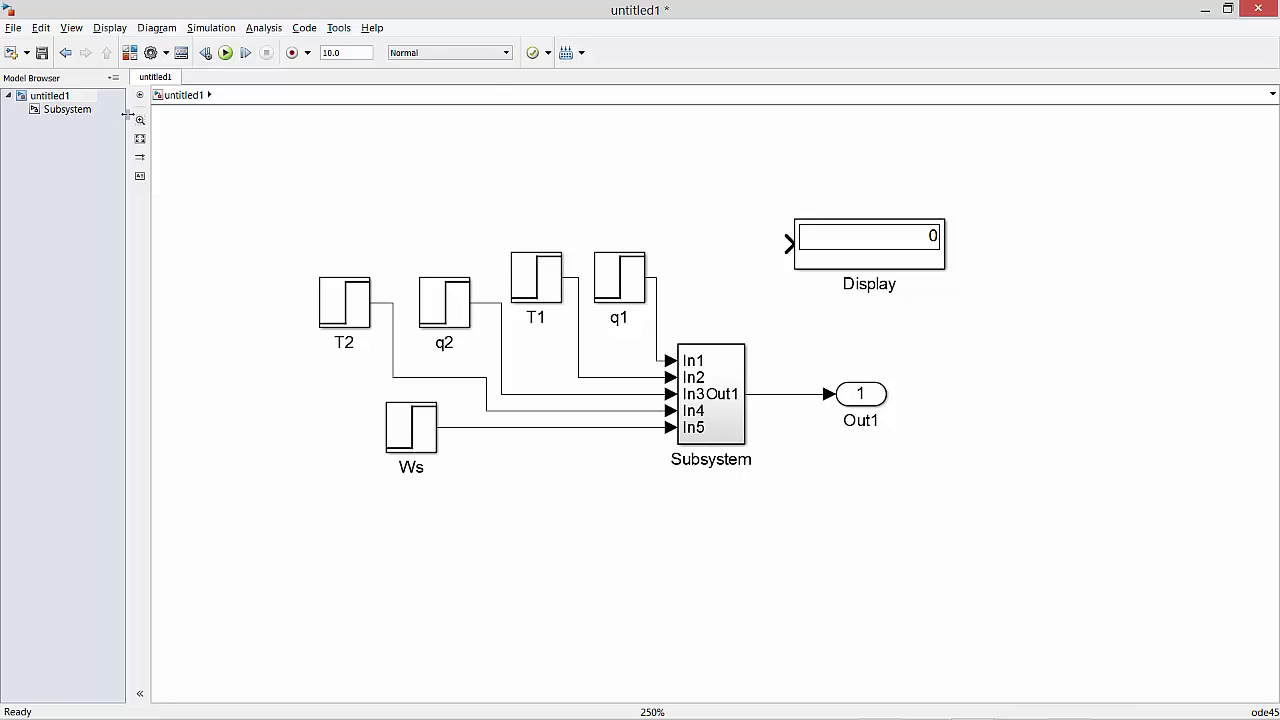
{"action": "double_click", "coordinate": [706, 385]}
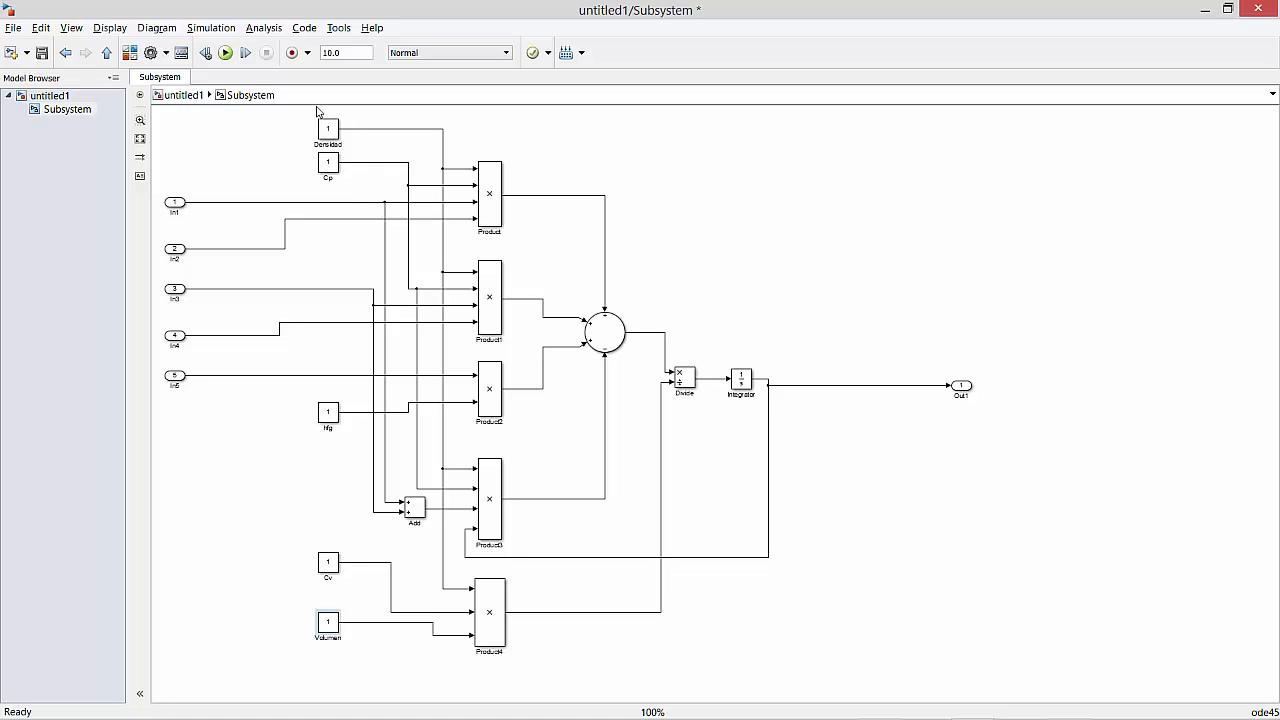
{"action": "left_click", "coordinate": [181, 95]}
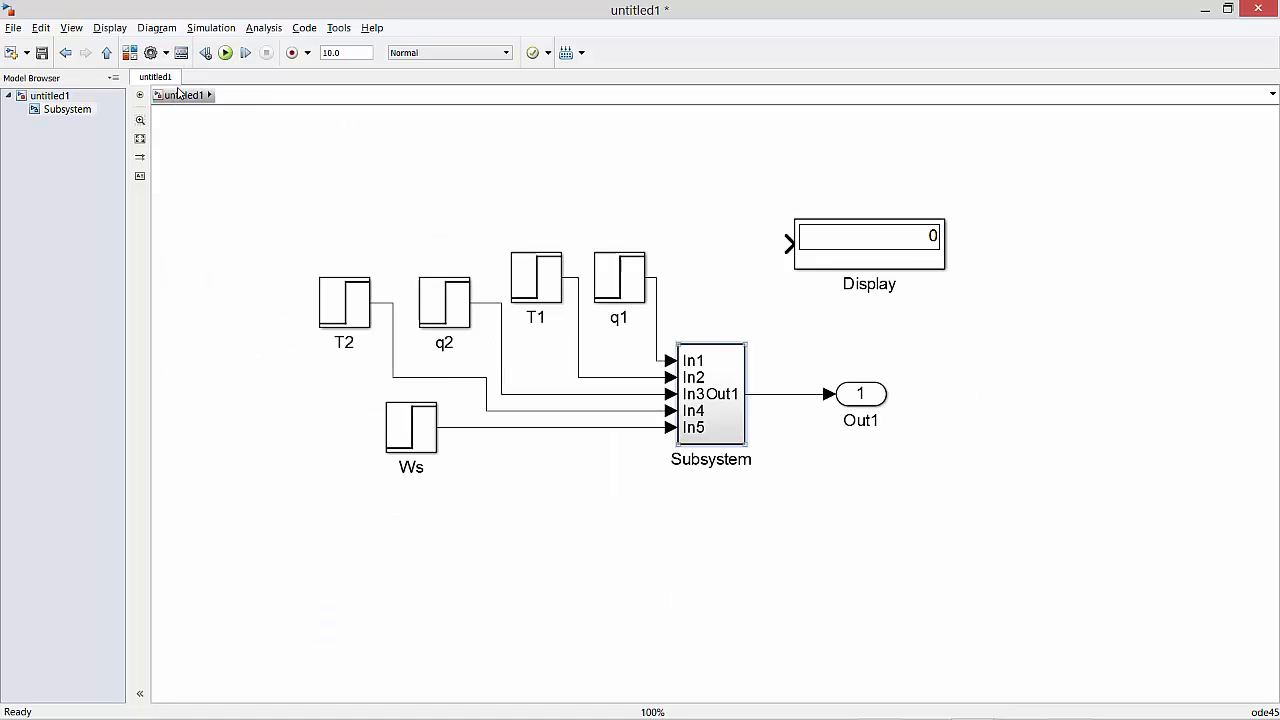
{"action": "double_click", "coordinate": [606, 269]}
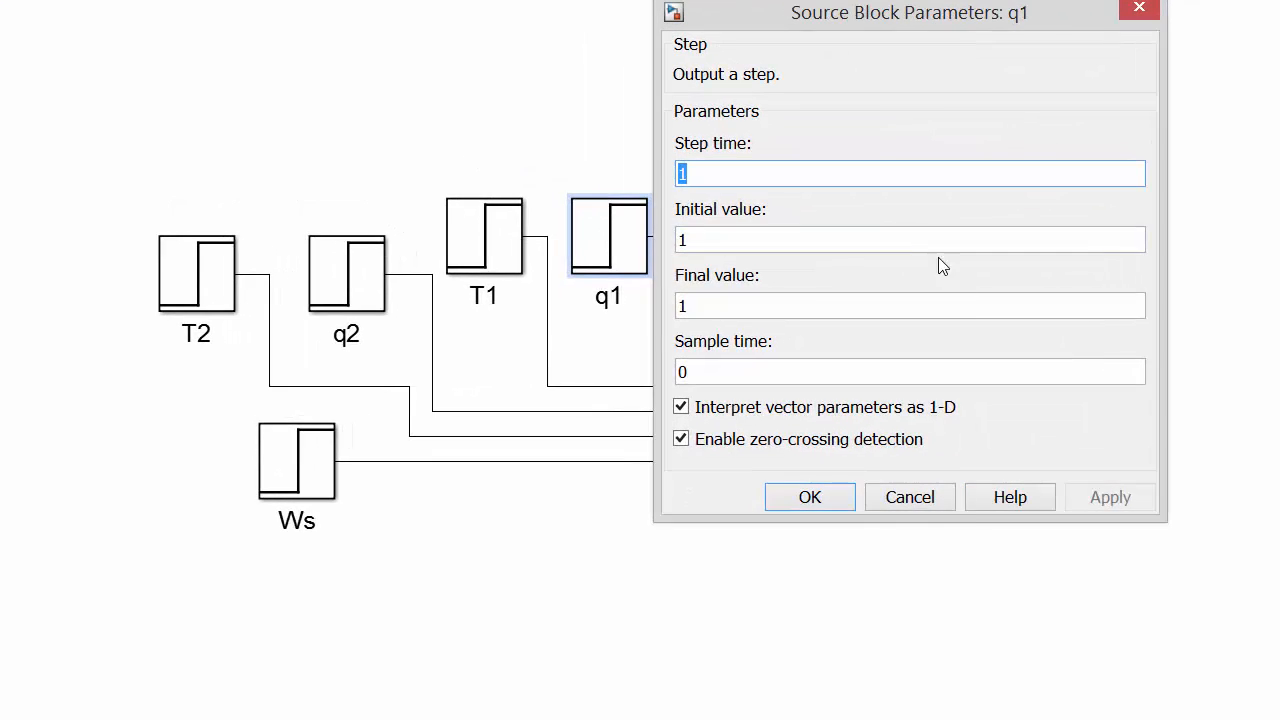
{"action": "left_click", "coordinate": [784, 472]}
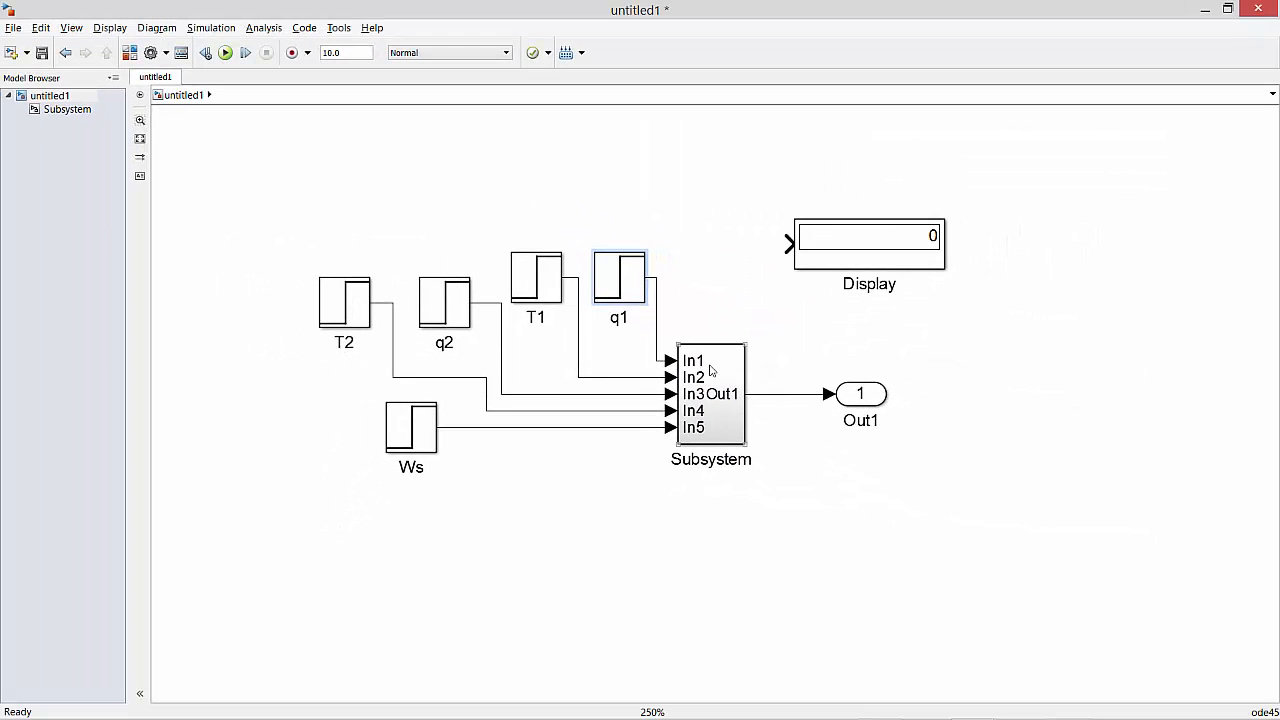
Inside the subsystem, set the Densidad constant to 980 and the Cp constant to 4.2.
{"action": "double_click", "coordinate": [718, 368]}
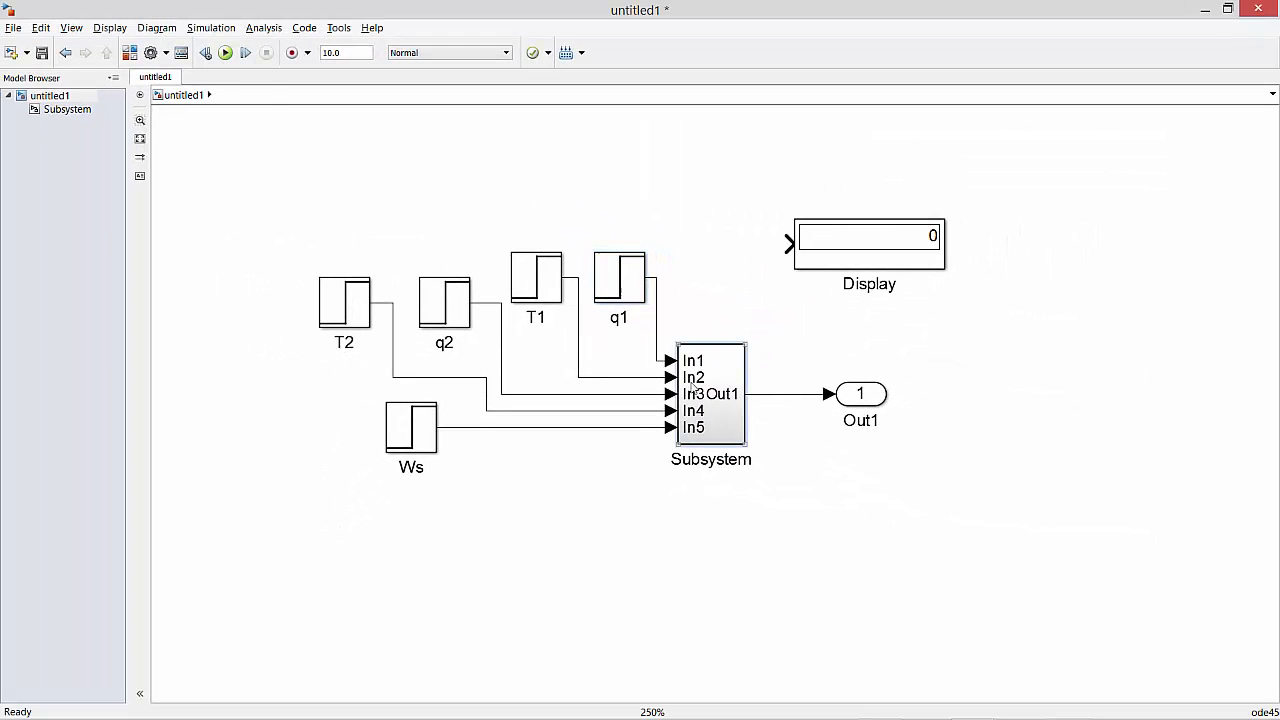
{"action": "double_click", "coordinate": [394, 594]}
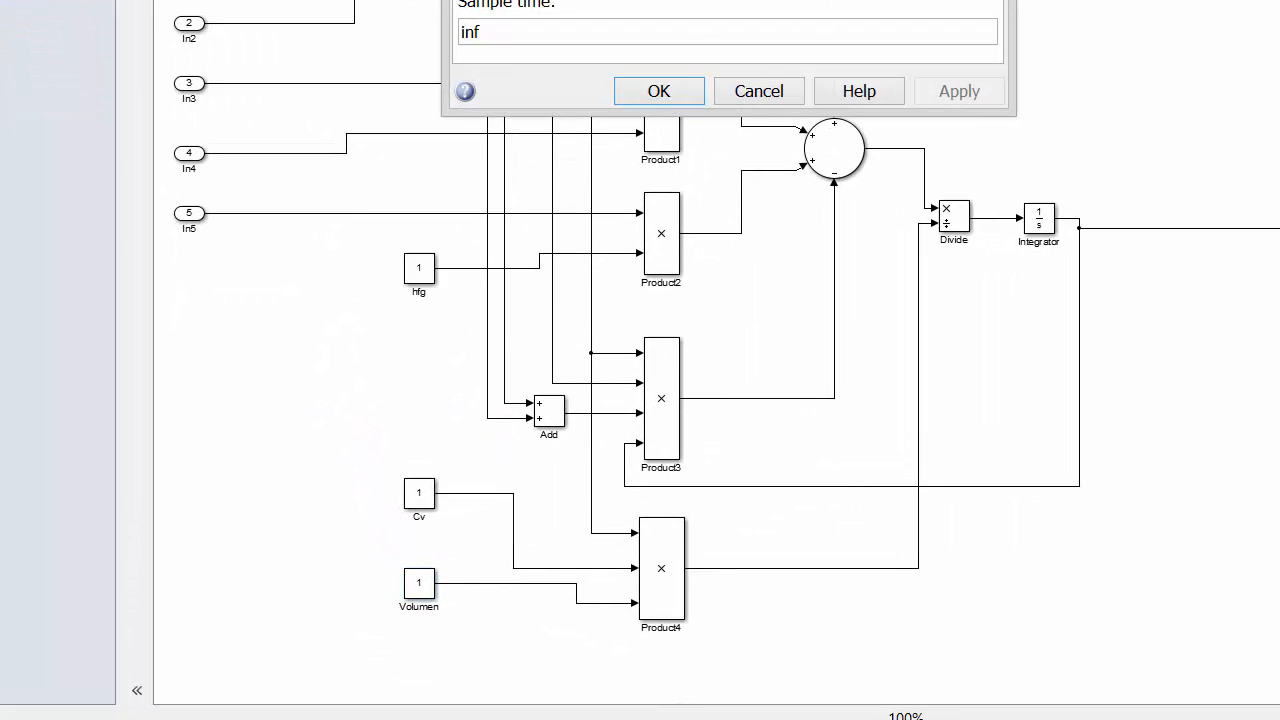
{"action": "type", "text": "V"}
{"action": "key", "text": "Return"}
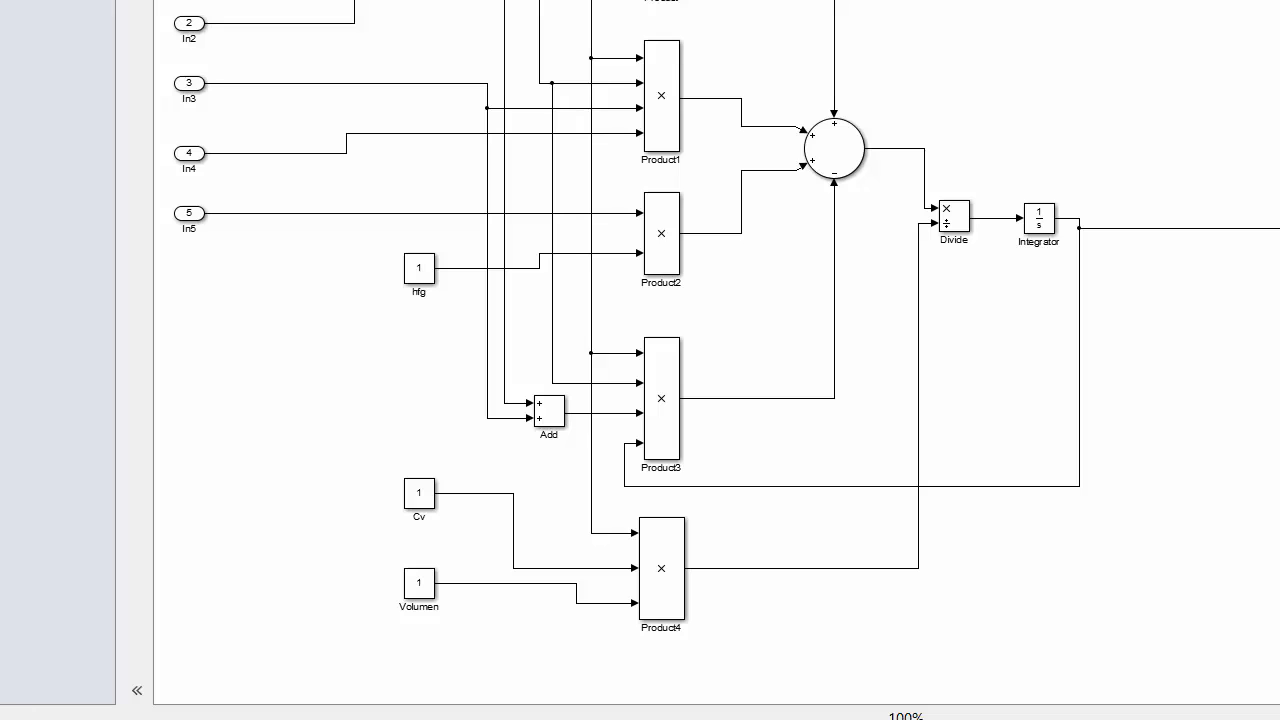
{"action": "type", "text": "h"}
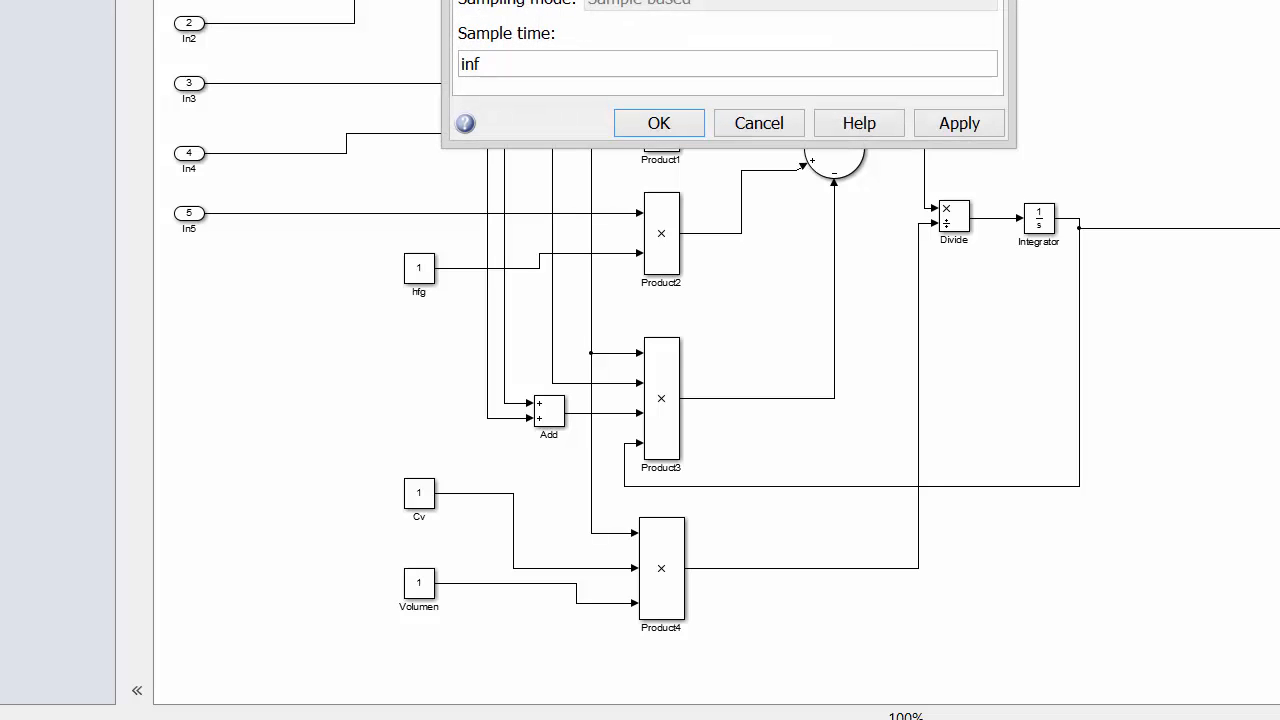
{"action": "key", "text": "Return"}
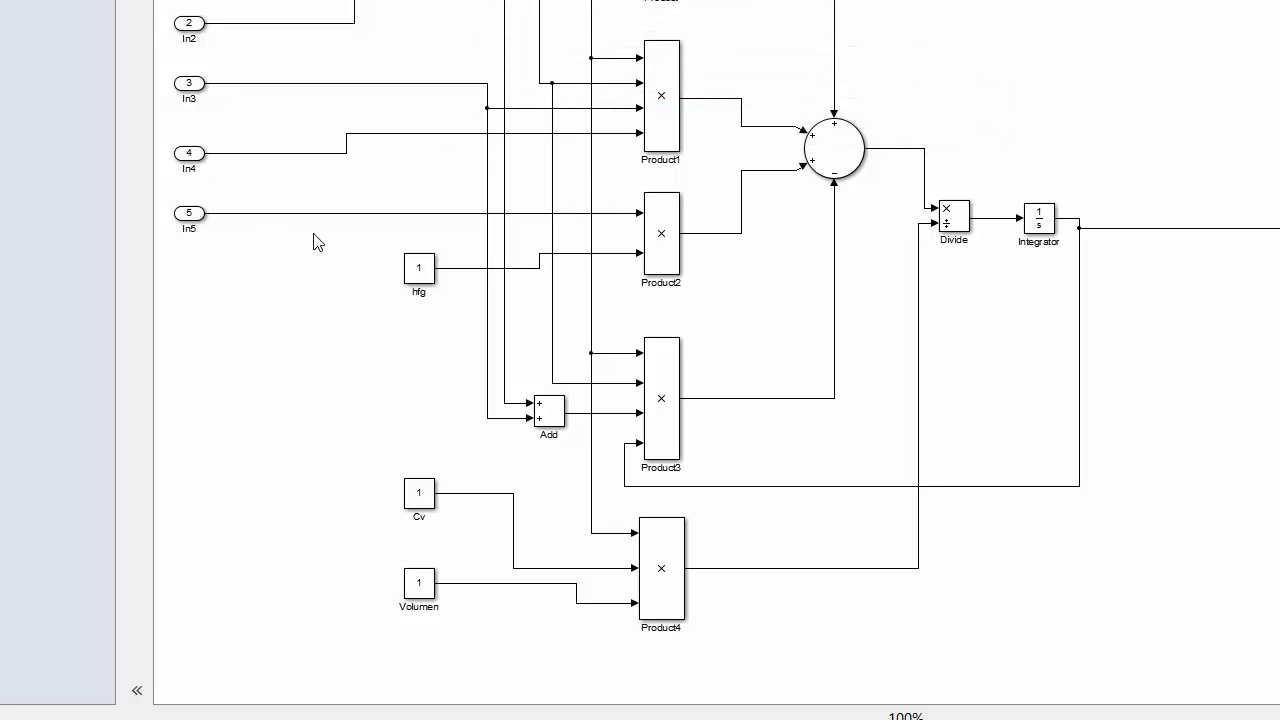
Set the hfg constant to 2250 and the Cv constant to 4.1 in the subsystem.
{"action": "double_click", "coordinate": [414, 270]}
{"action": "type", "text": "2250"}
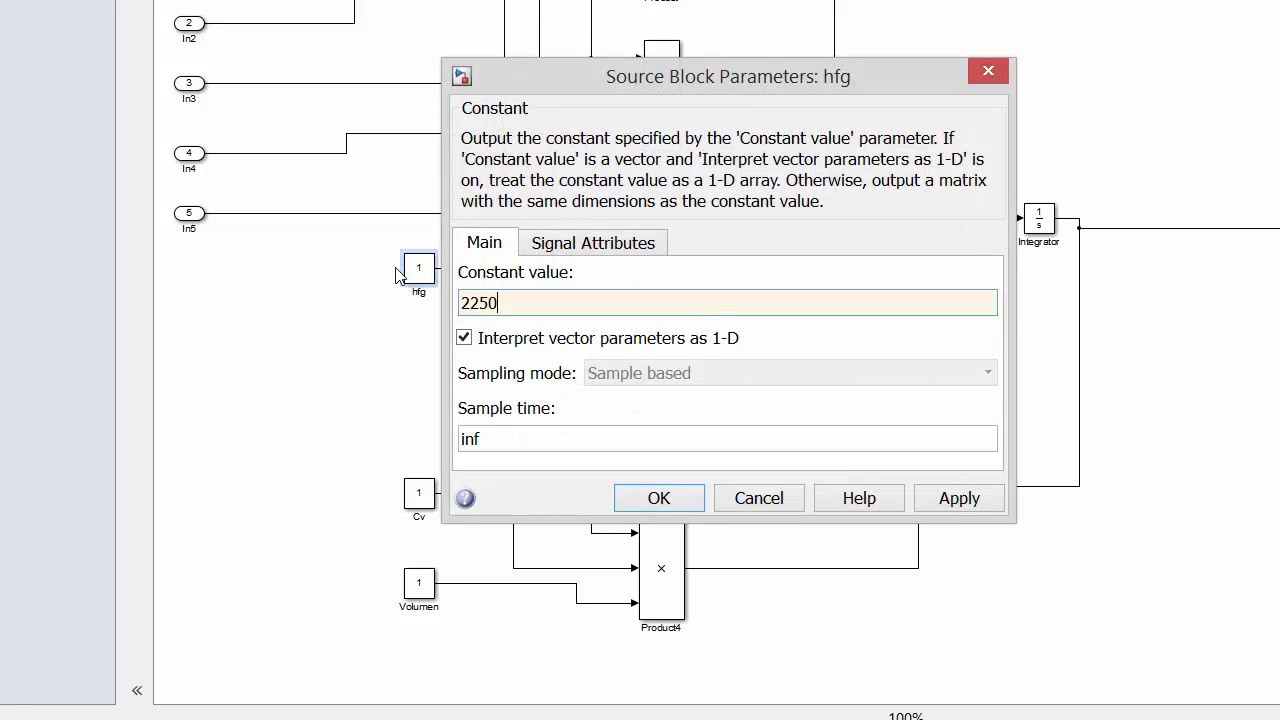
{"action": "key", "text": "Return"}
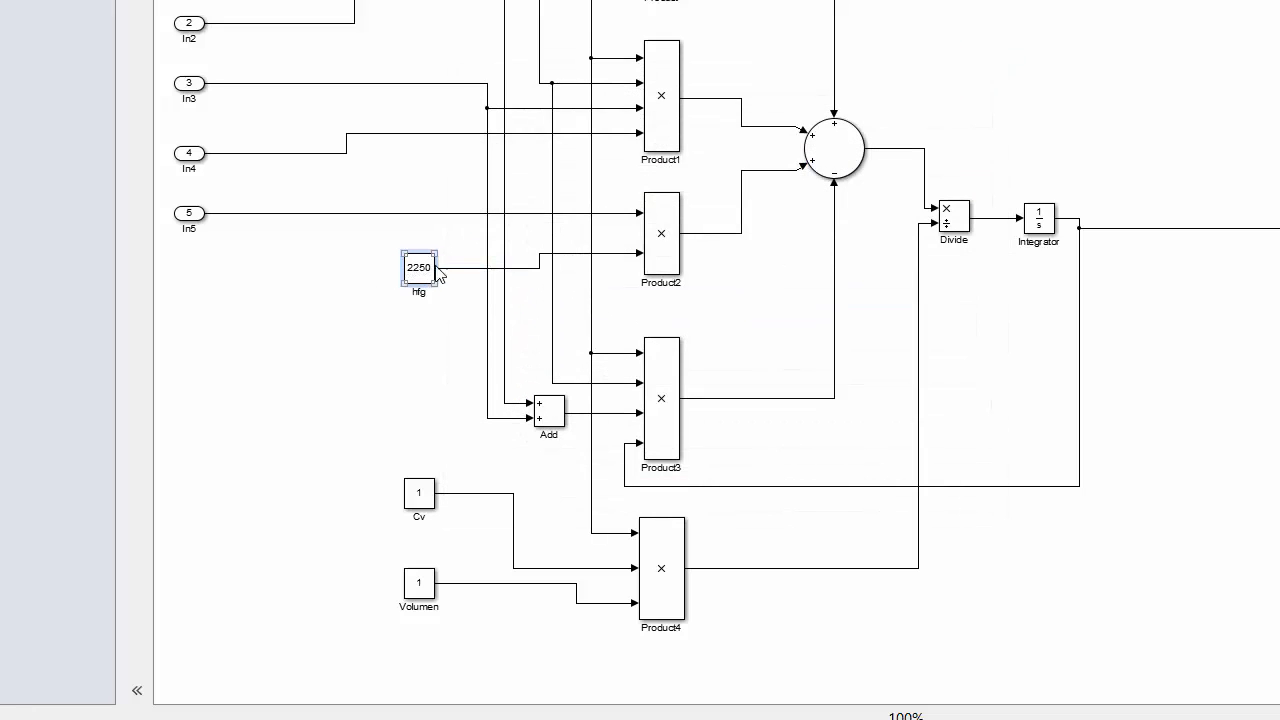
{"action": "left_click", "coordinate": [413, 500]}
{"action": "double_click", "coordinate": [413, 500]}
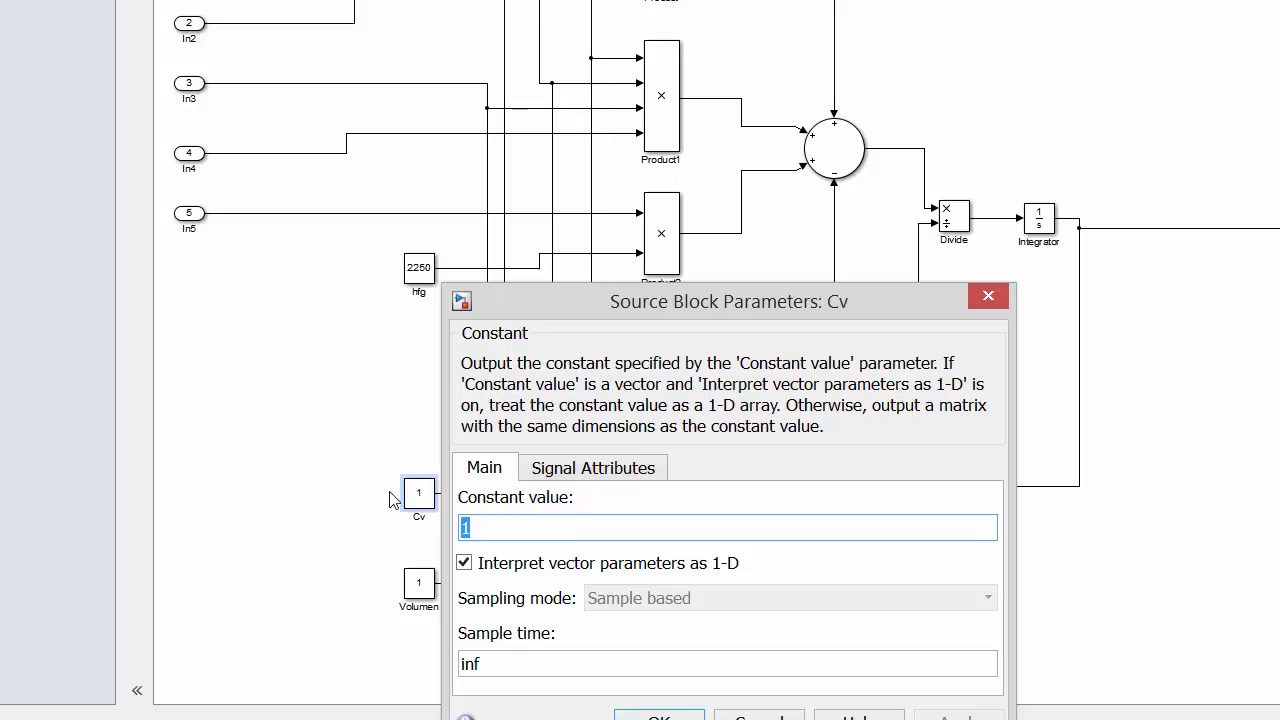
{"action": "type", "text": "4."}
{"action": "key", "text": "Return"}
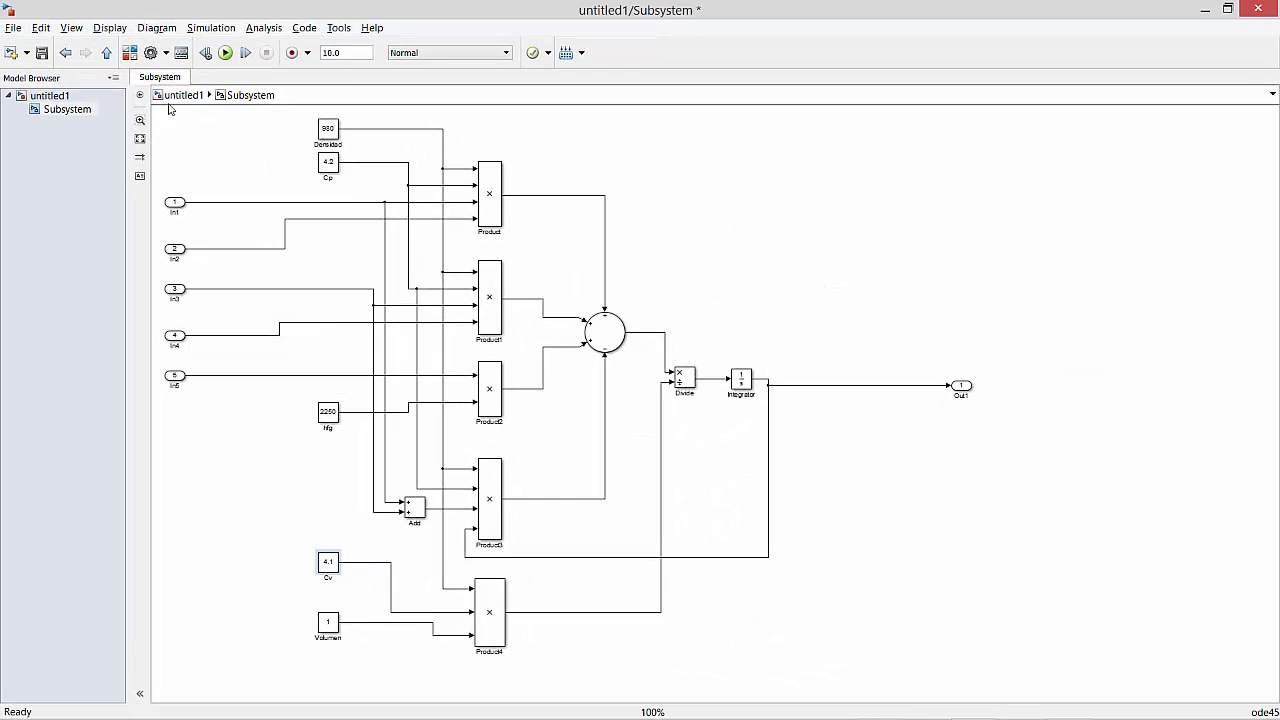
Return to the top-level model and set the q1 step block's initial and final values to 0.02.
{"action": "left_click", "coordinate": [181, 96]}
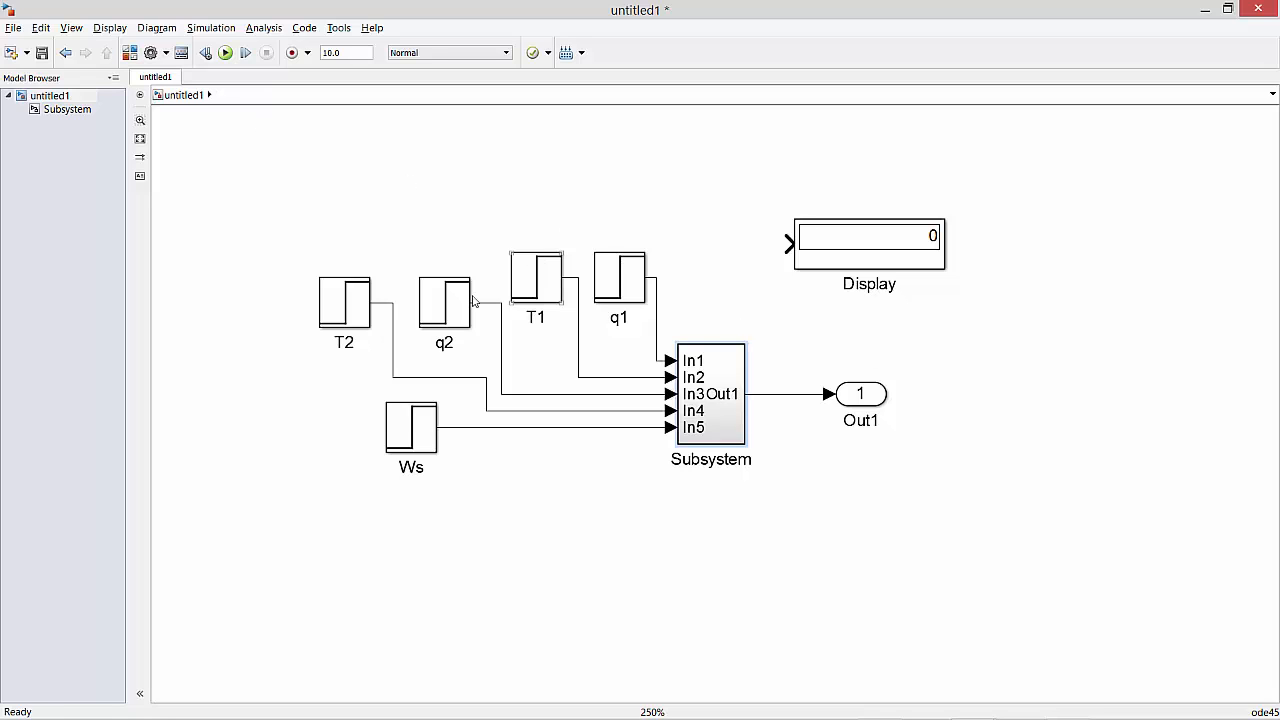
{"action": "left_click", "coordinate": [615, 276]}
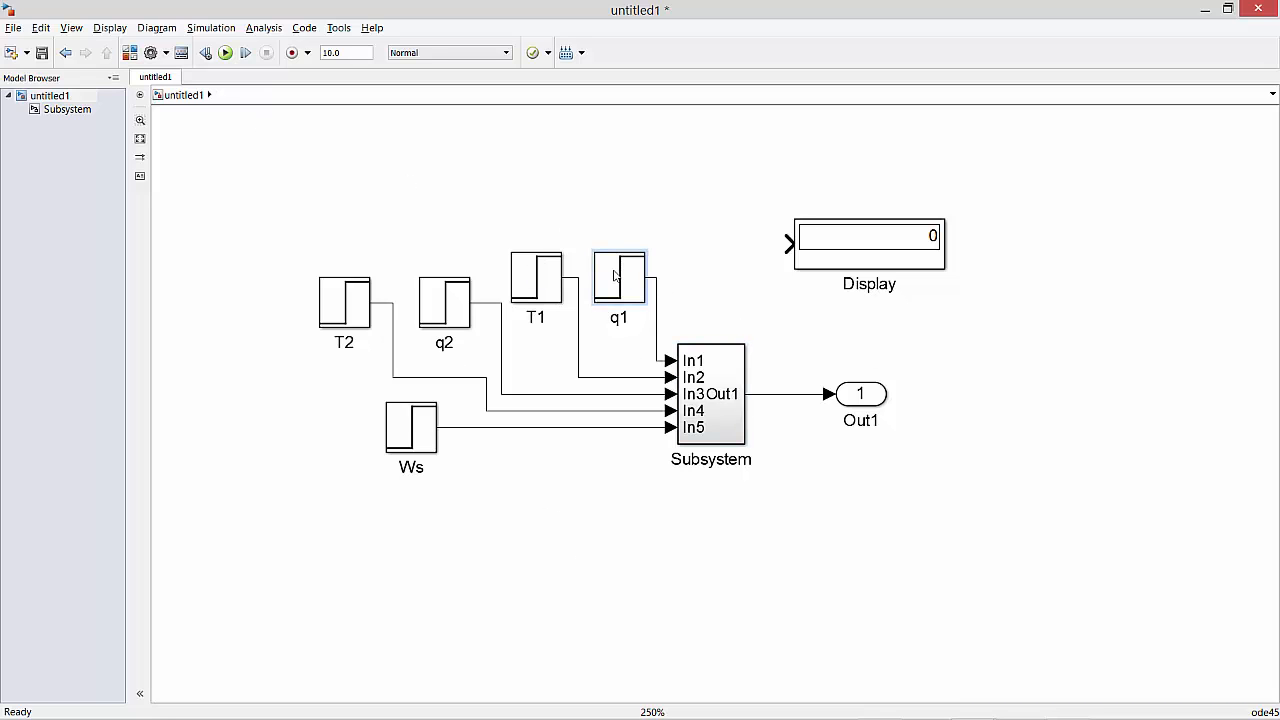
{"action": "double_click", "coordinate": [615, 276]}
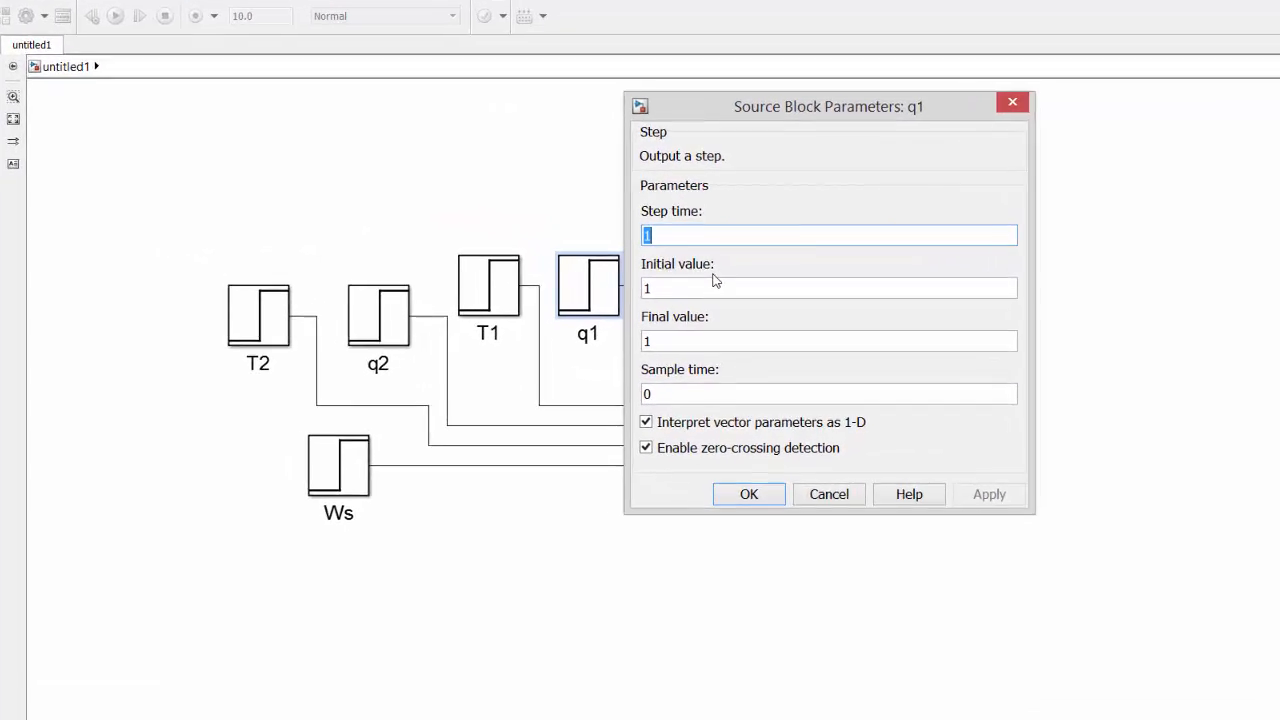
{"action": "double_click", "coordinate": [682, 294]}
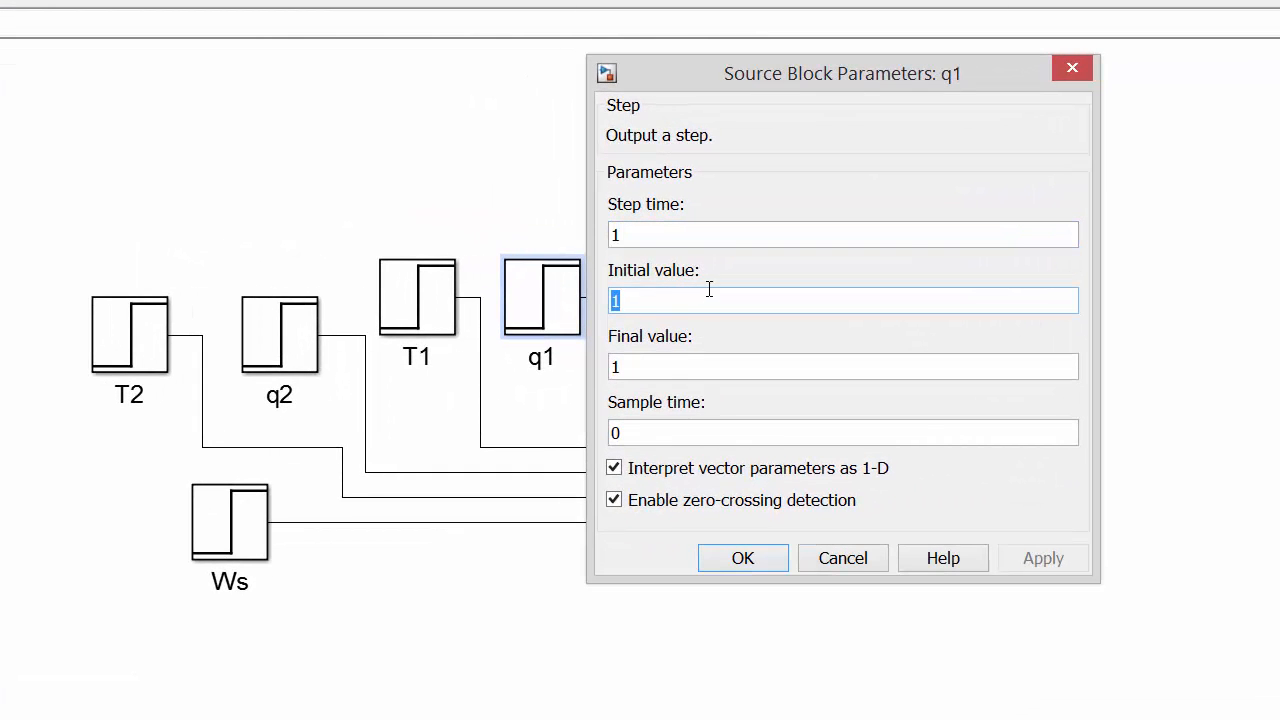
{"action": "type", "text": "0.02"}
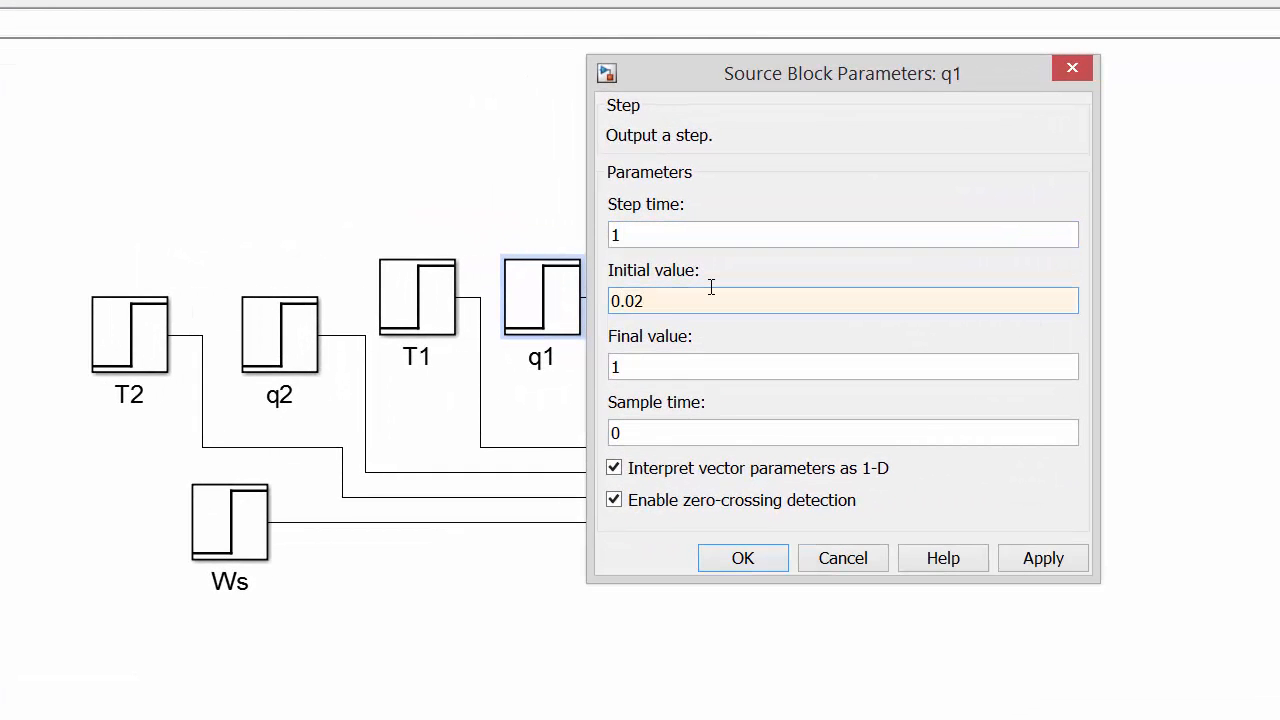
{"action": "key", "text": "Tab"}
{"action": "type", "text": "0.0"}
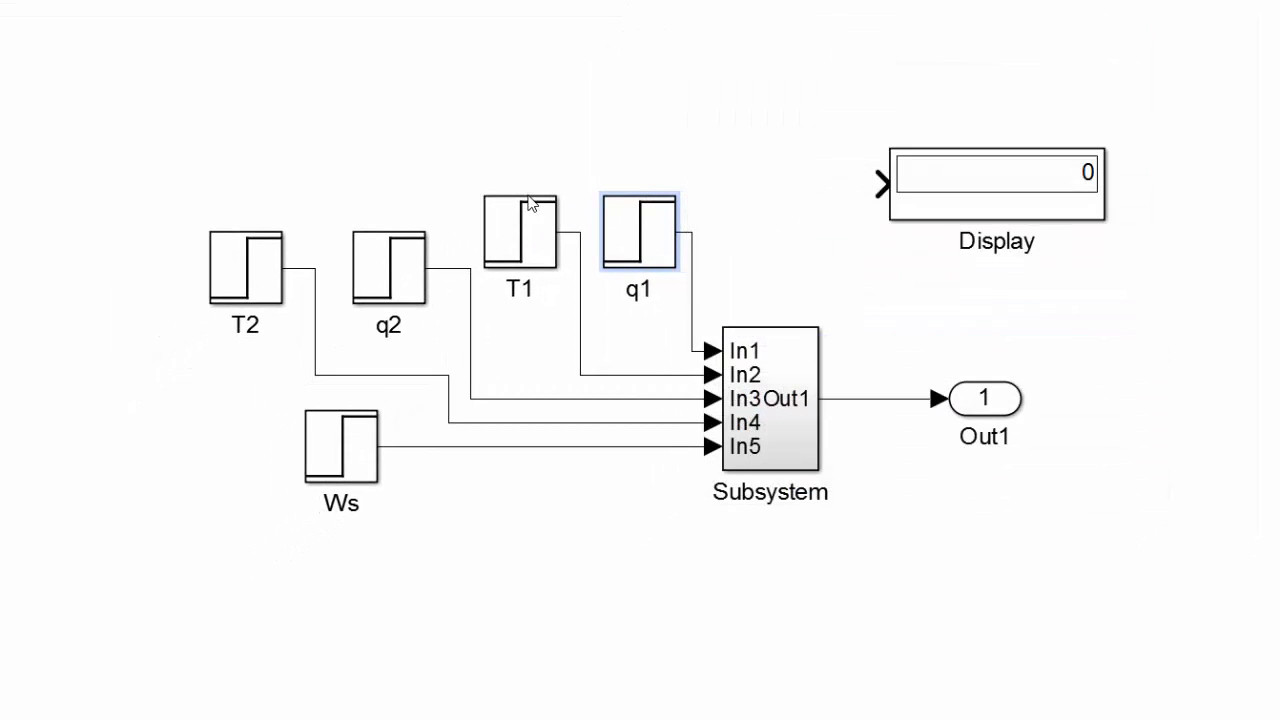
Set both the initial and final values of the T1 step block to 30.
{"action": "left_click", "coordinate": [533, 233]}
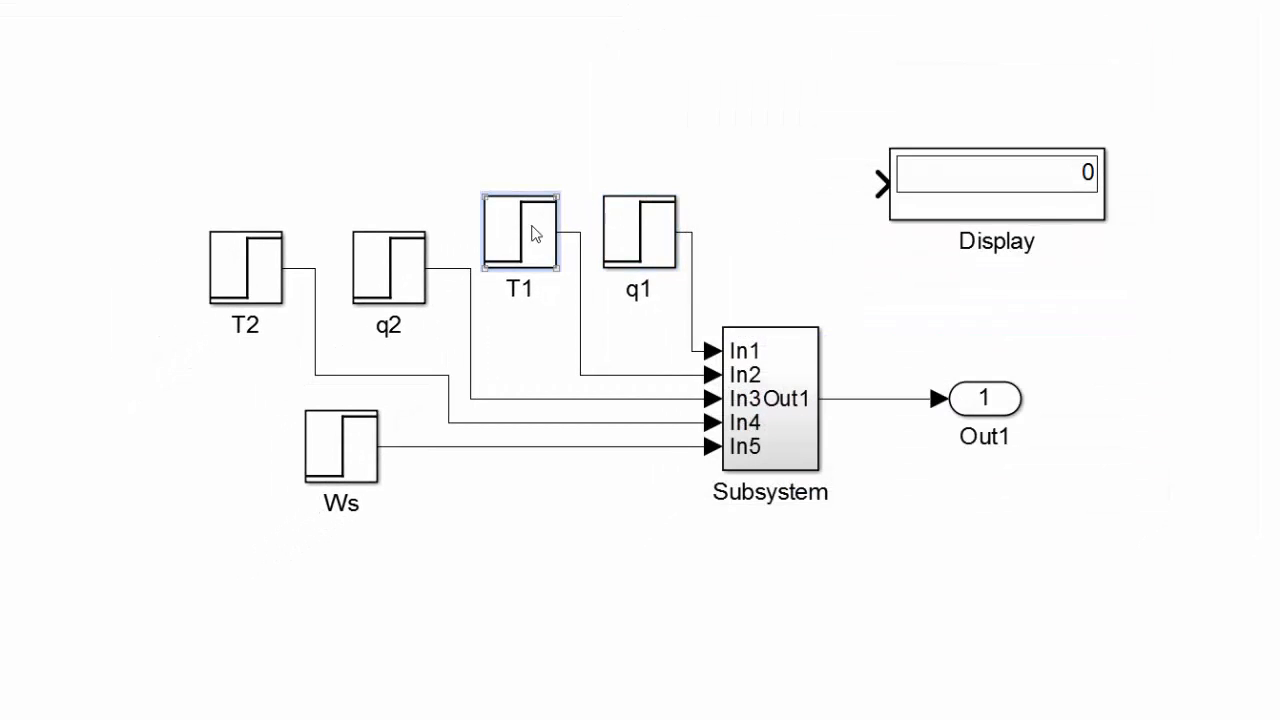
{"action": "double_click", "coordinate": [533, 233]}
{"action": "double_click", "coordinate": [641, 233]}
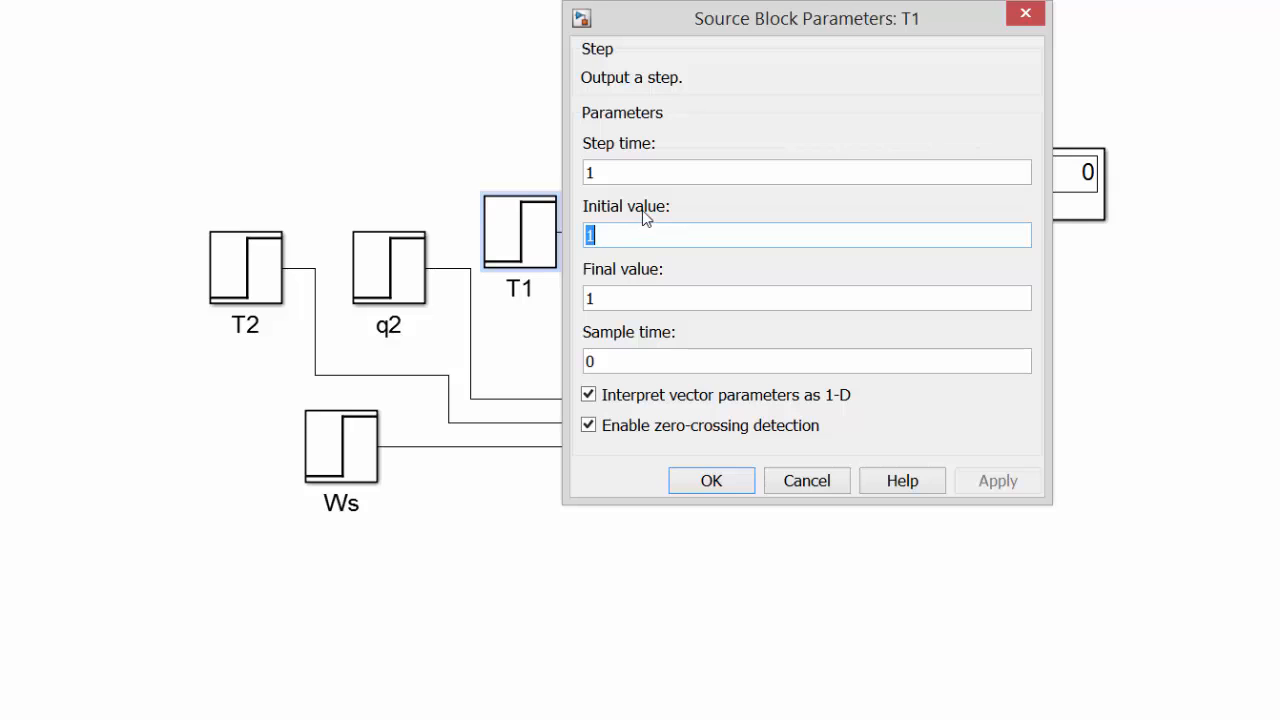
{"action": "type", "text": "30"}
{"action": "key", "text": "Tab"}
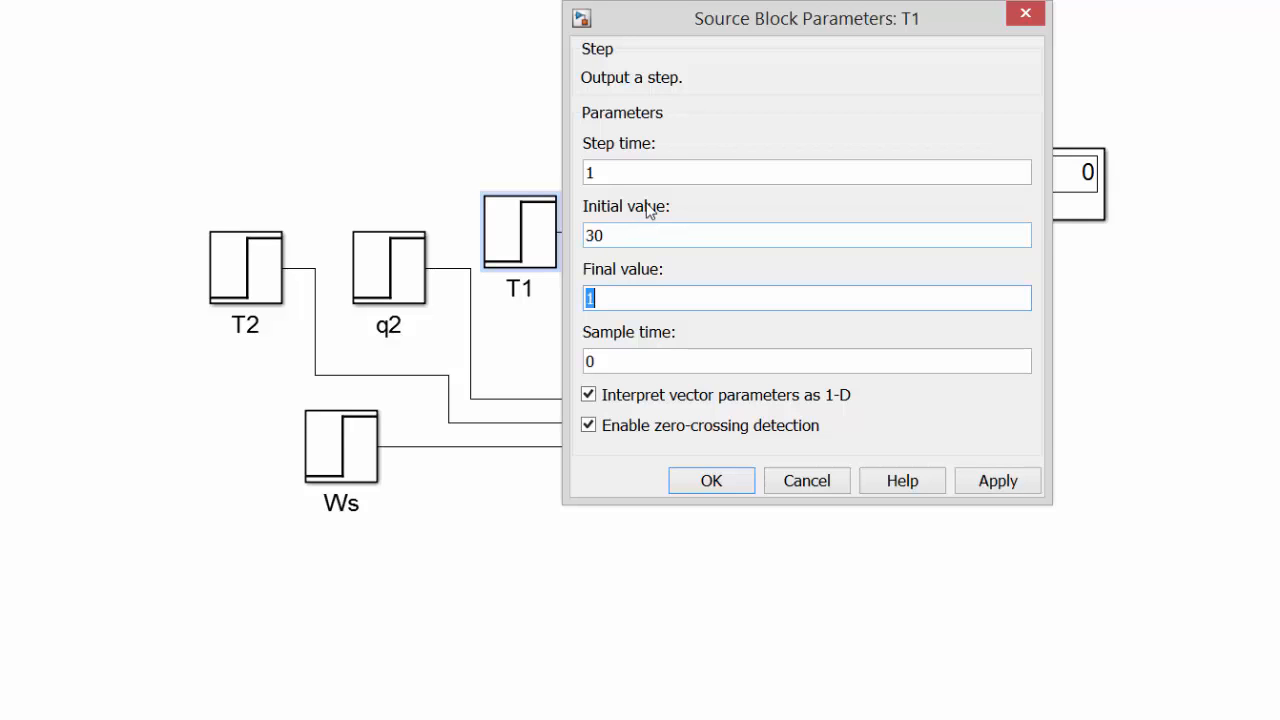
{"action": "type", "text": "30"}
{"action": "key", "text": "Return"}
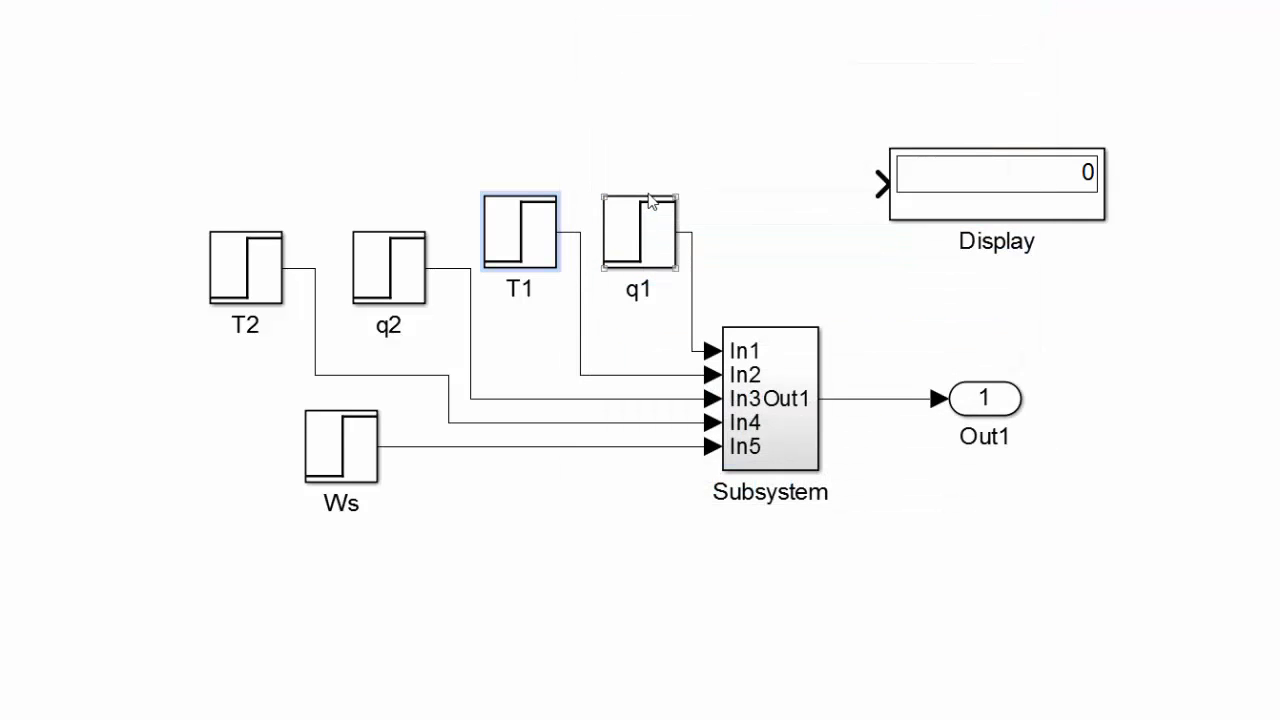
Set both the initial and final values of the q2 step block to 0.03.
{"action": "left_click", "coordinate": [370, 280]}
{"action": "double_click", "coordinate": [370, 280]}
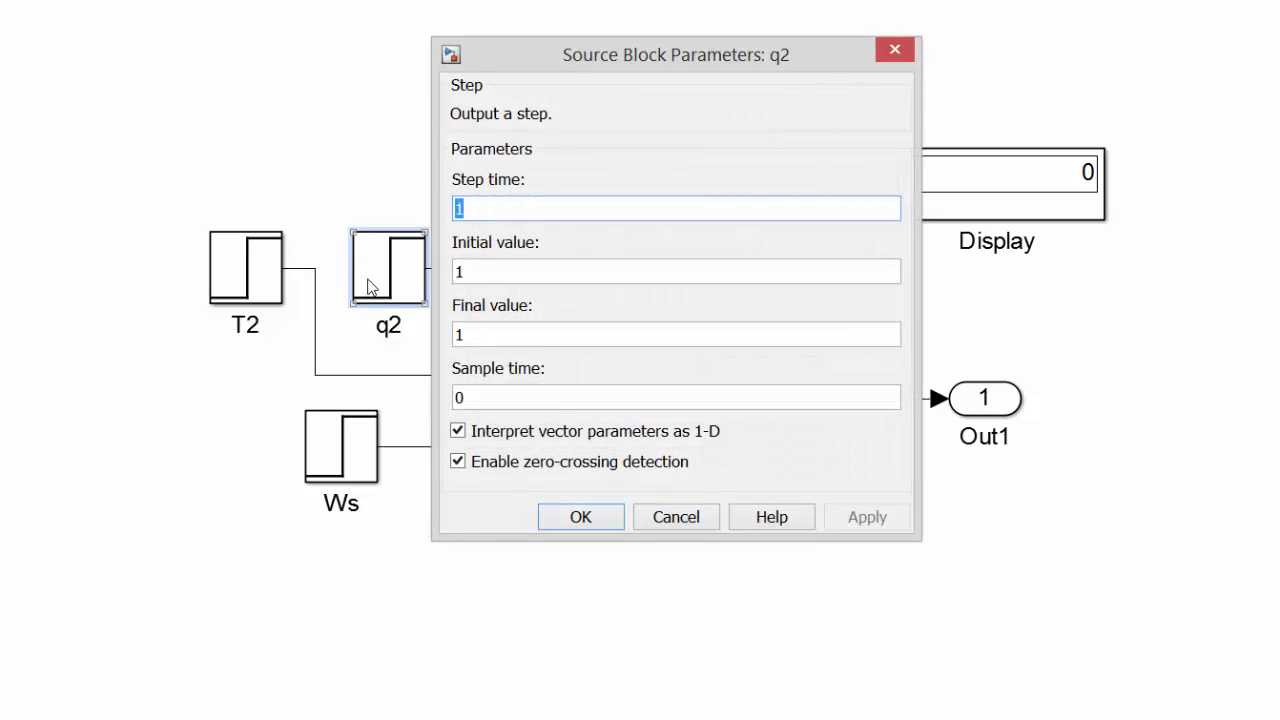
{"action": "key", "text": "Tab"}
{"action": "type", "text": "0.0"}
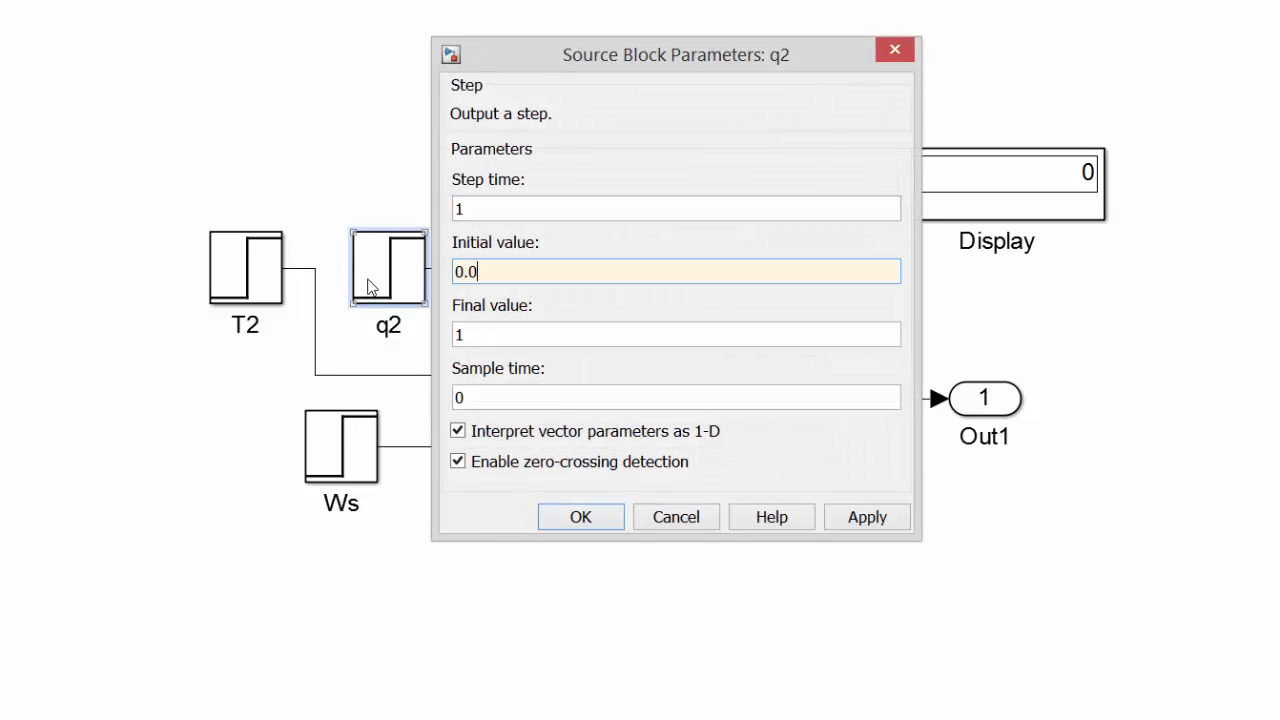
{"action": "type", "text": "3"}
{"action": "key", "text": "Tab"}
{"action": "type", "text": "0.03"}
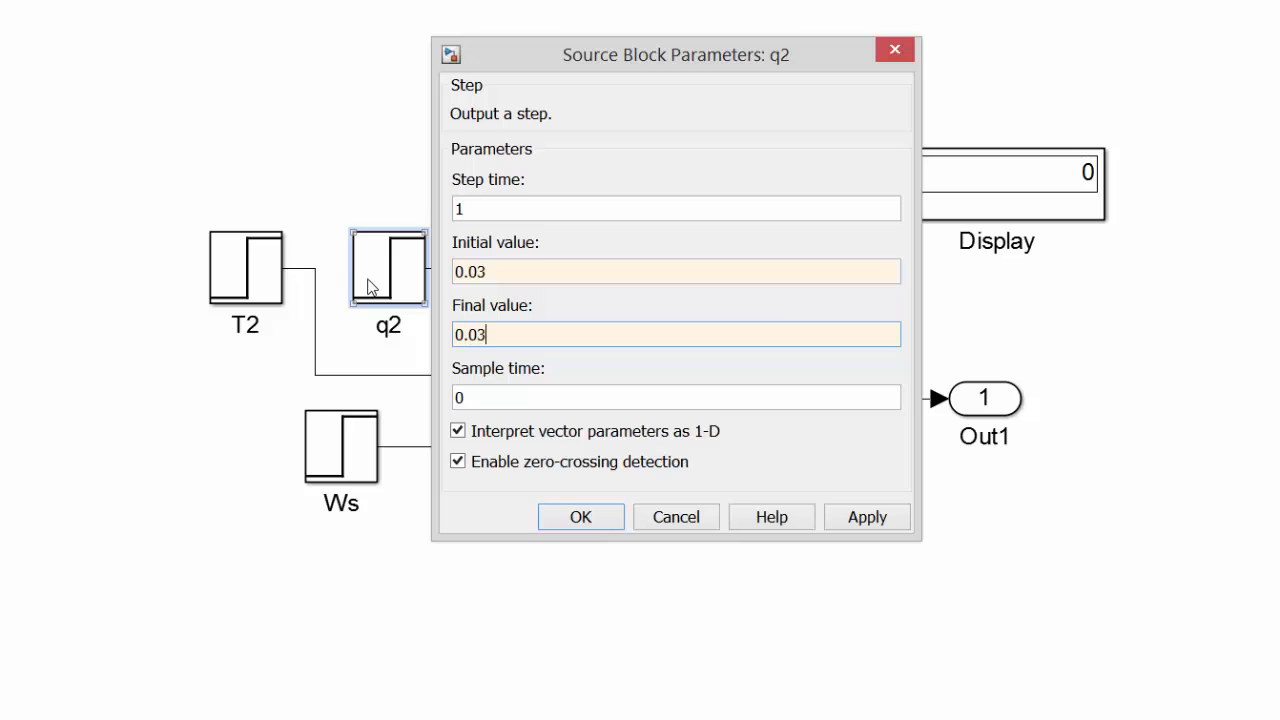
{"action": "key", "text": "Return"}
Set both the initial and final values of the T2 step block to 50.
{"action": "double_click", "coordinate": [229, 272]}
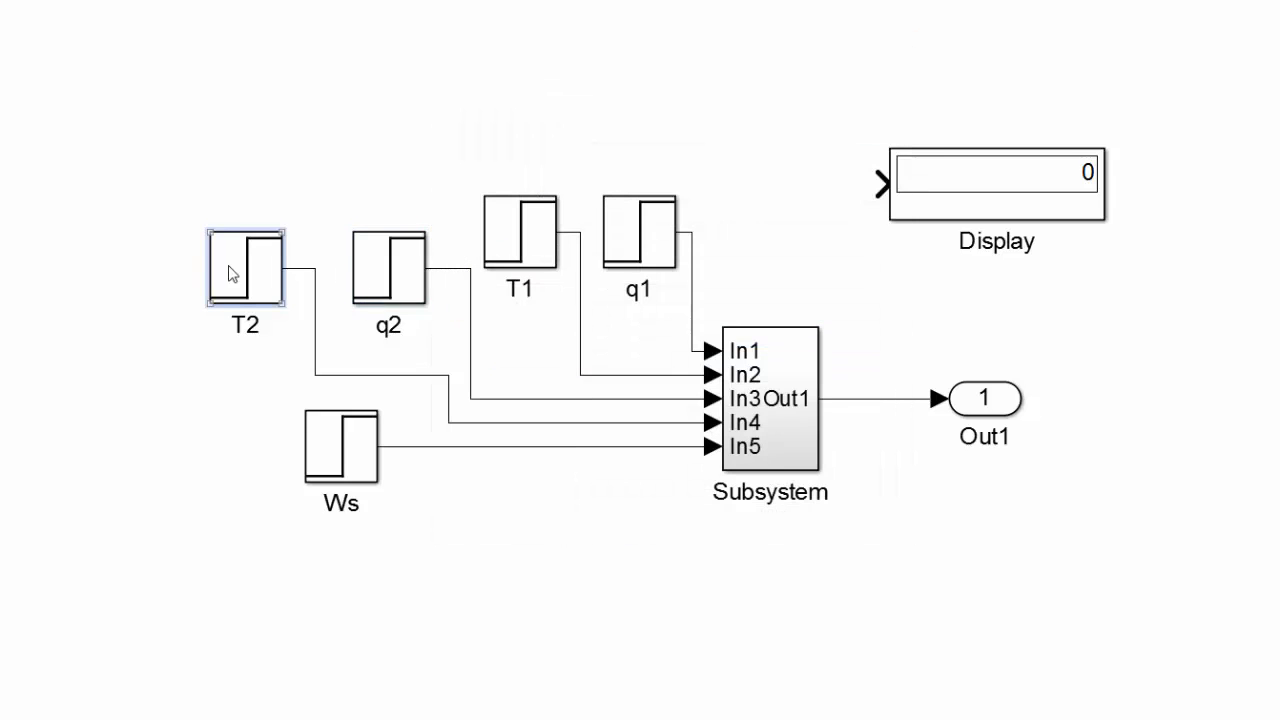
{"action": "key", "text": "Tab"}
{"action": "type", "text": "50"}
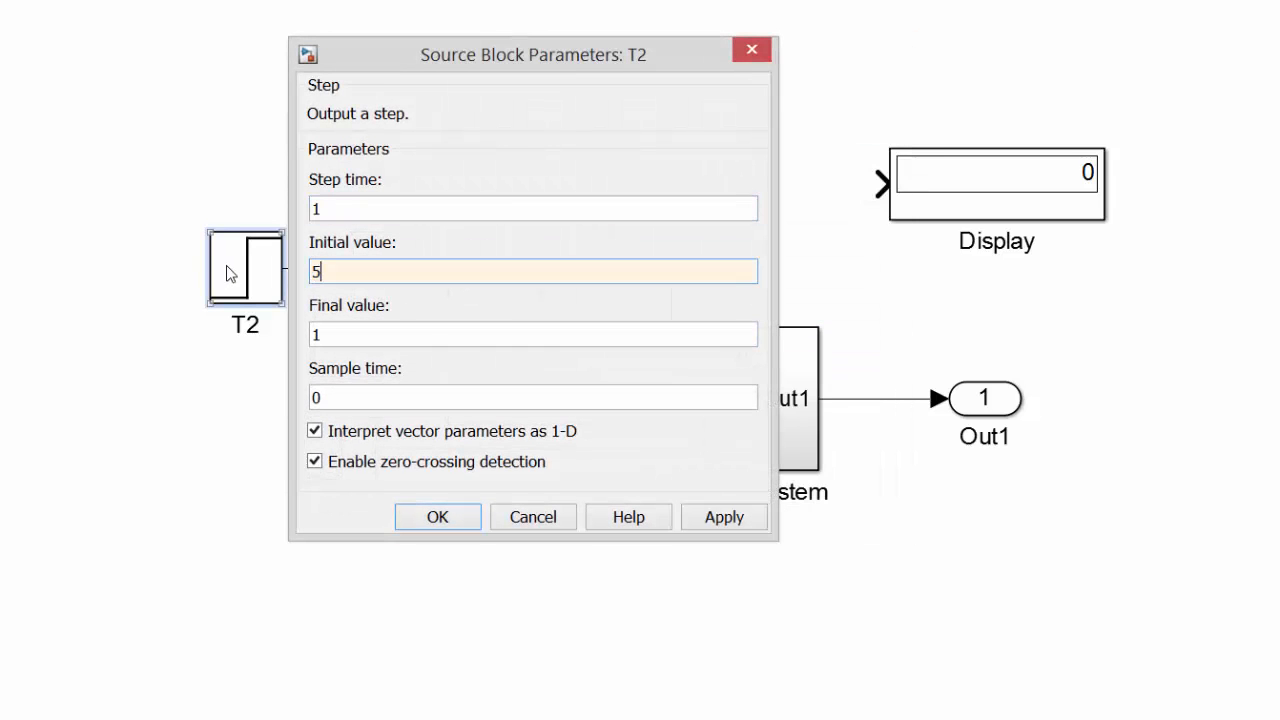
{"action": "key", "text": "Tab"}
{"action": "type", "text": "50"}
{"action": "key", "text": "Return"}
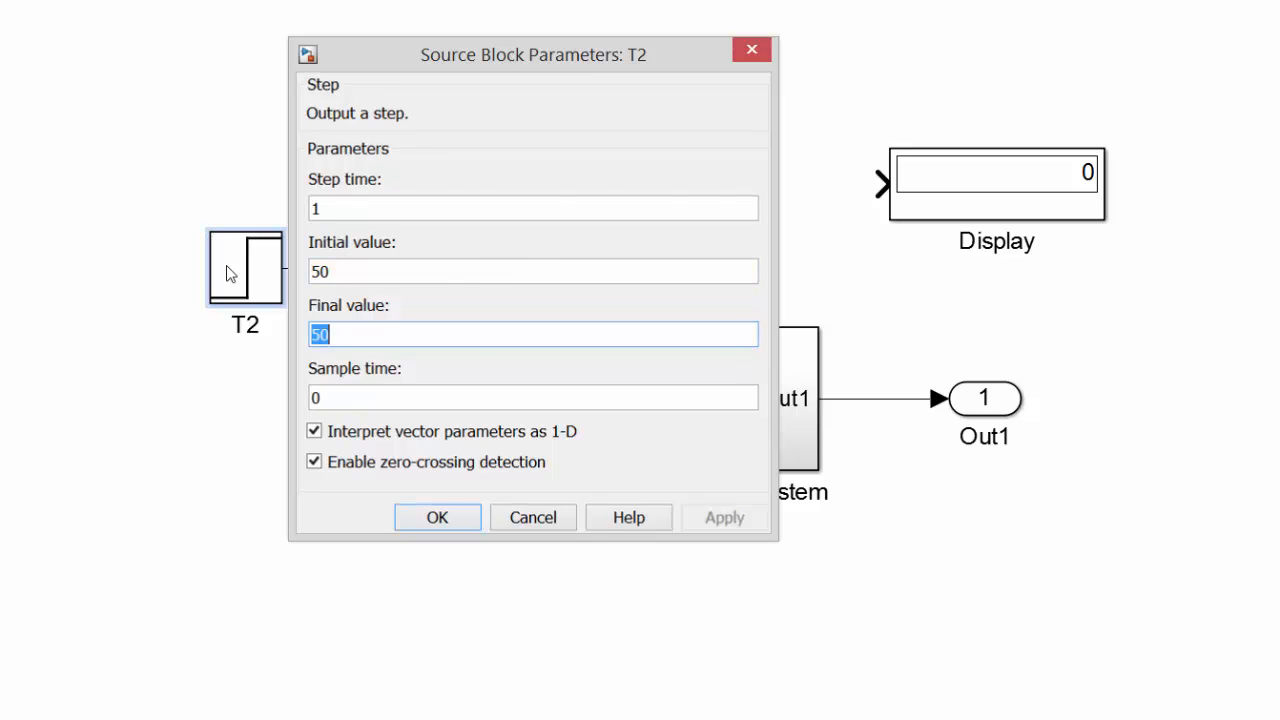
Set both the initial and final values of the Ws step block to 1.6464.
{"action": "double_click", "coordinate": [340, 460]}
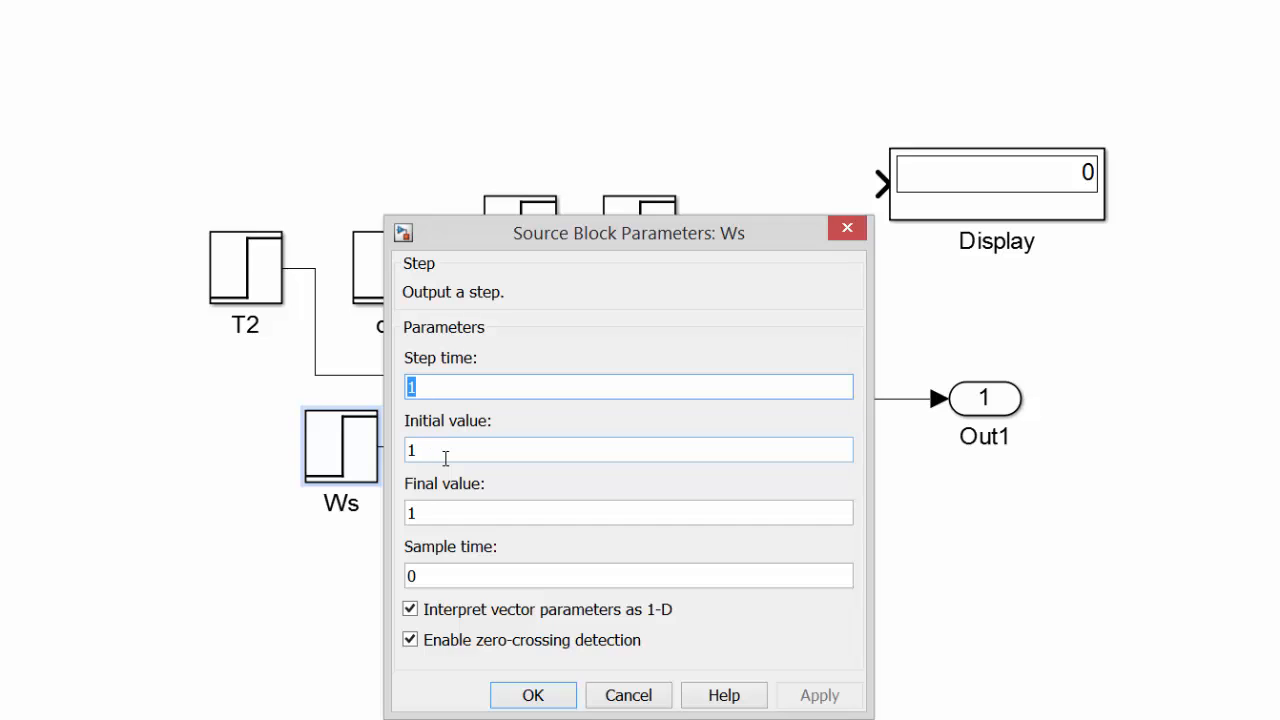
{"action": "key", "text": "Tab"}
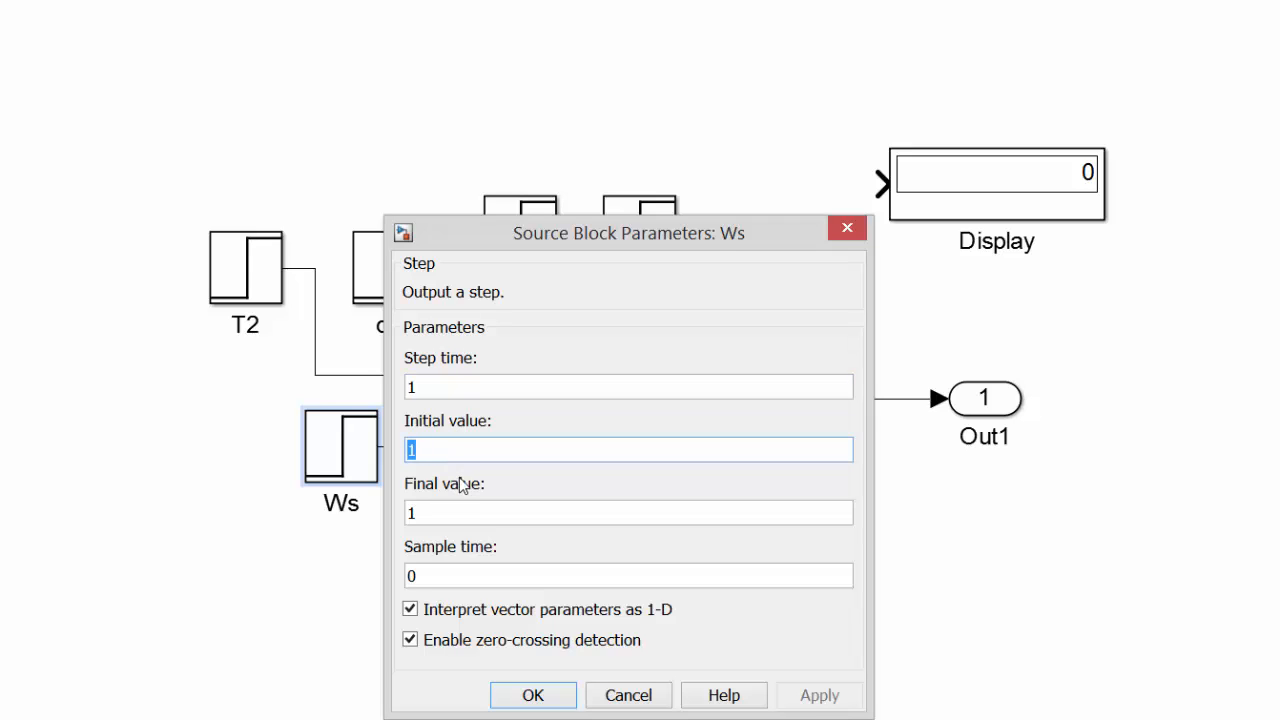
{"action": "type", "text": "1"}
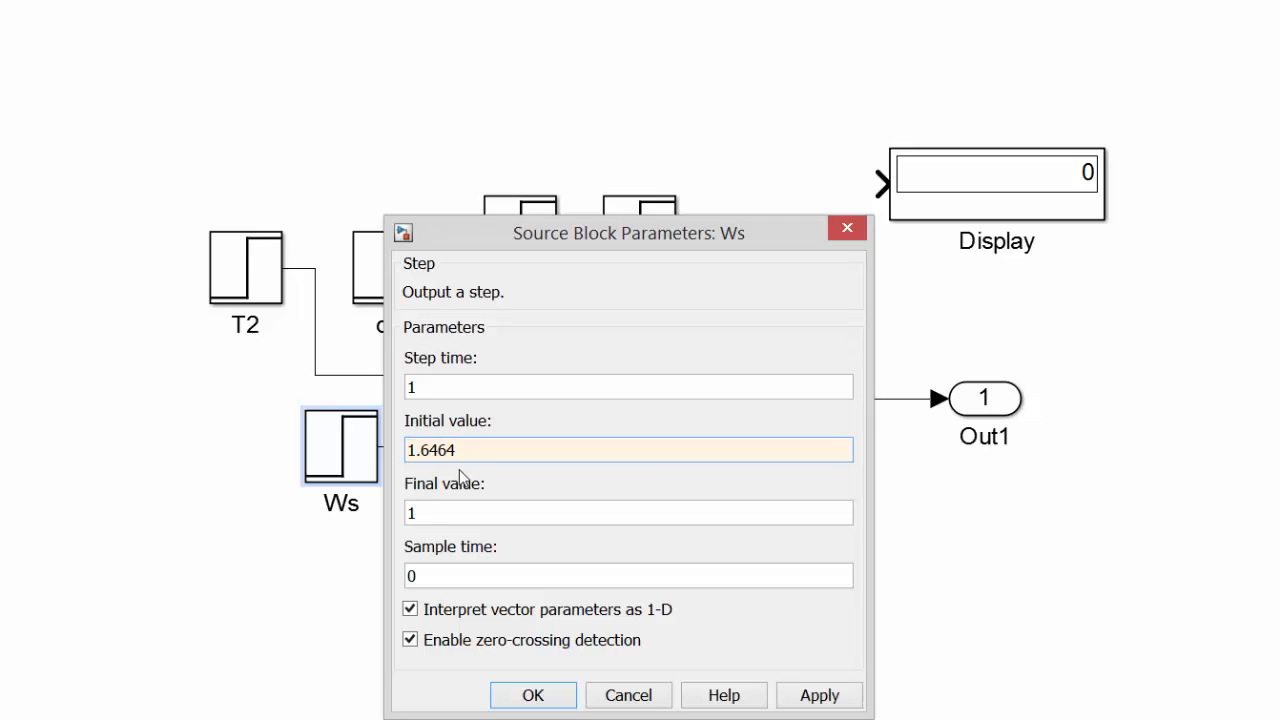
{"action": "key", "text": "Tab"}
{"action": "type", "text": "1.64"}
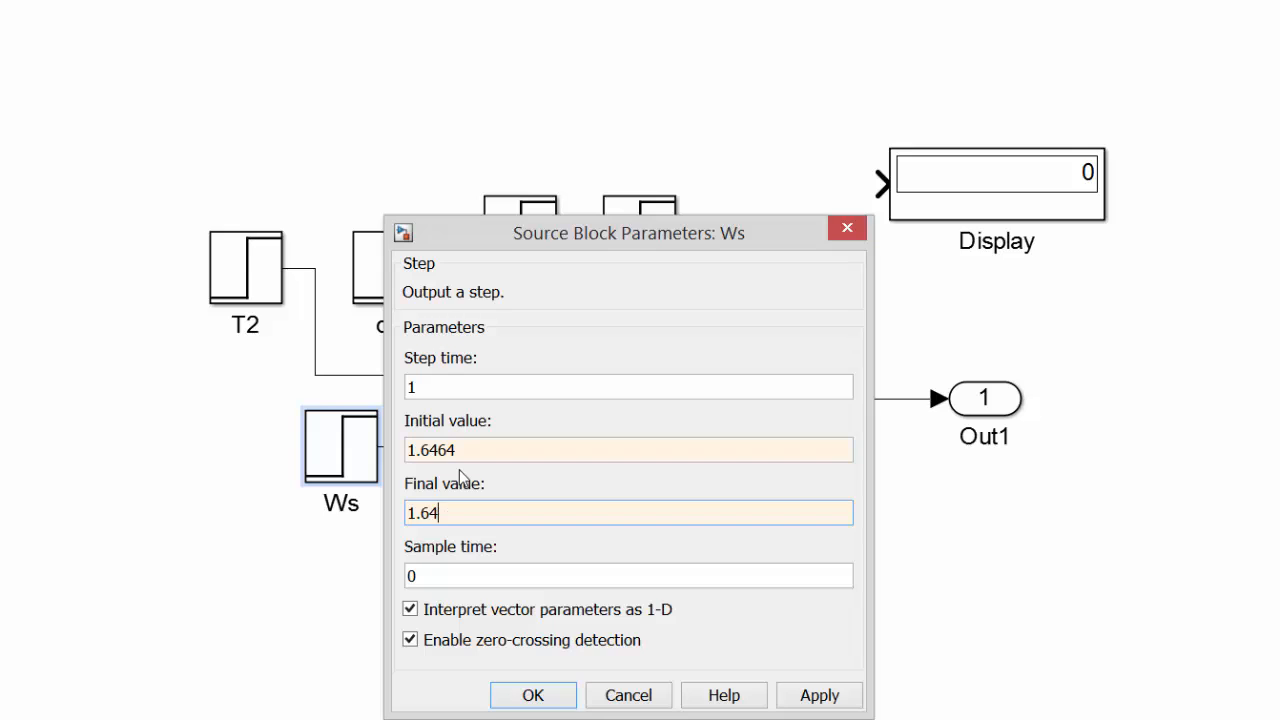
{"action": "type", "text": "64"}
{"action": "key", "text": "Return"}
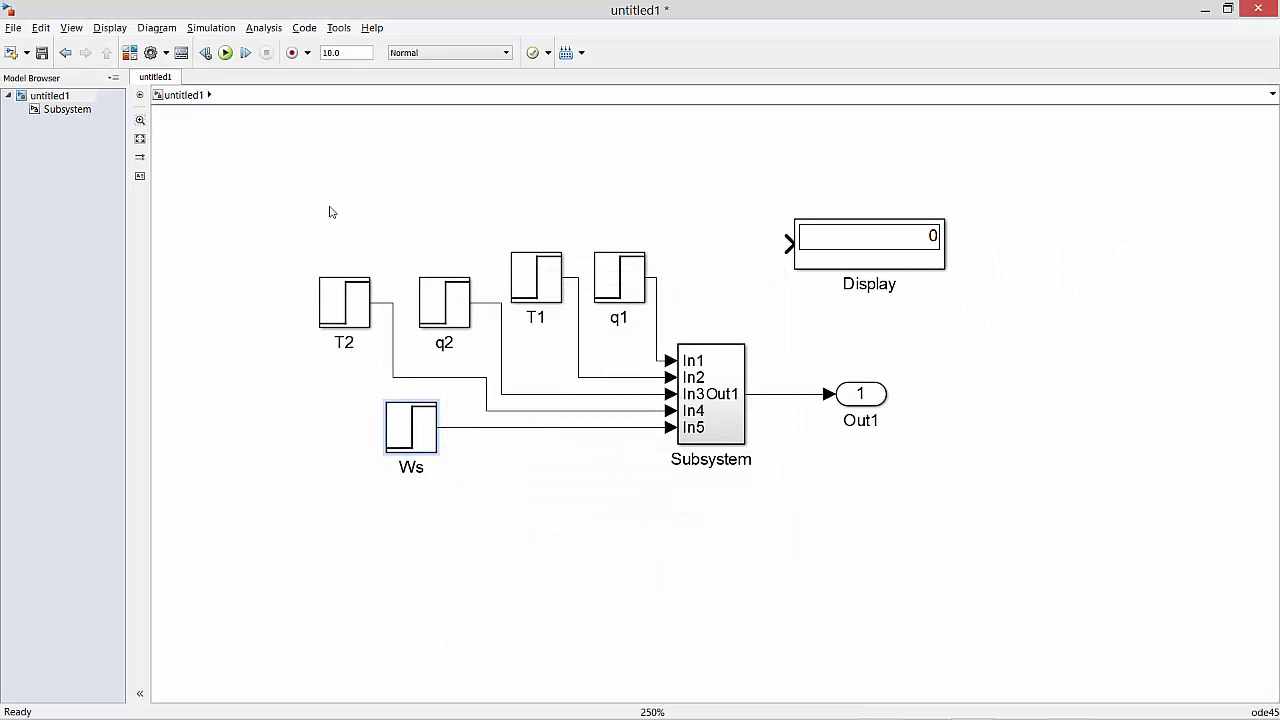
Move the Out1 port and the Display block farther from the subsystem, and wire the Display to the subsystem's output line.
{"action": "left_click", "coordinate": [861, 404]}
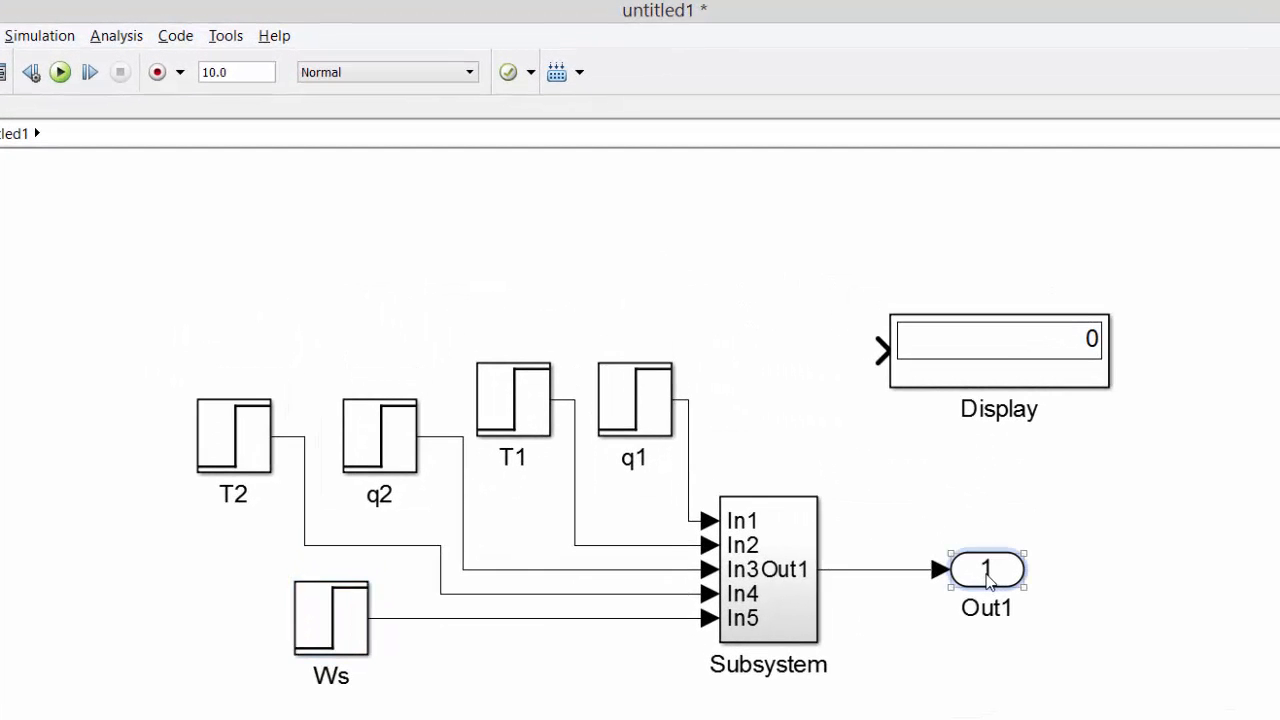
{"action": "left_click_drag", "start_coordinate": [987, 582], "coordinate": [1110, 582]}
{"action": "left_click_drag", "start_coordinate": [1010, 358], "coordinate": [1123, 381]}
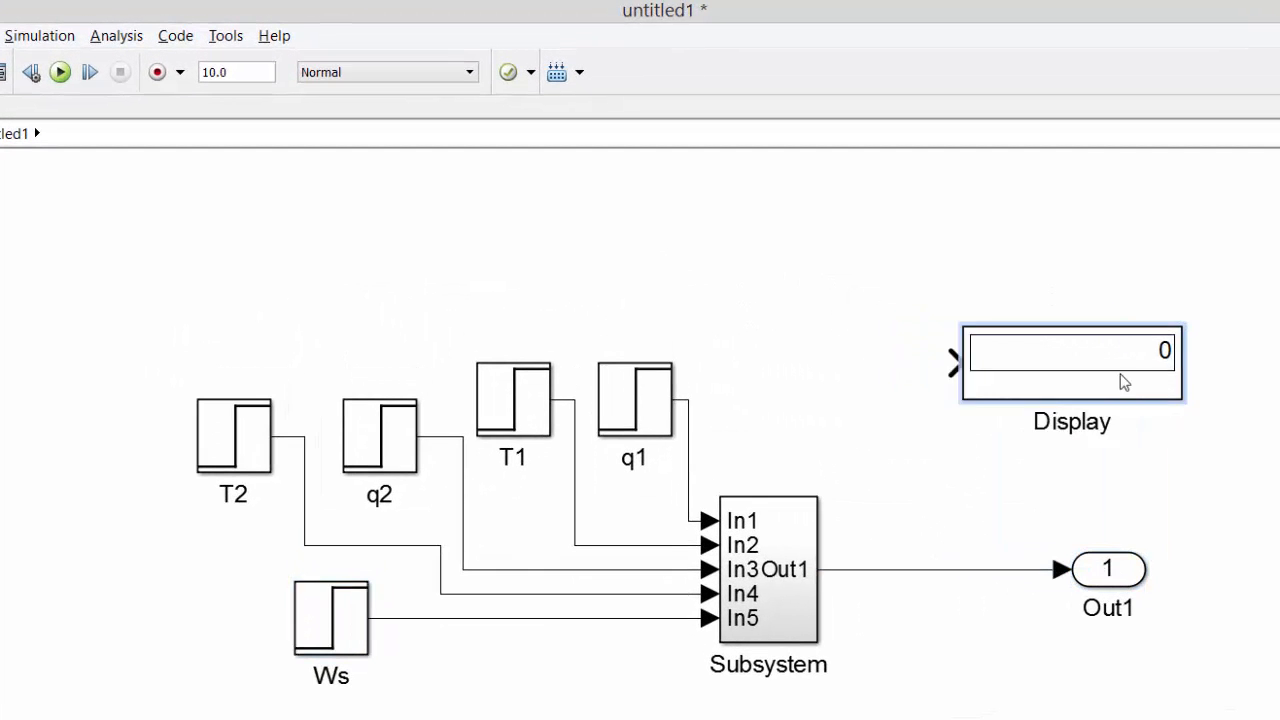
{"action": "left_click_drag", "start_coordinate": [974, 395], "coordinate": [917, 571]}
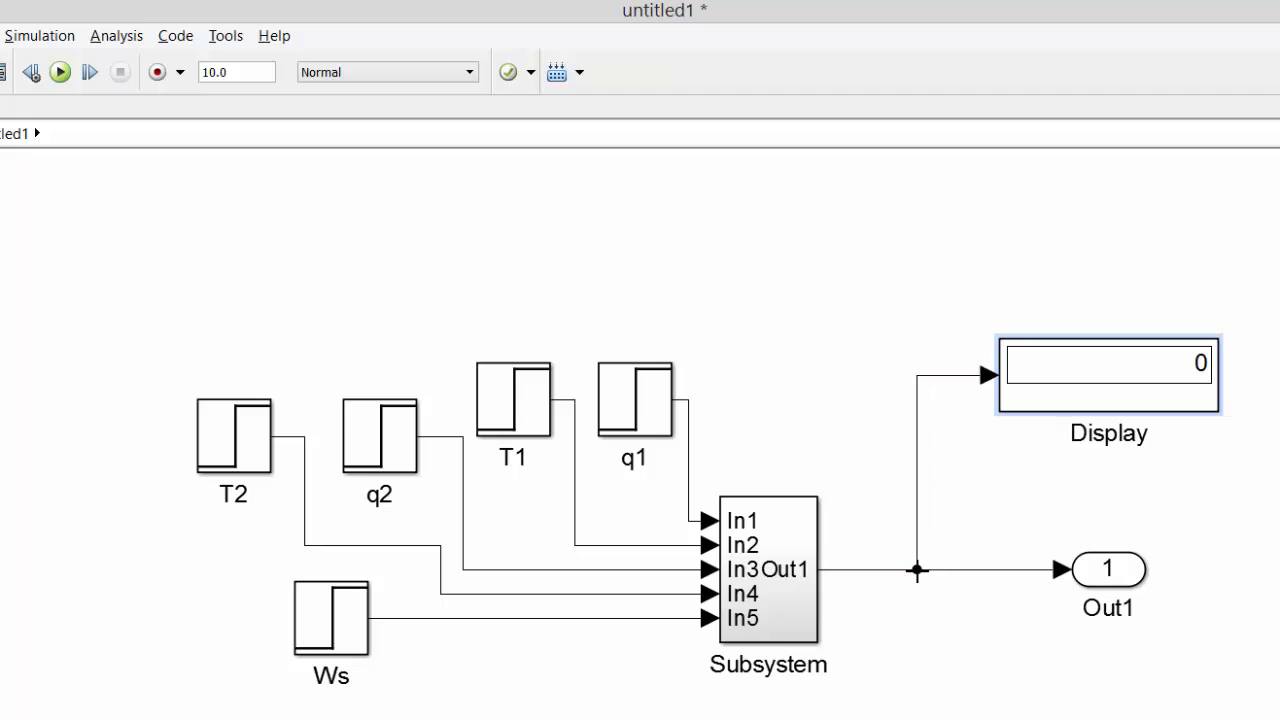
Run the simulation with the current stop time and run it again with the stop time set to 500.
{"action": "left_click", "coordinate": [61, 72]}
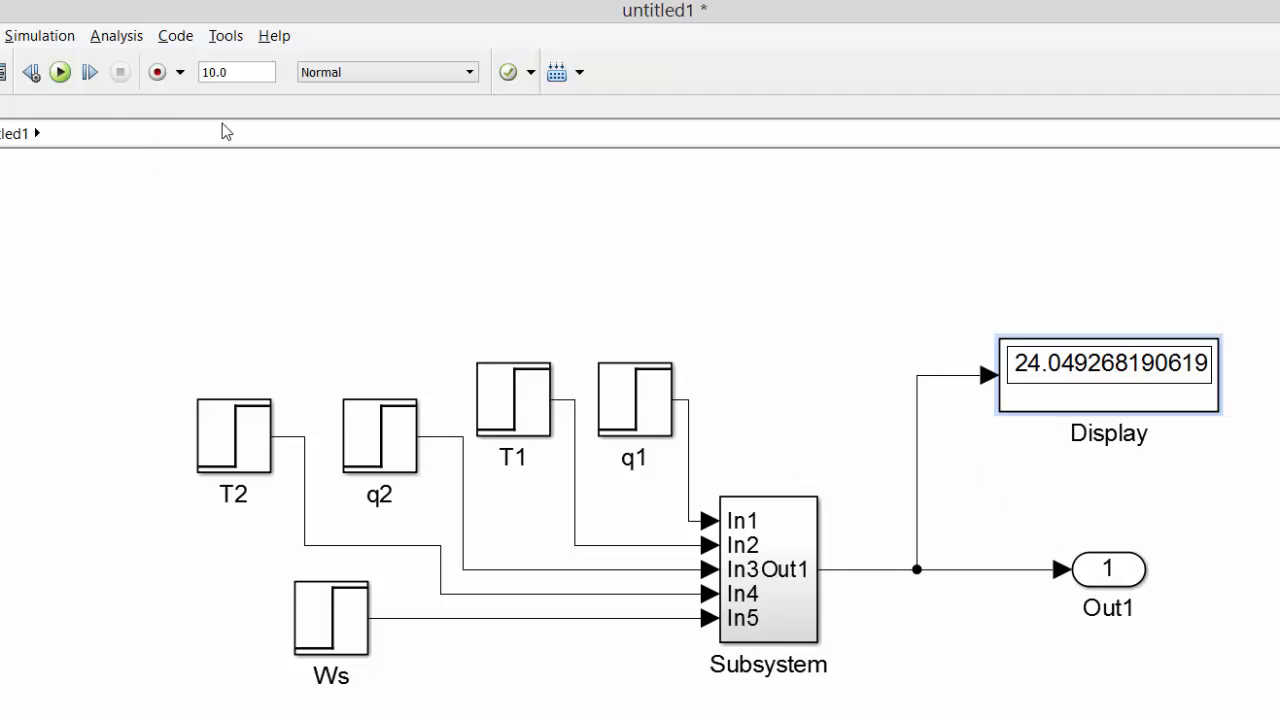
{"action": "double_click", "coordinate": [233, 64]}
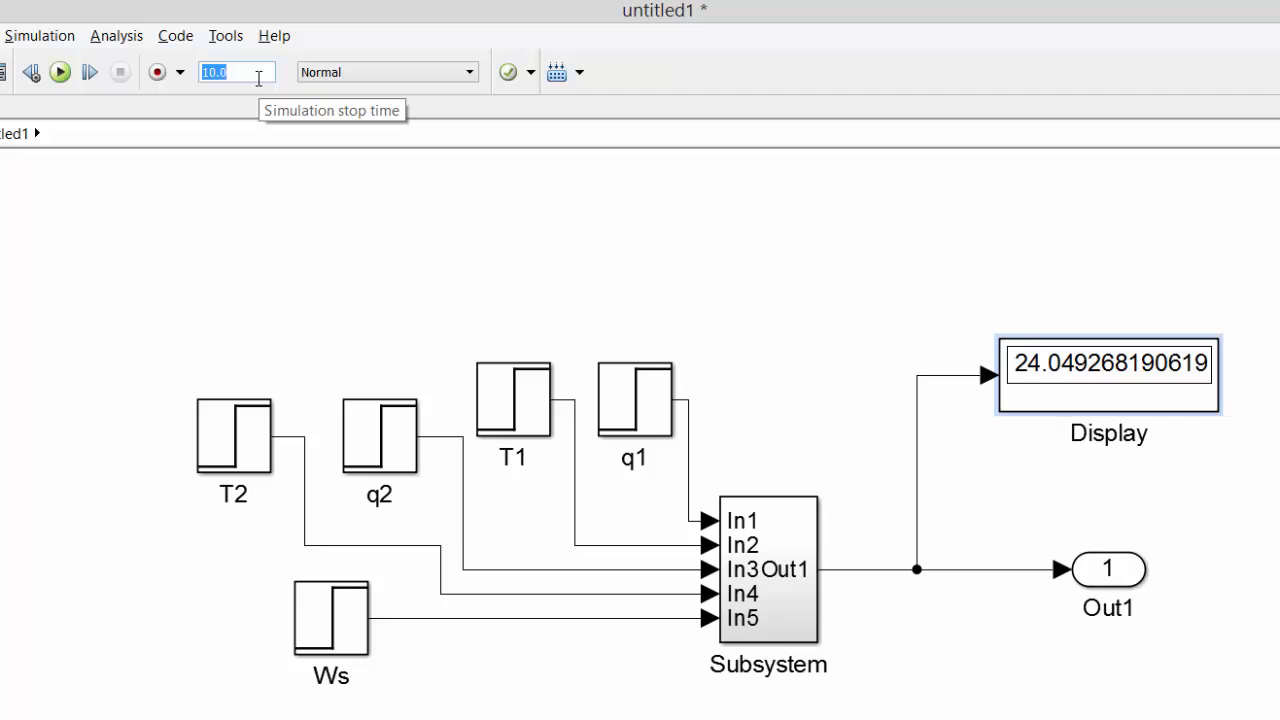
{"action": "type", "text": "500"}
{"action": "left_click", "coordinate": [60, 73]}
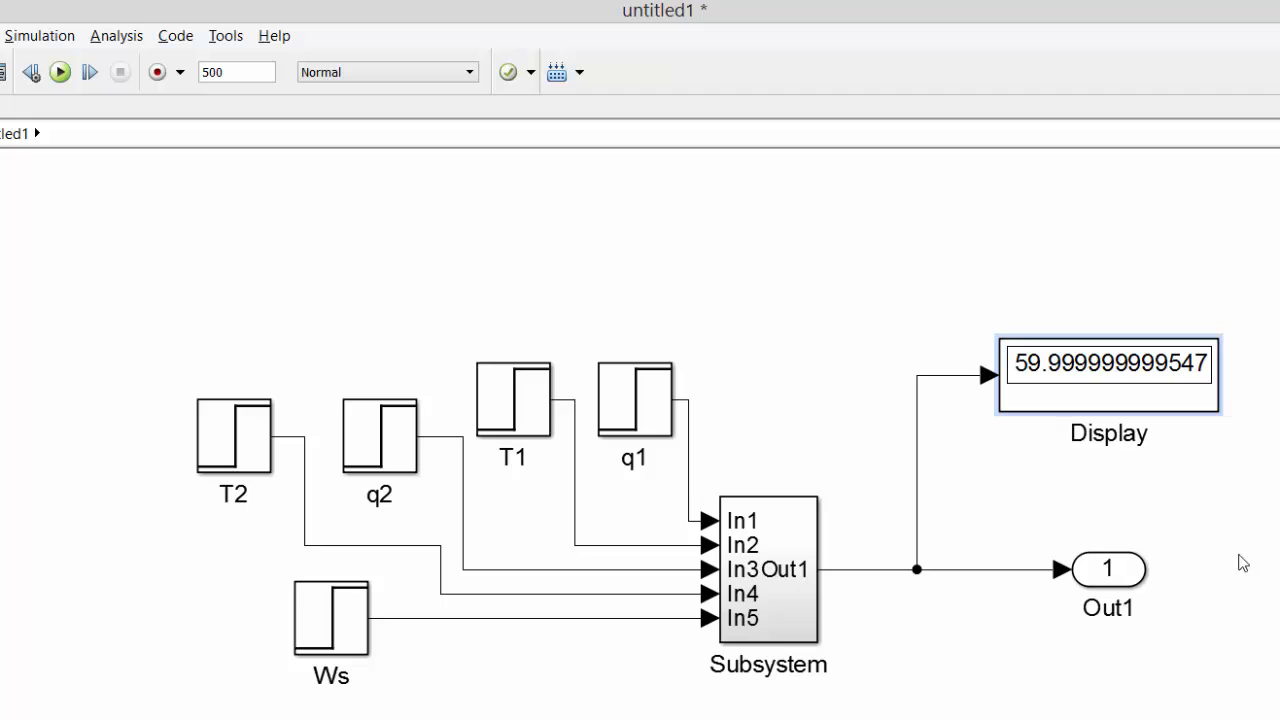
Delete the Display's signal line and reconnect the Display to the line between the subsystem and Out1.
{"action": "left_click", "coordinate": [1003, 350]}
{"action": "left_click", "coordinate": [918, 416]}
{"action": "key", "text": "Delete"}
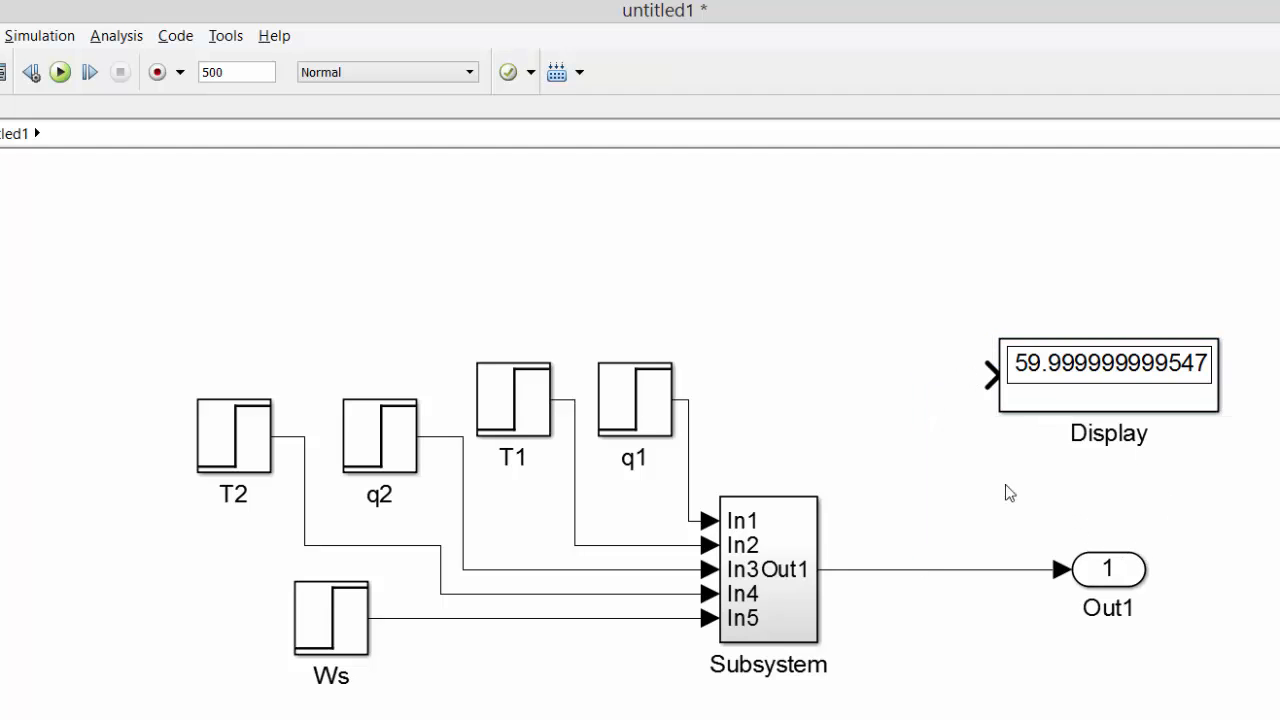
{"action": "left_click_drag", "start_coordinate": [990, 375], "coordinate": [903, 569]}
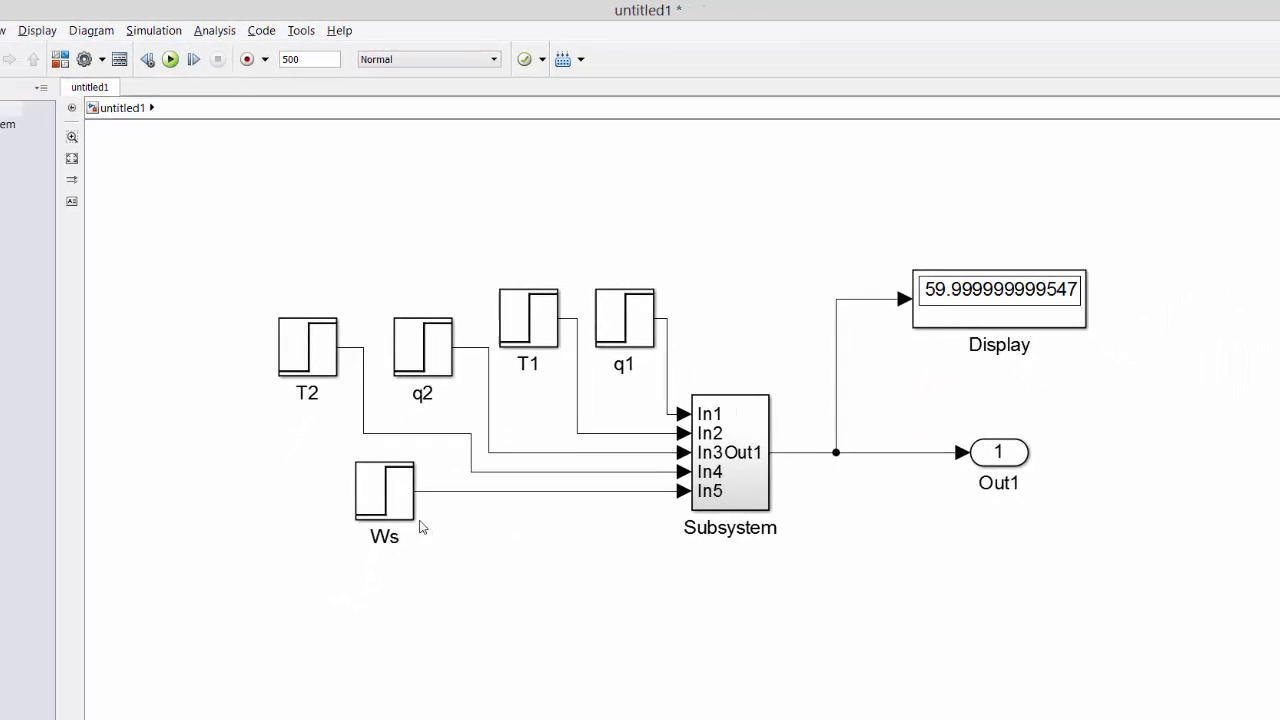
Set both the initial and final values of the Ws step block to 1.6464*2 and run the simulation.
{"action": "double_click", "coordinate": [384, 490]}
{"action": "double_click", "coordinate": [488, 494]}
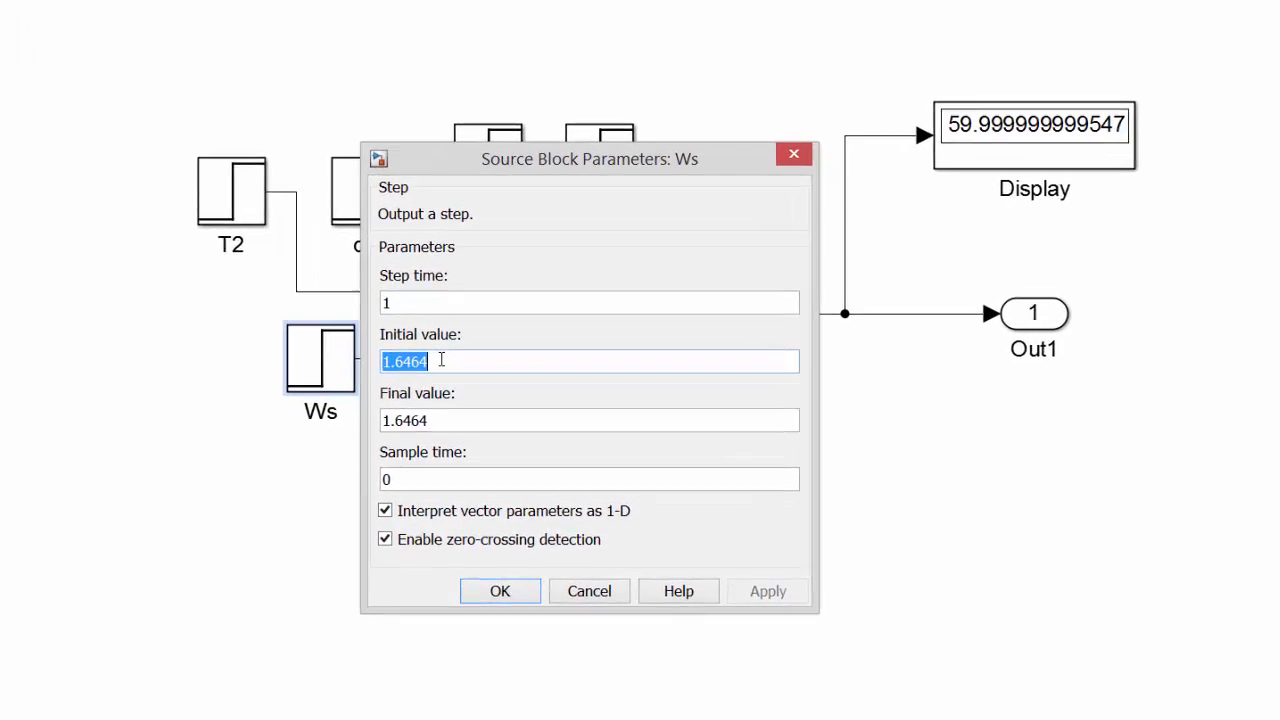
{"action": "left_click", "coordinate": [472, 360]}
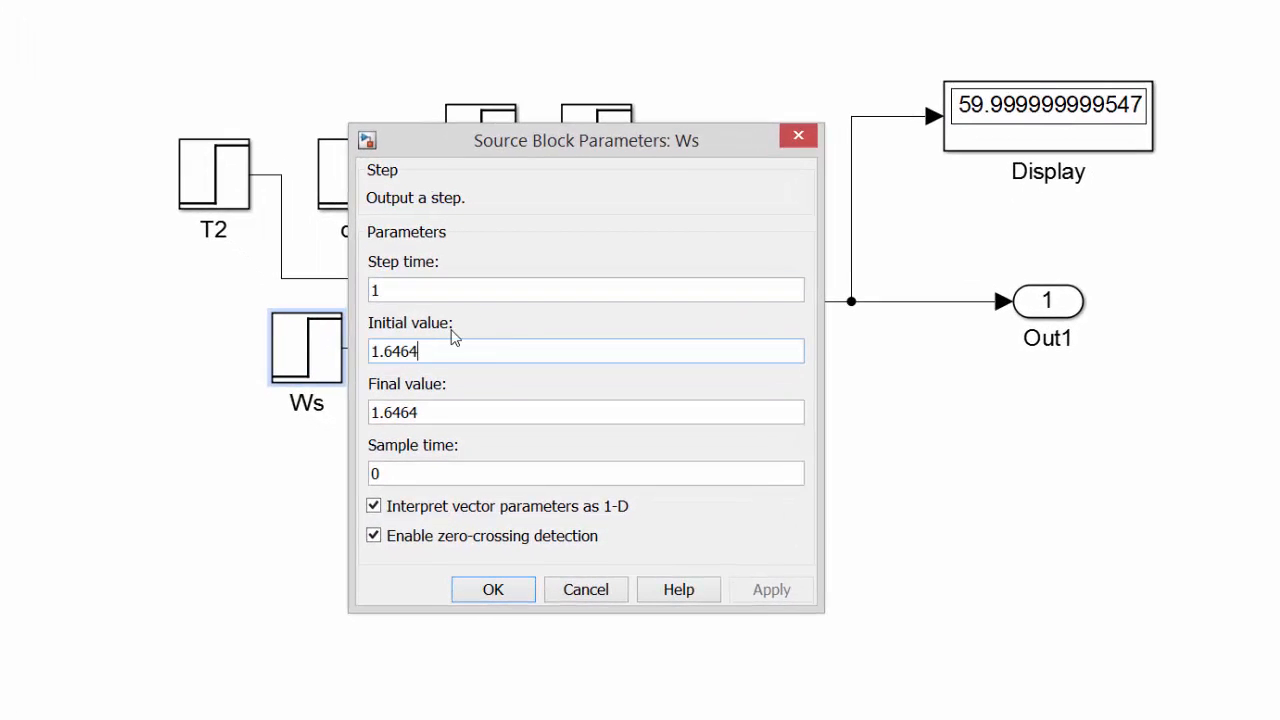
{"action": "type", "text": "*"}
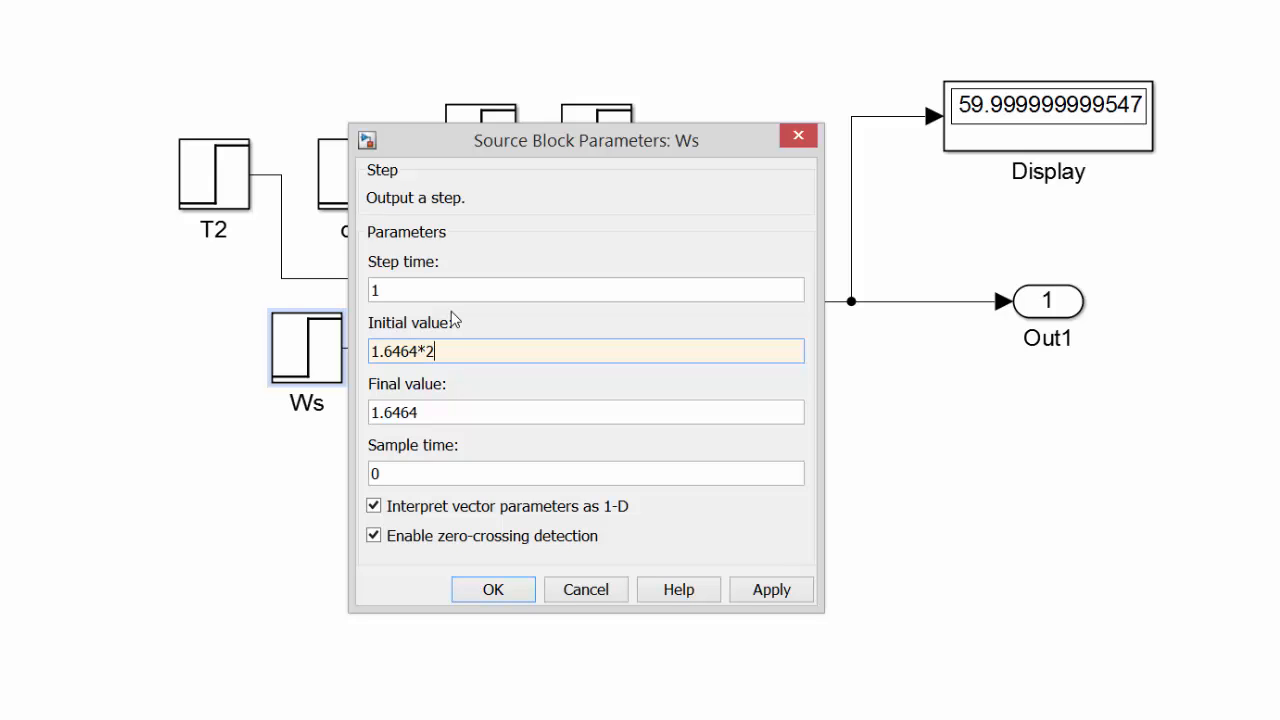
{"action": "key", "text": "Tab"}
{"action": "key", "text": "End"}
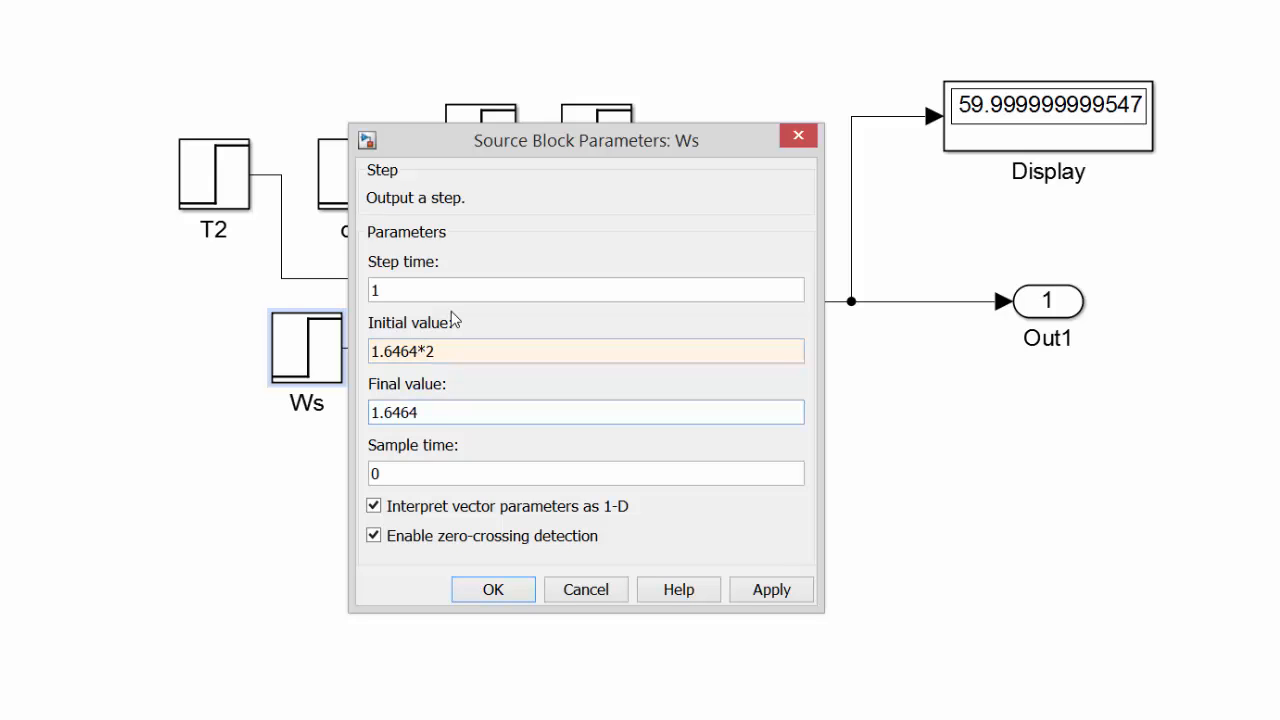
{"action": "type", "text": "*"}
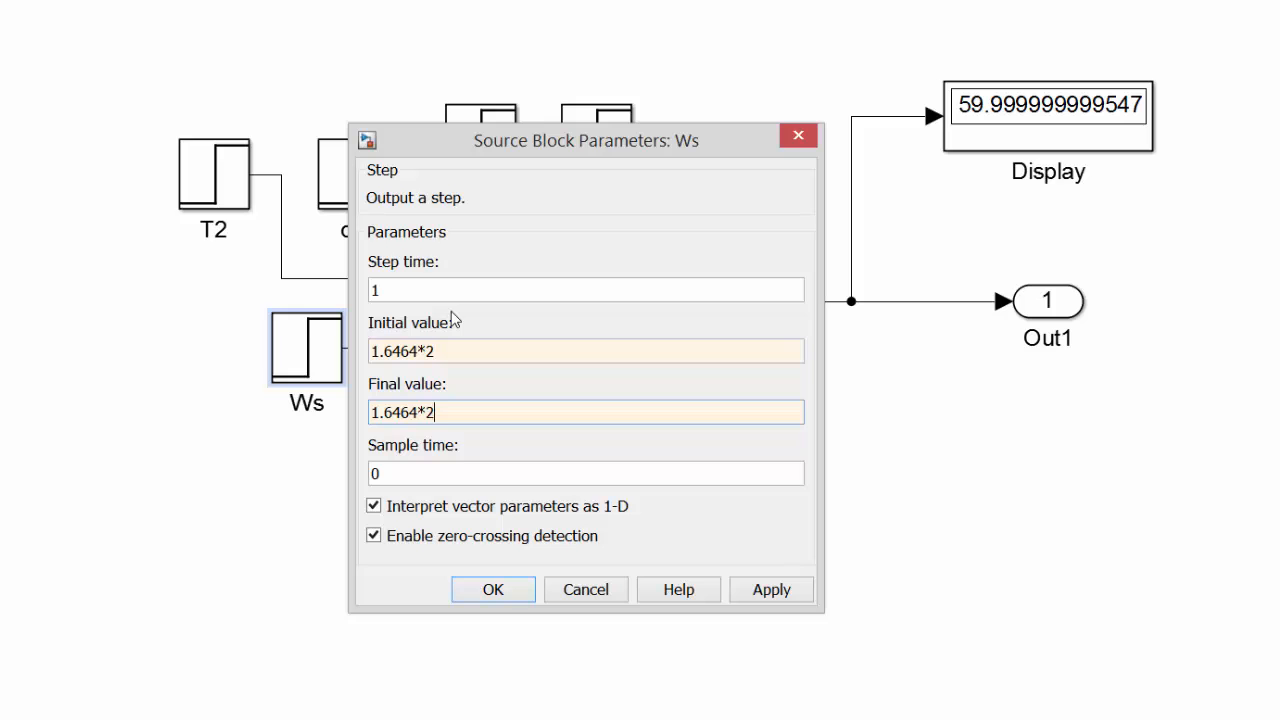
{"action": "key", "text": "Return"}
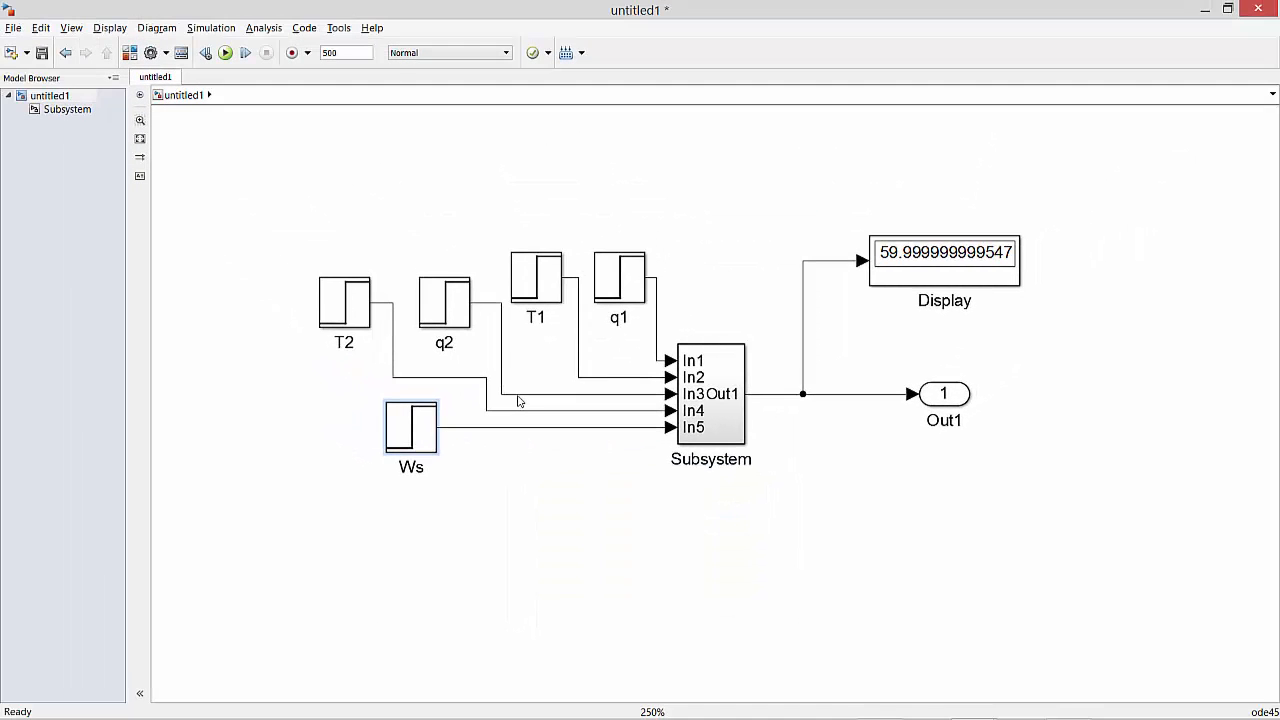
{"action": "left_click", "coordinate": [225, 52]}
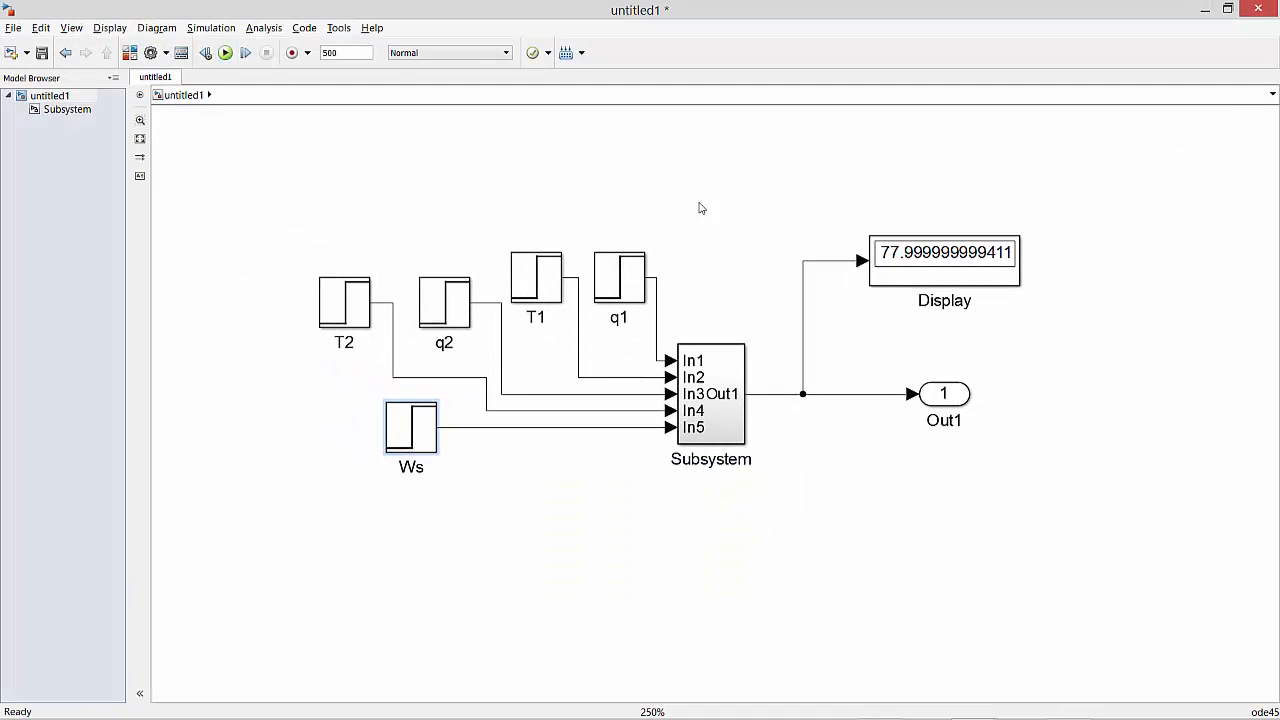
{"action": "left_click", "coordinate": [1005, 255]}
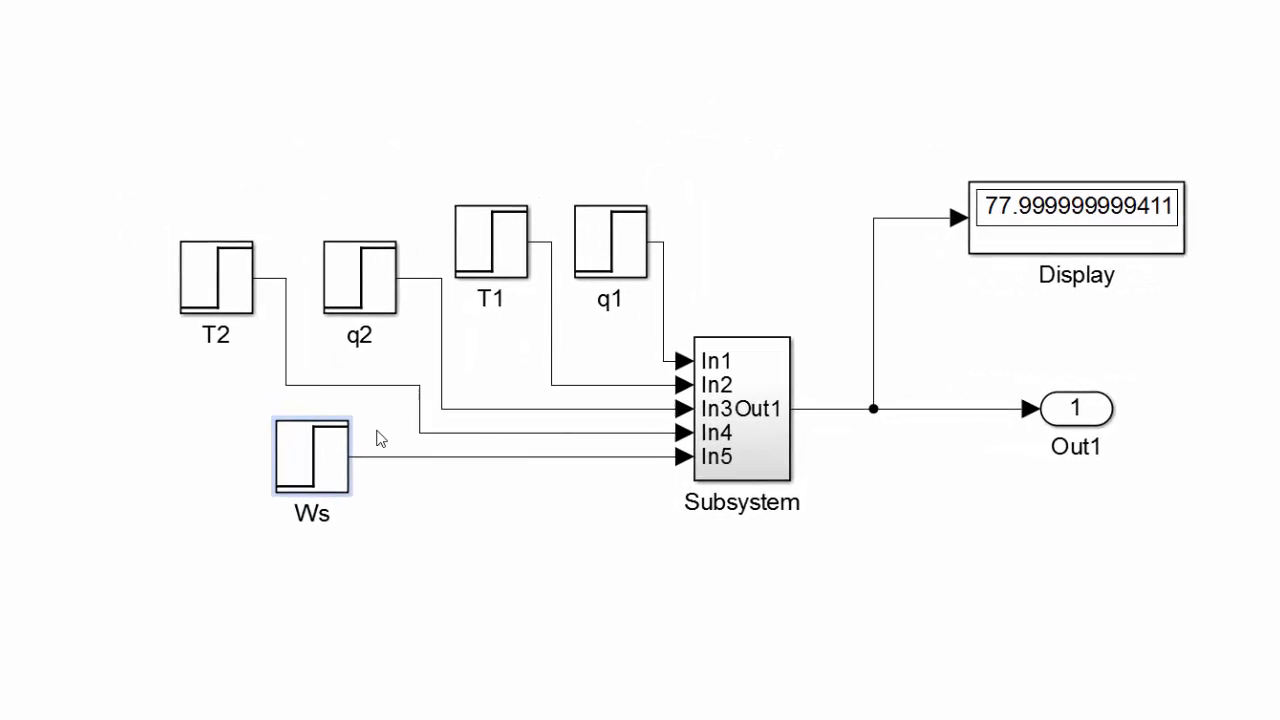
Set both the initial and final values of the Ws step block to 1.6464*0 and run the simulation.
{"action": "double_click", "coordinate": [415, 428]}
{"action": "double_click", "coordinate": [500, 469]}
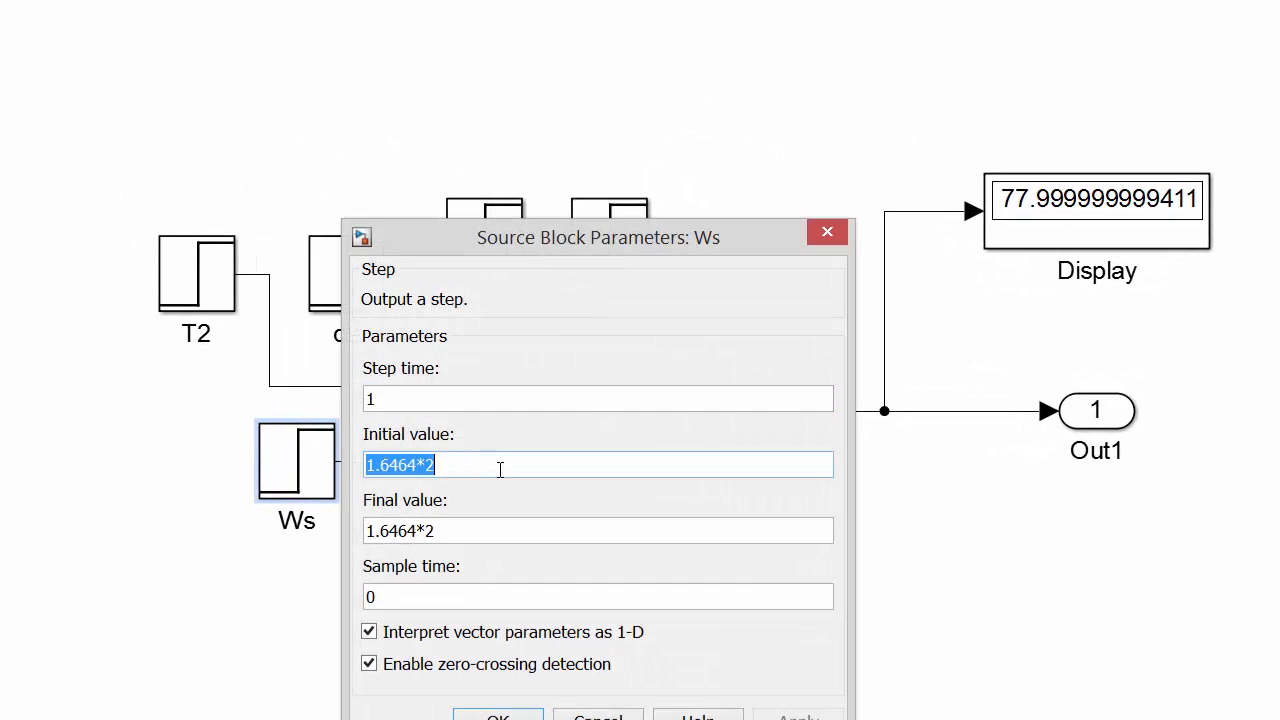
{"action": "key", "text": "BackSpace"}
{"action": "type", "text": "0"}
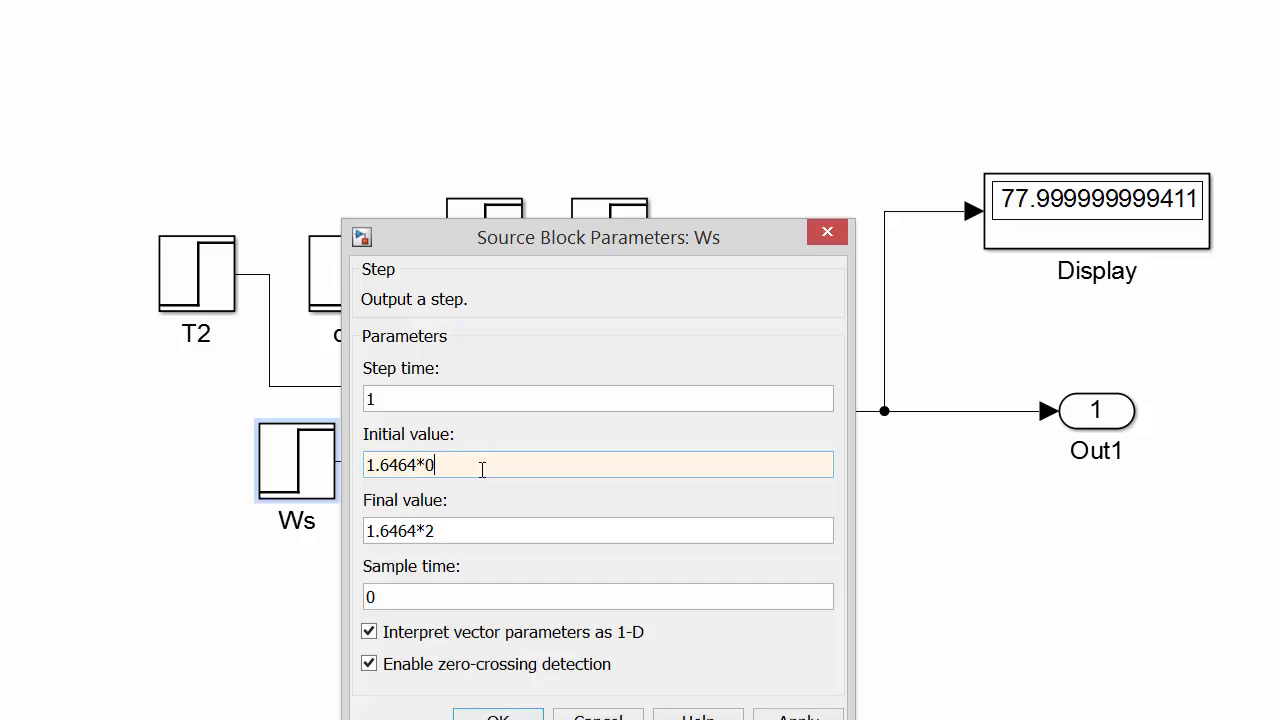
{"action": "key", "text": "Tab"}
{"action": "key", "text": "End"}
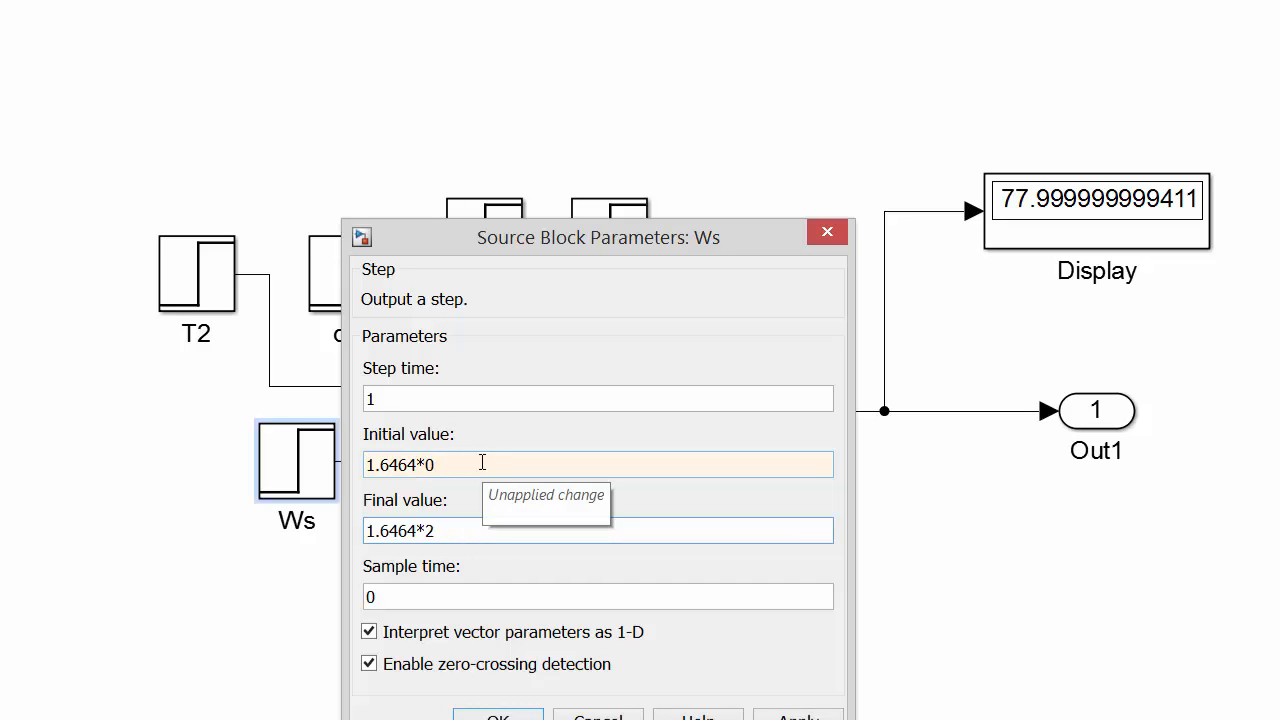
{"action": "key", "text": "BackSpace"}
{"action": "type", "text": "0"}
{"action": "key", "text": "Return"}
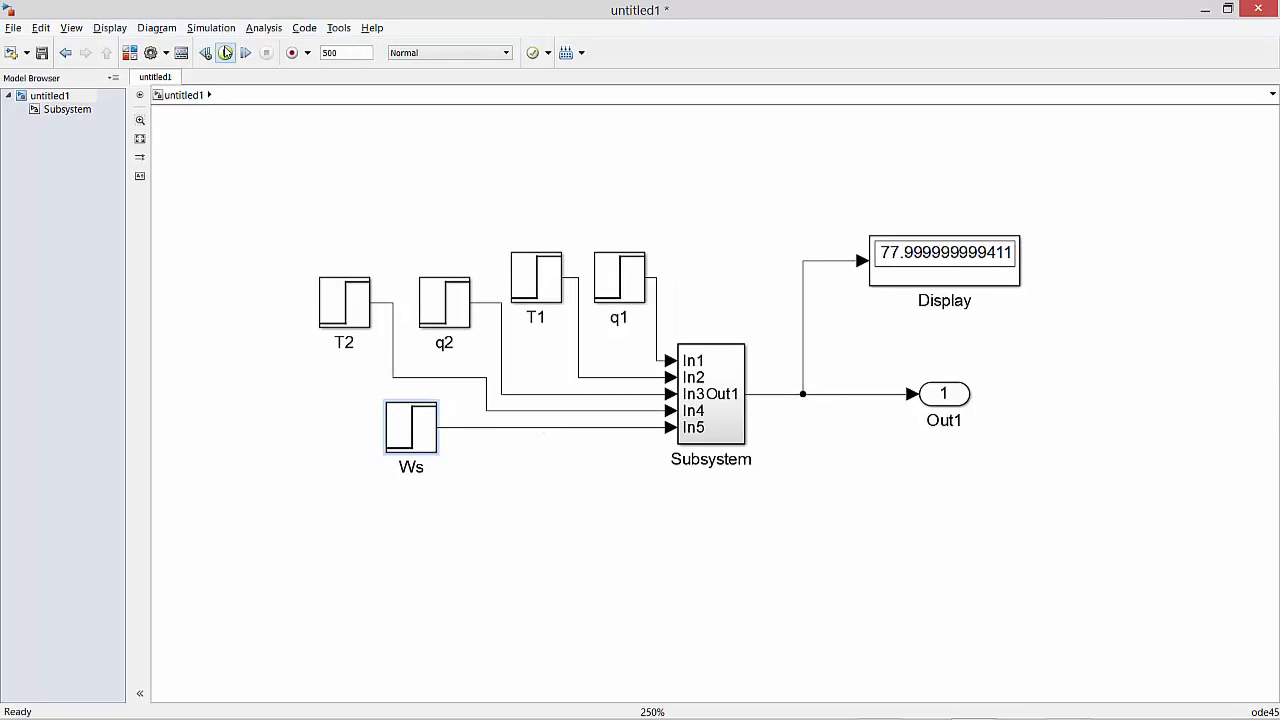
{"action": "left_click", "coordinate": [226, 52]}
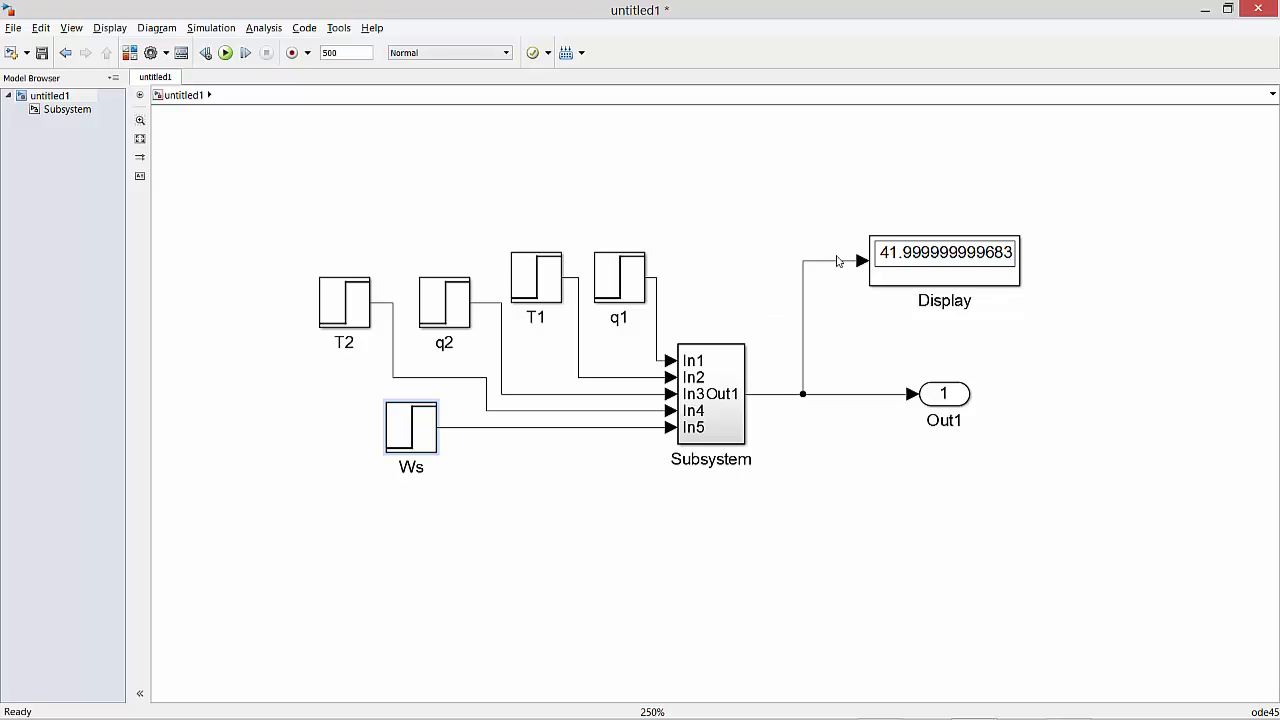
Delete the Display's signal line and the Out1 port with its line, and move the Display block up out of the way.
{"action": "left_click", "coordinate": [805, 297]}
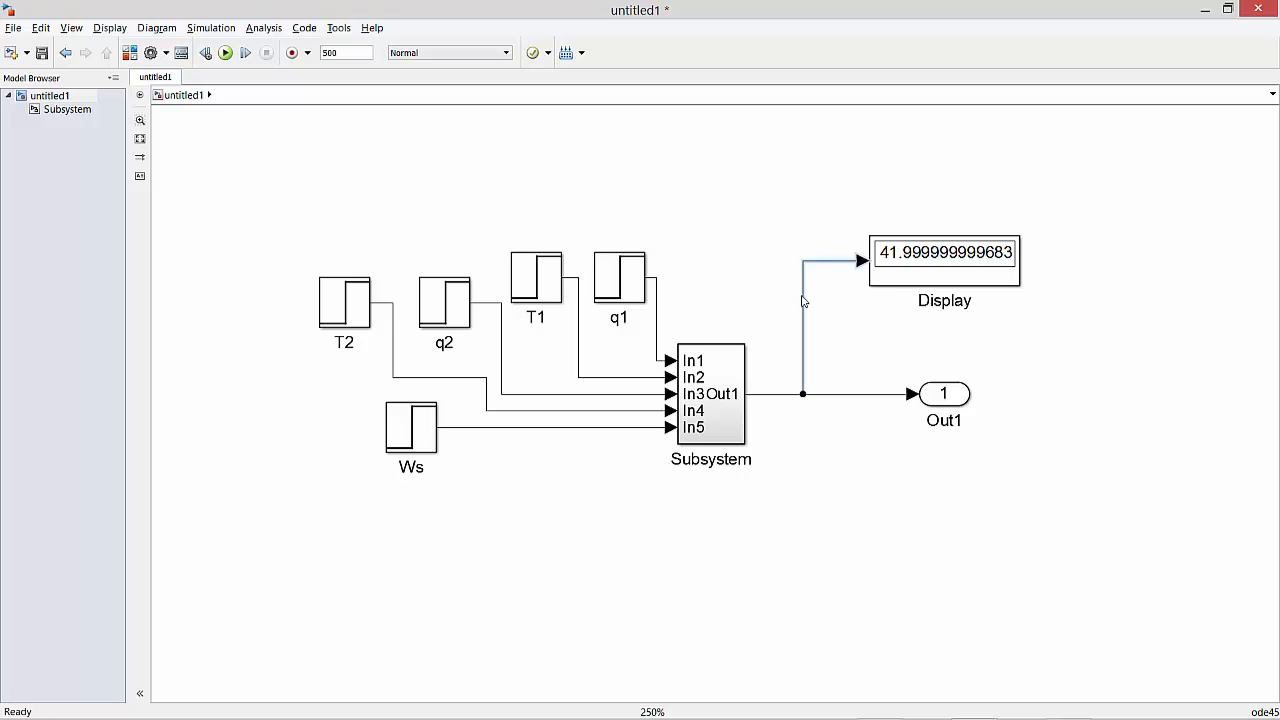
{"action": "left_click", "coordinate": [803, 300]}
{"action": "key", "text": "Delete"}
{"action": "left_click", "coordinate": [929, 397]}
{"action": "key", "text": "Delete"}
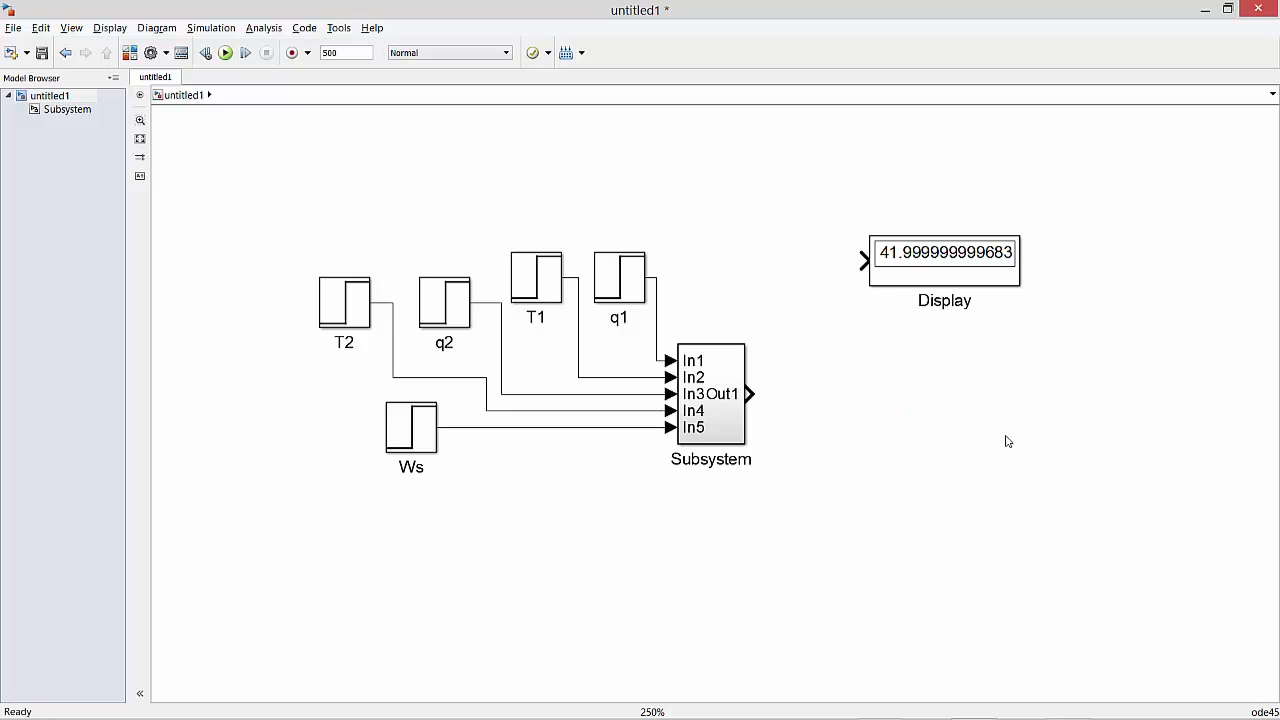
{"action": "left_click_drag", "start_coordinate": [943, 257], "coordinate": [893, 165]}
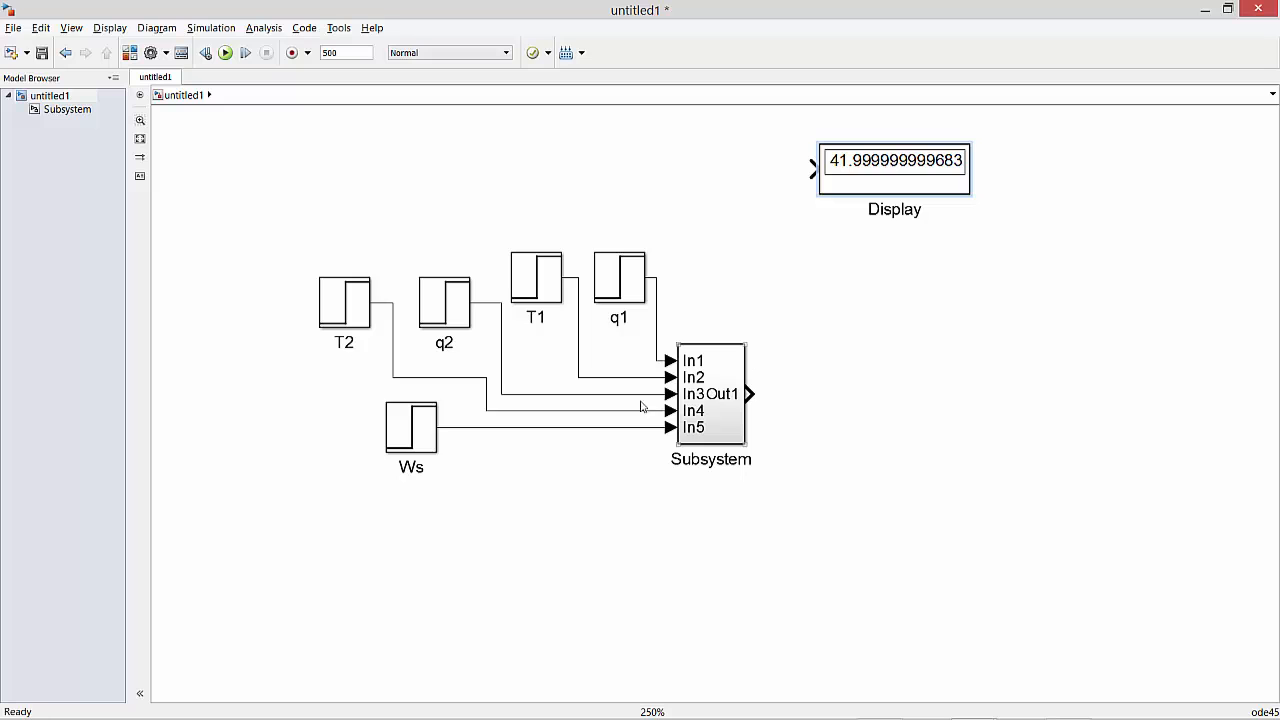
Set both the initial and final values of the Ws step block to 1.6464*1.
{"action": "left_click", "coordinate": [401, 425]}
{"action": "double_click", "coordinate": [401, 425]}
{"action": "double_click", "coordinate": [534, 426]}
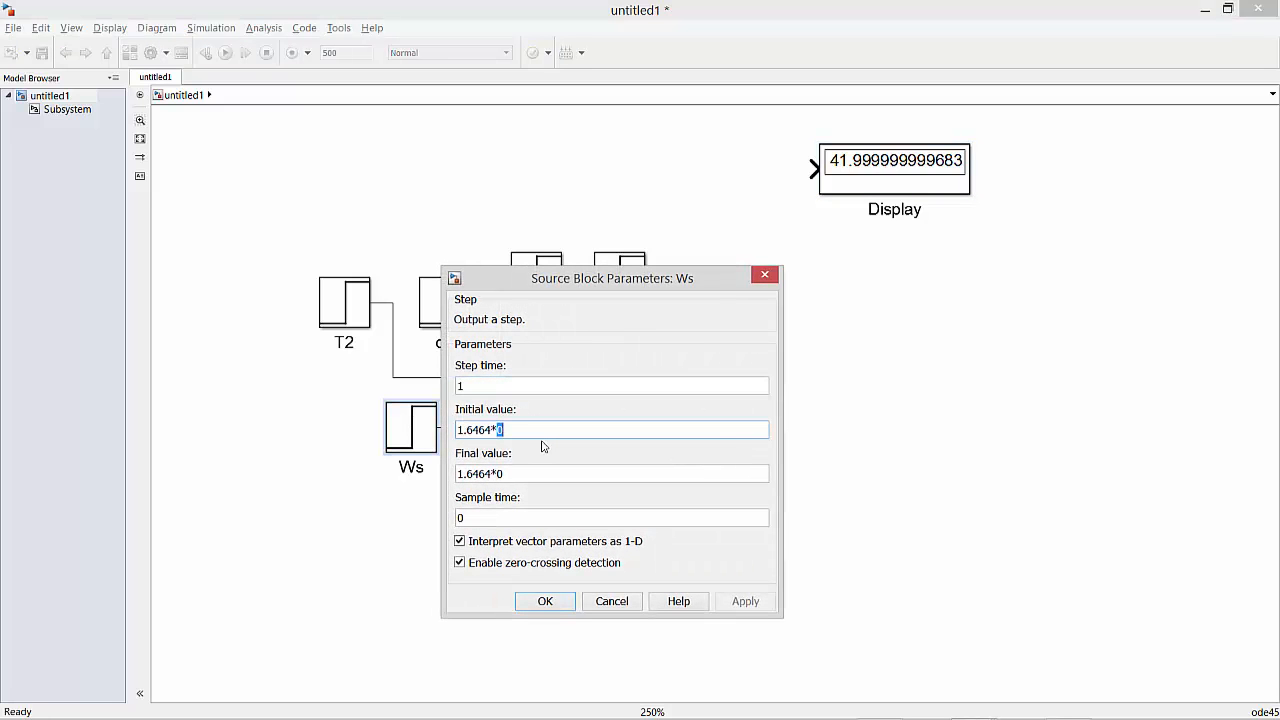
{"action": "type", "text": "1"}
{"action": "key", "text": "Tab"}
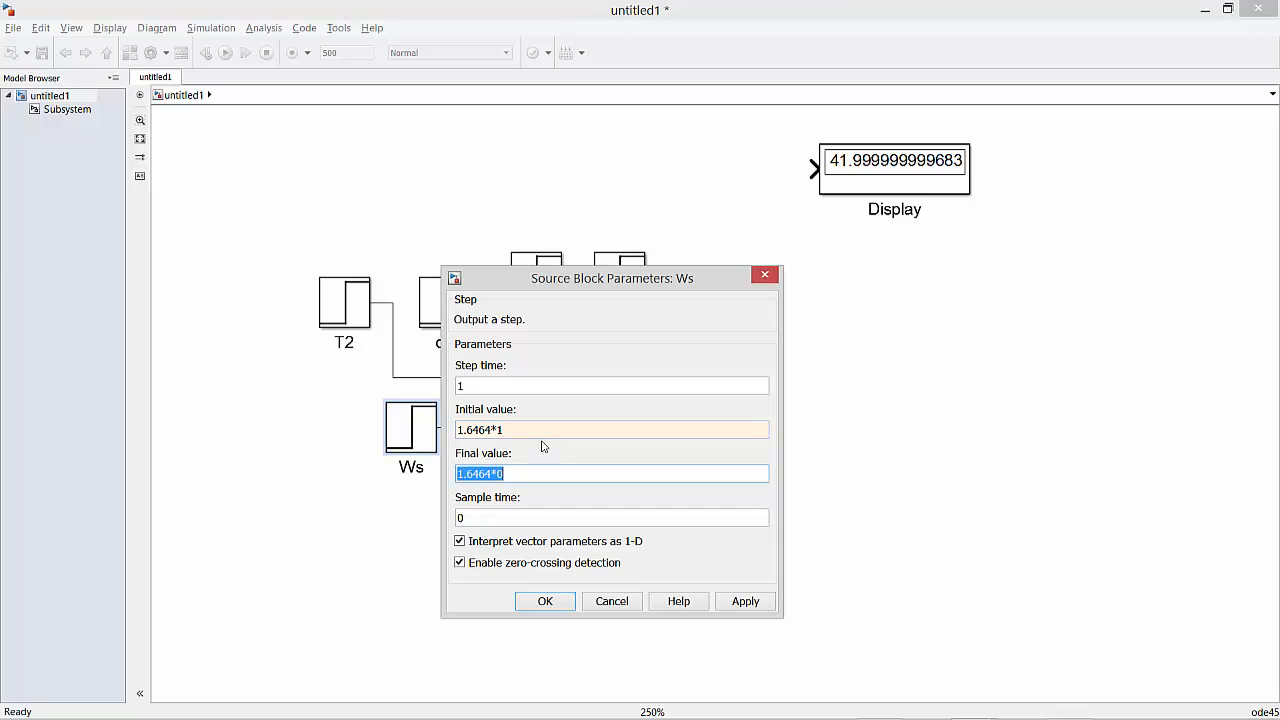
{"action": "key", "text": "End"}
{"action": "key", "text": "BackSpace"}
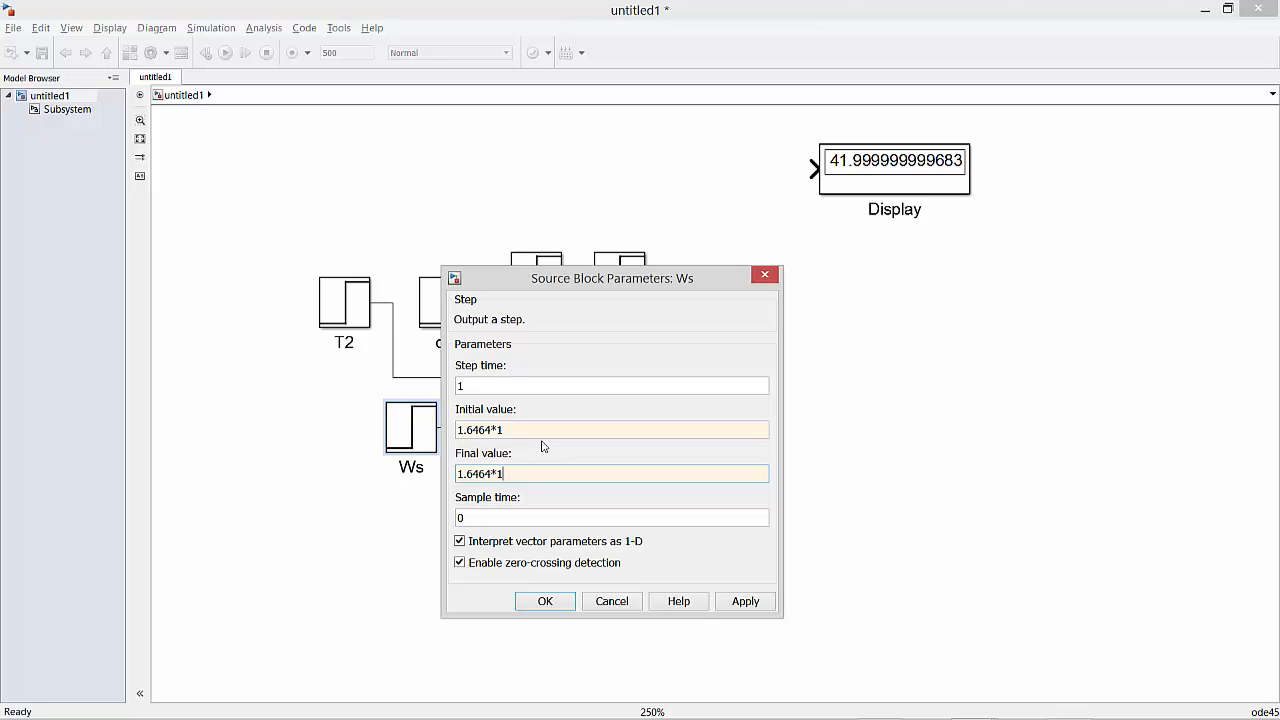
{"action": "key", "text": "Return"}
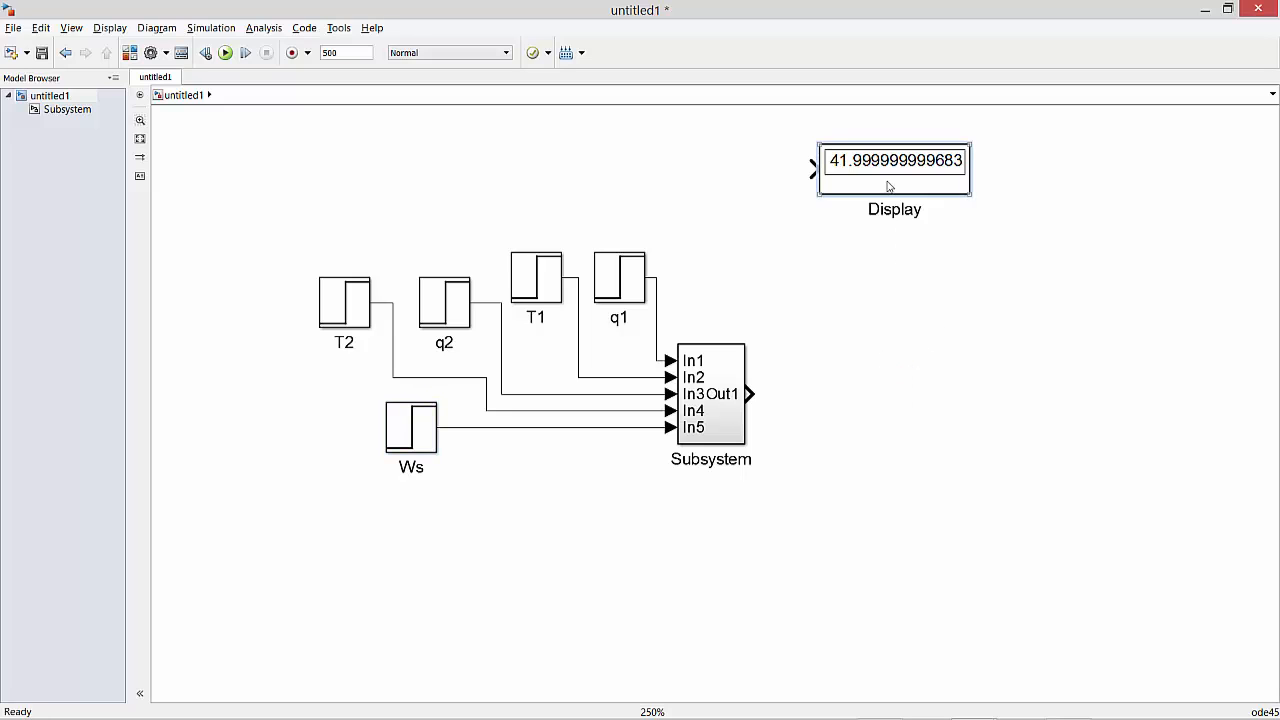
Move the Display block farther aside and add a Constant block with value 60 to the lower right of the subsystem.
{"action": "left_click_drag", "start_coordinate": [889, 186], "coordinate": [998, 194]}
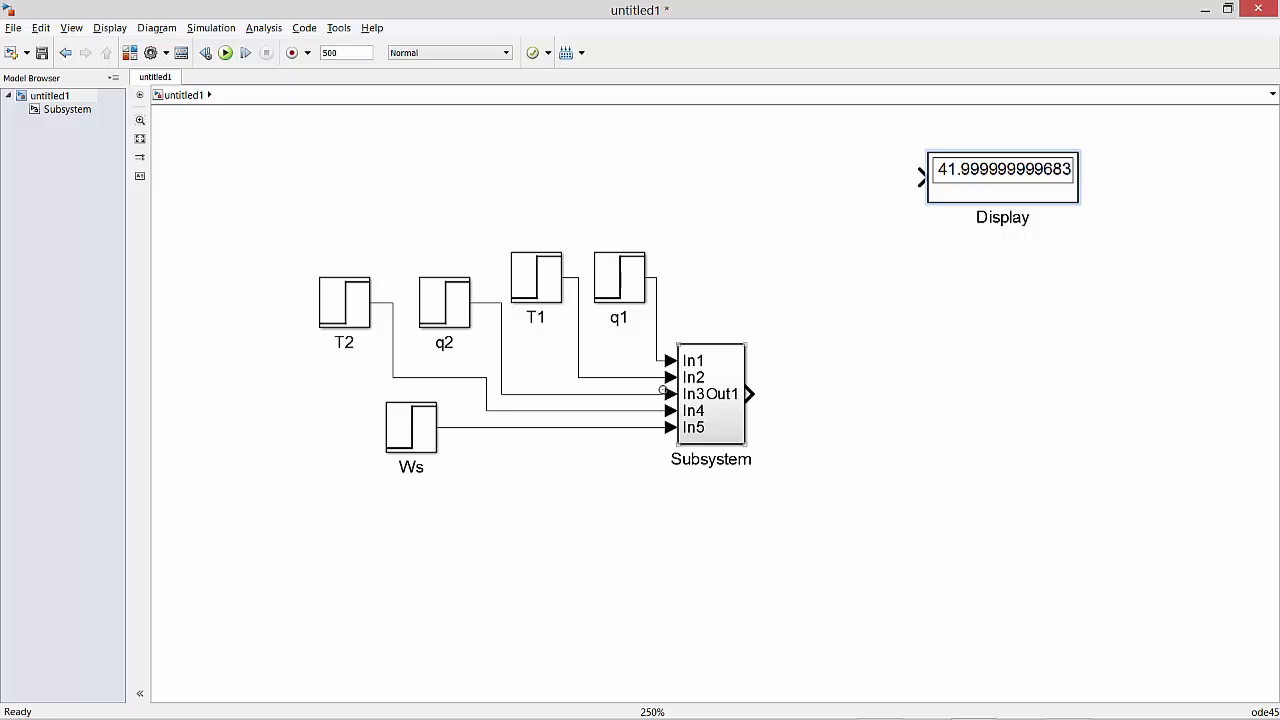
{"action": "left_click", "coordinate": [130, 53]}
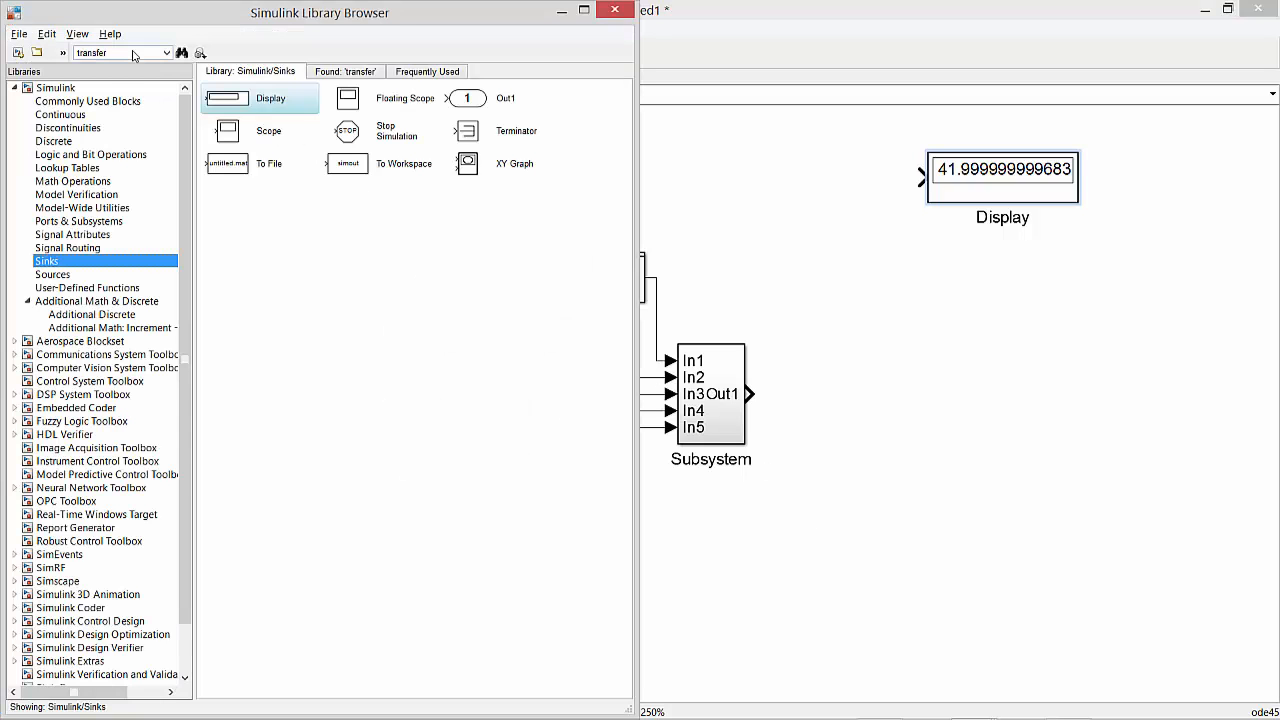
{"action": "left_click", "coordinate": [50, 274]}
{"action": "left_click", "coordinate": [232, 135]}
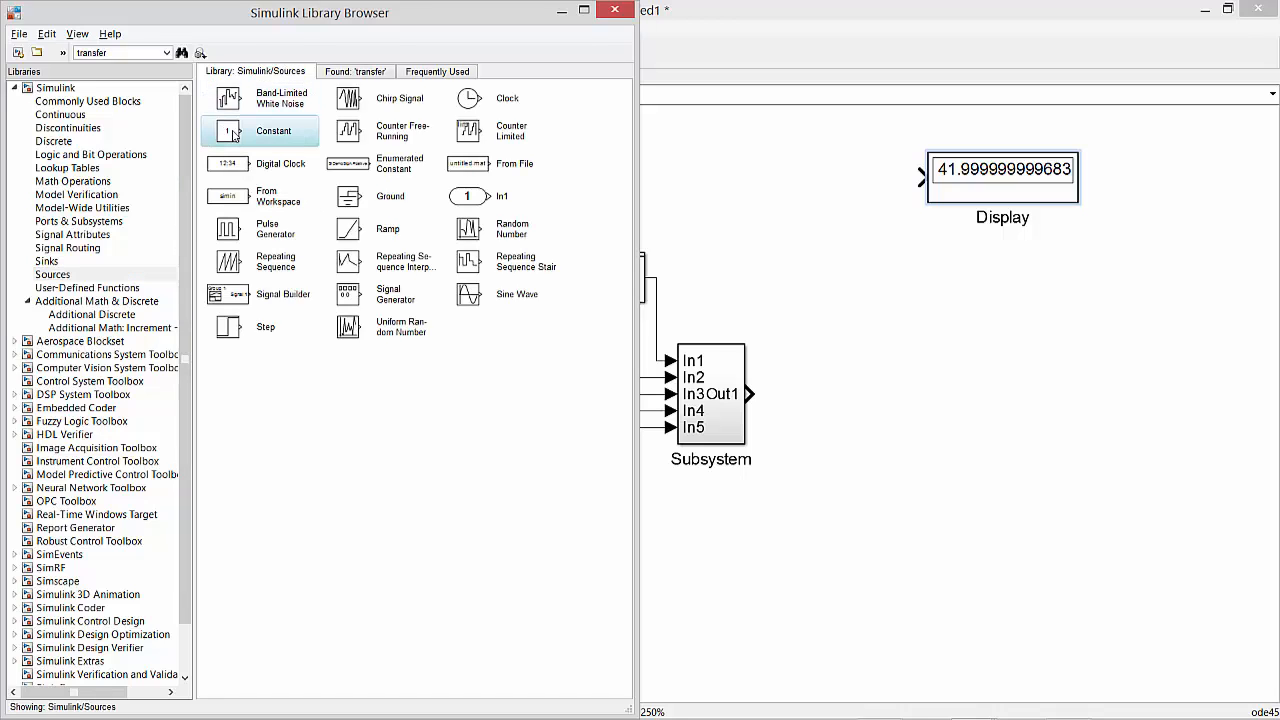
{"action": "left_click_drag", "start_coordinate": [232, 135], "coordinate": [884, 529]}
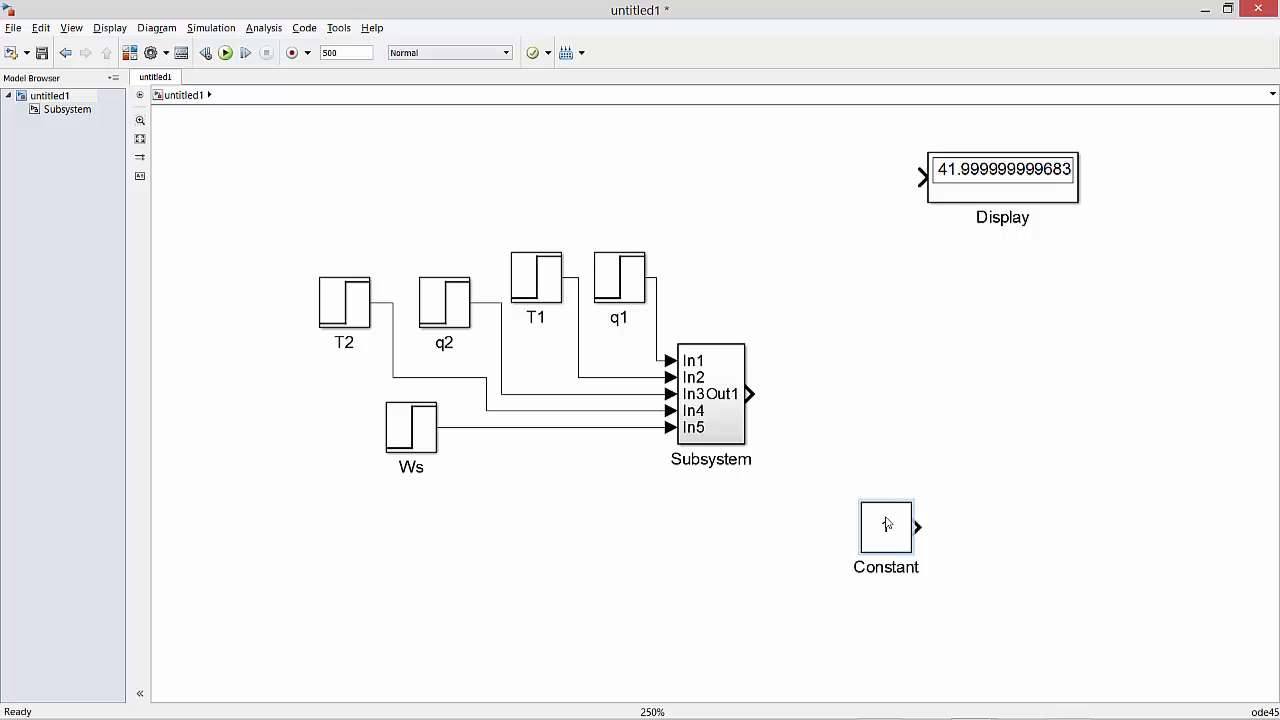
{"action": "double_click", "coordinate": [883, 520]}
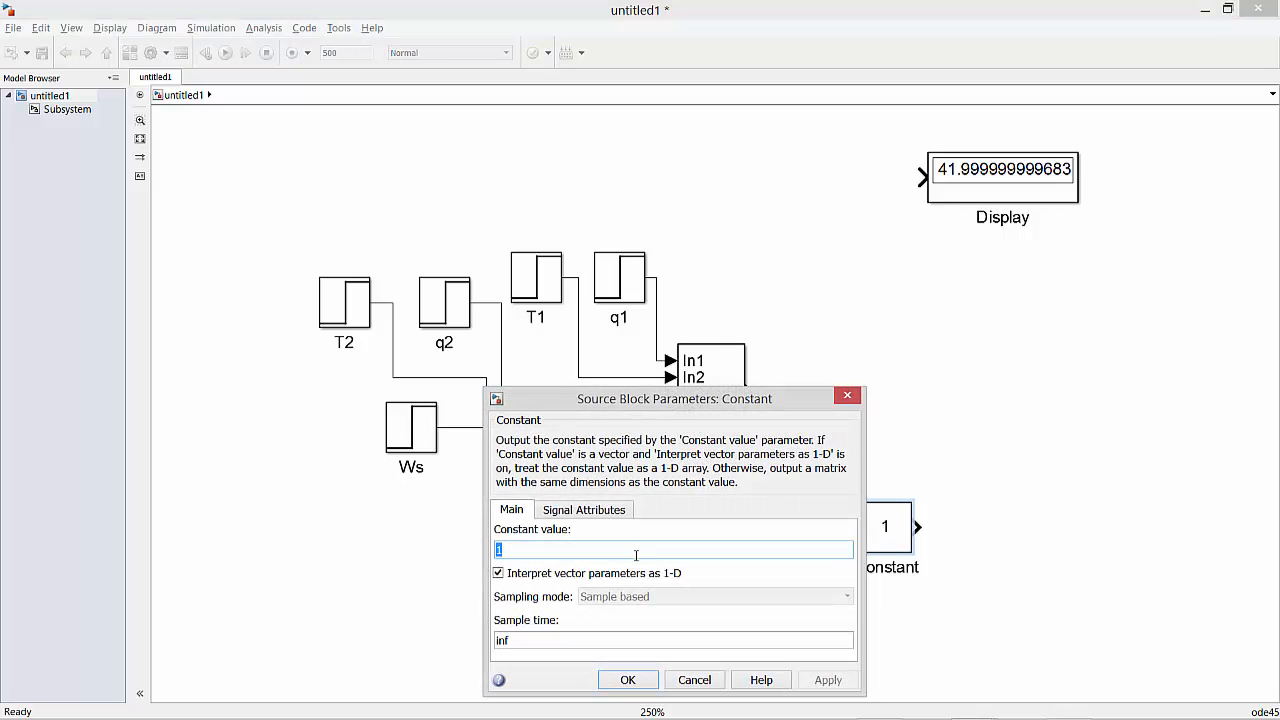
{"action": "type", "text": "60"}
{"action": "key", "text": "Return"}
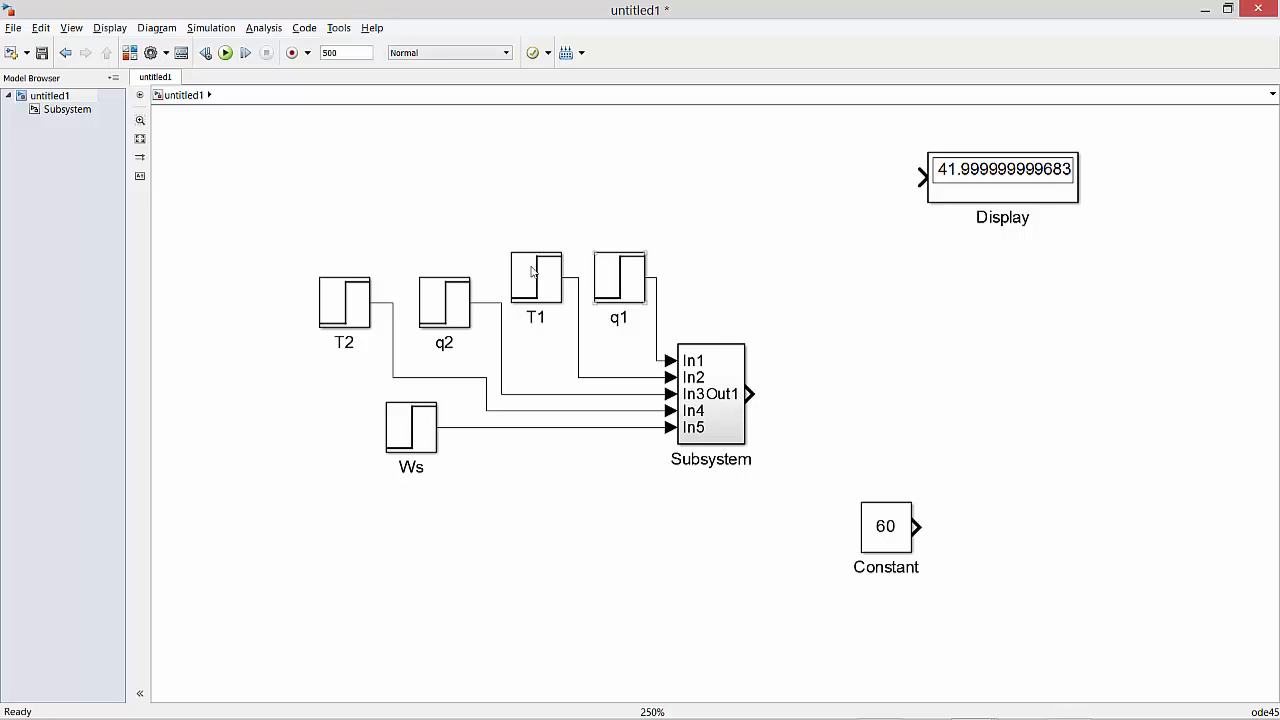
Add a Sum block from the Math Operations library above the Constant and connect the subsystem's Out1 to its first input.
{"action": "left_click", "coordinate": [130, 53]}
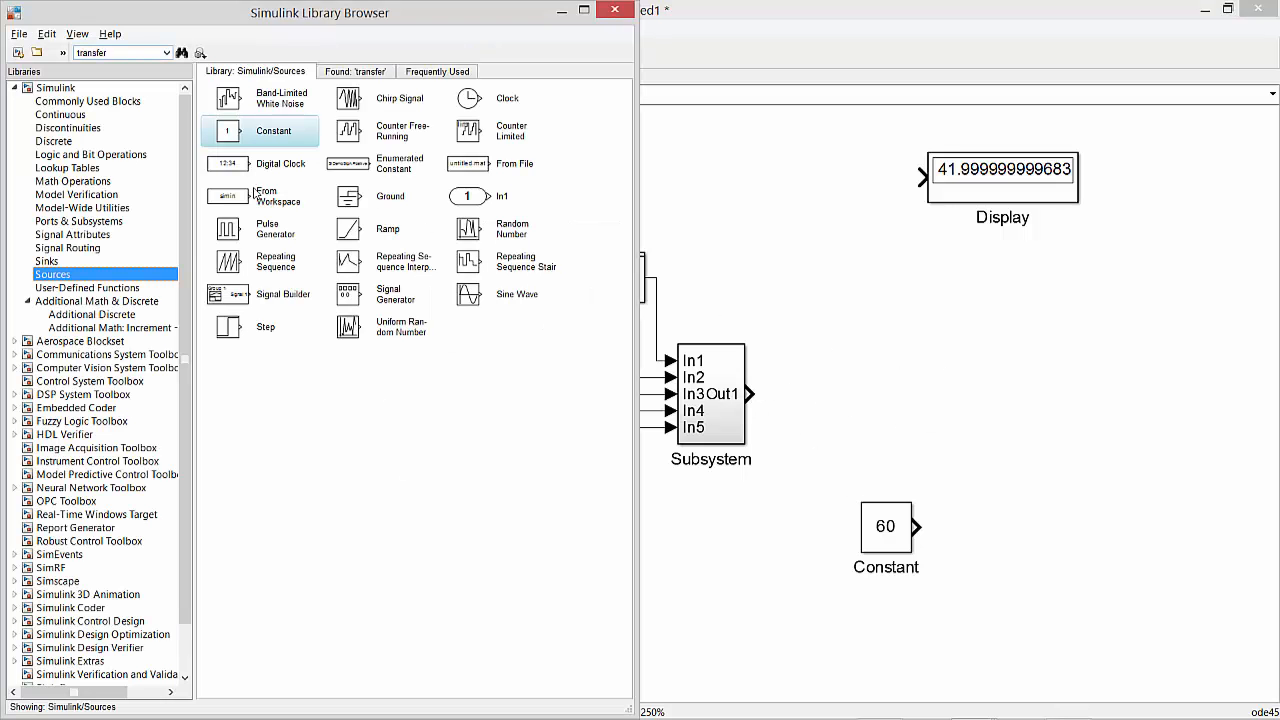
{"action": "left_click", "coordinate": [78, 183]}
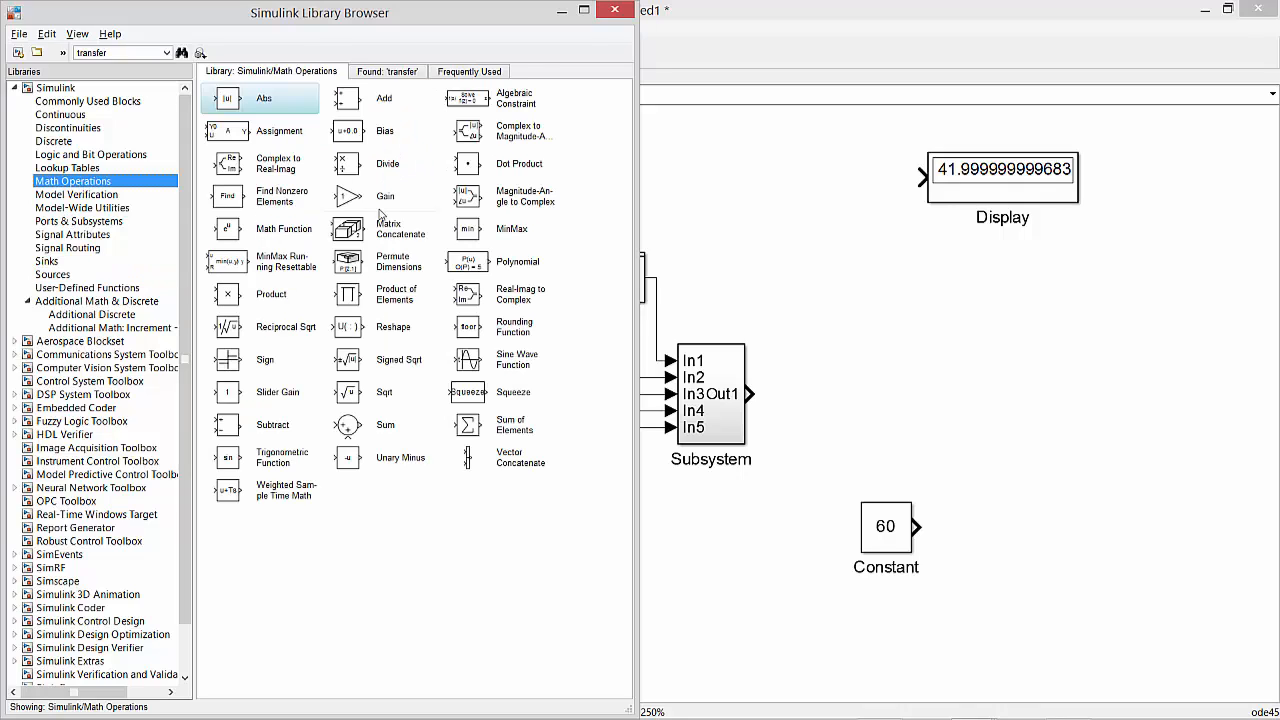
{"action": "left_click_drag", "start_coordinate": [350, 425], "coordinate": [895, 387]}
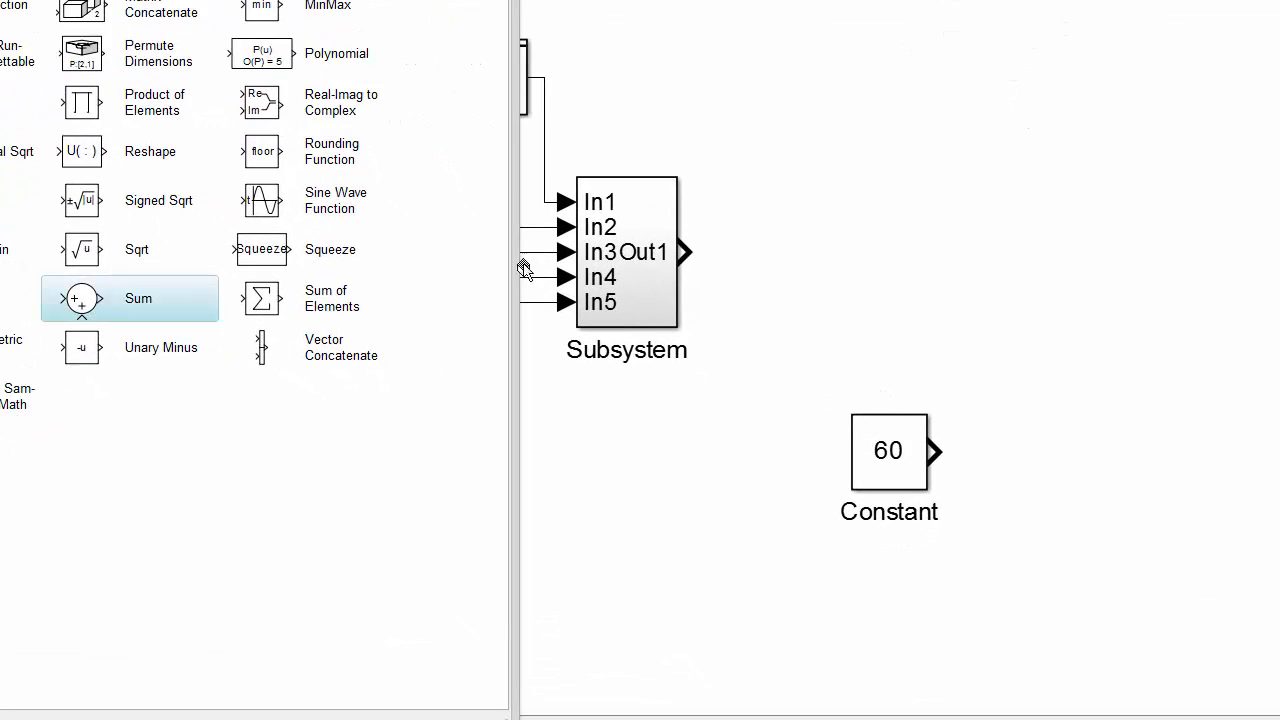
{"action": "left_click_drag", "start_coordinate": [903, 241], "coordinate": [900, 243]}
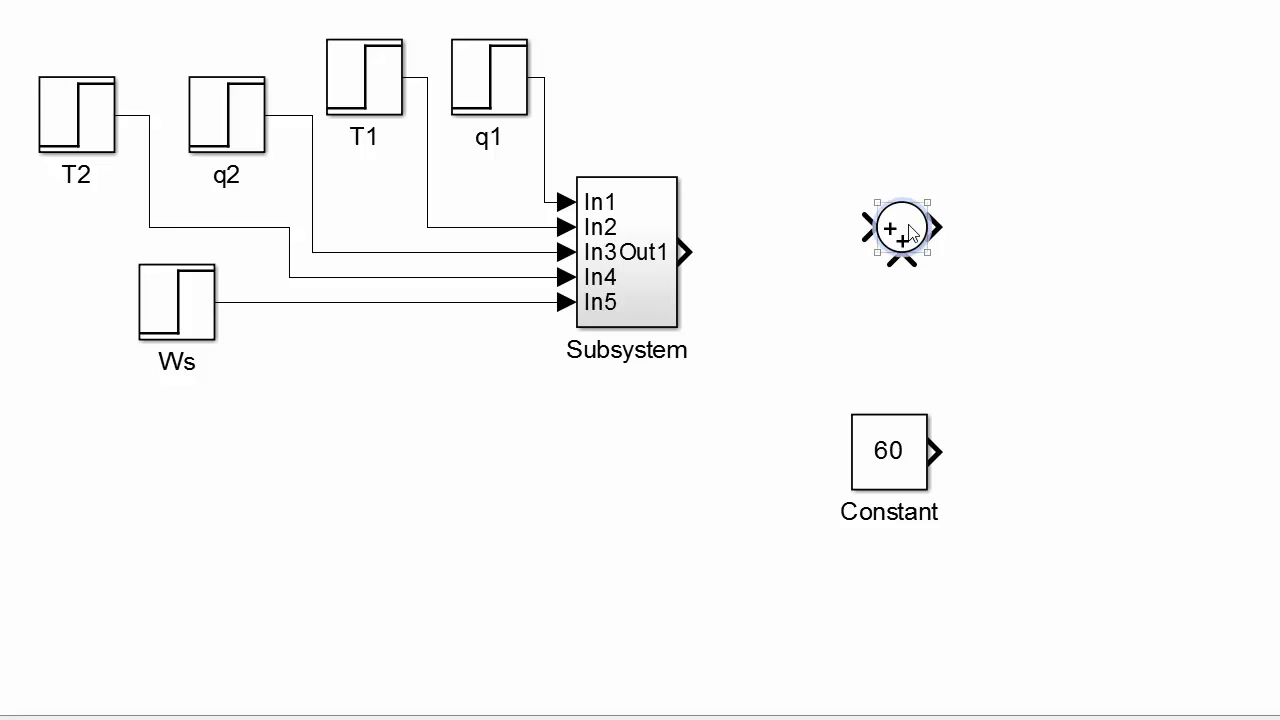
{"action": "mouse_move", "coordinate": [890, 245]}
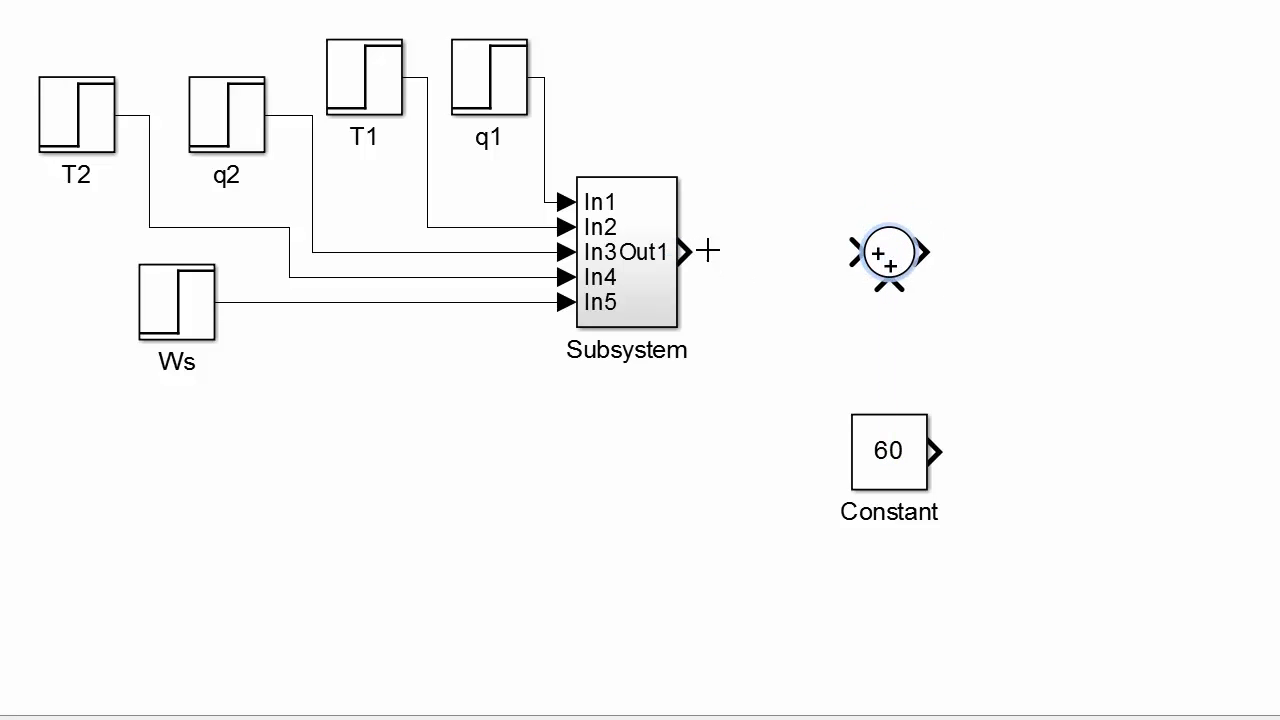
{"action": "left_click_drag", "start_coordinate": [702, 252], "coordinate": [860, 249]}
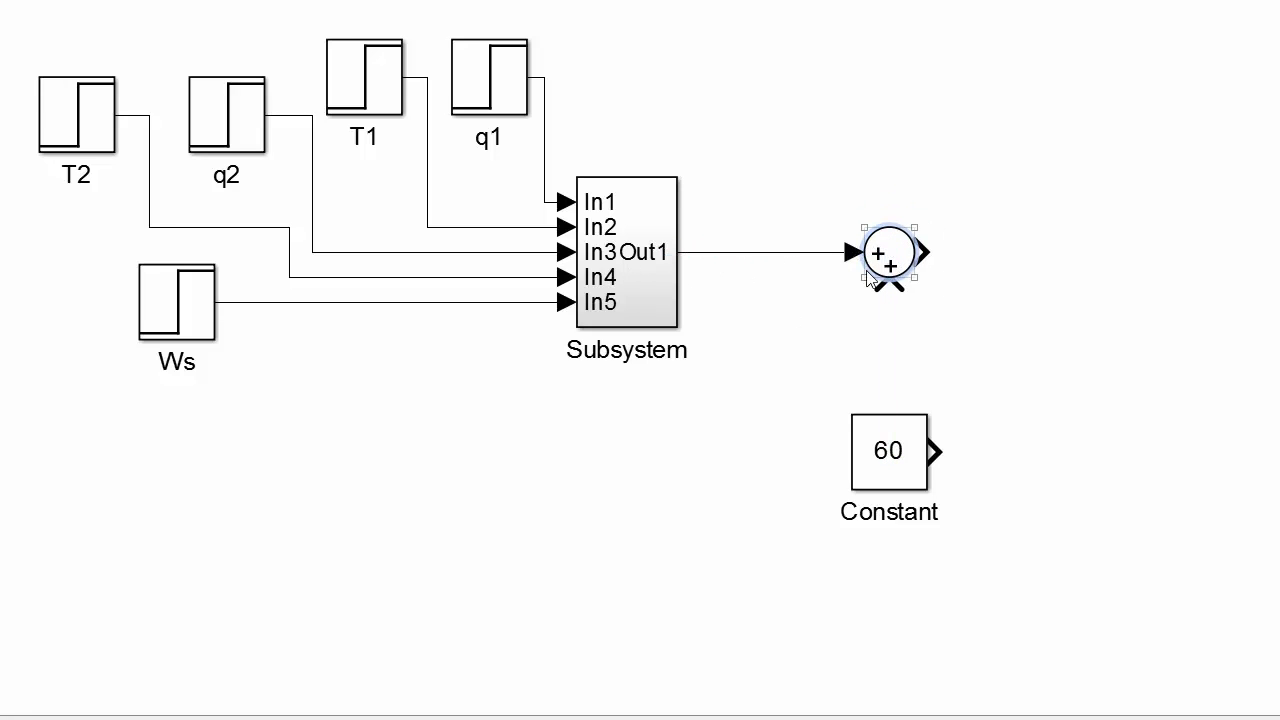
Rotate the Constant block counterclockwise and connect its output to the lower input of the Sum block.
{"action": "right_click", "coordinate": [875, 440]}
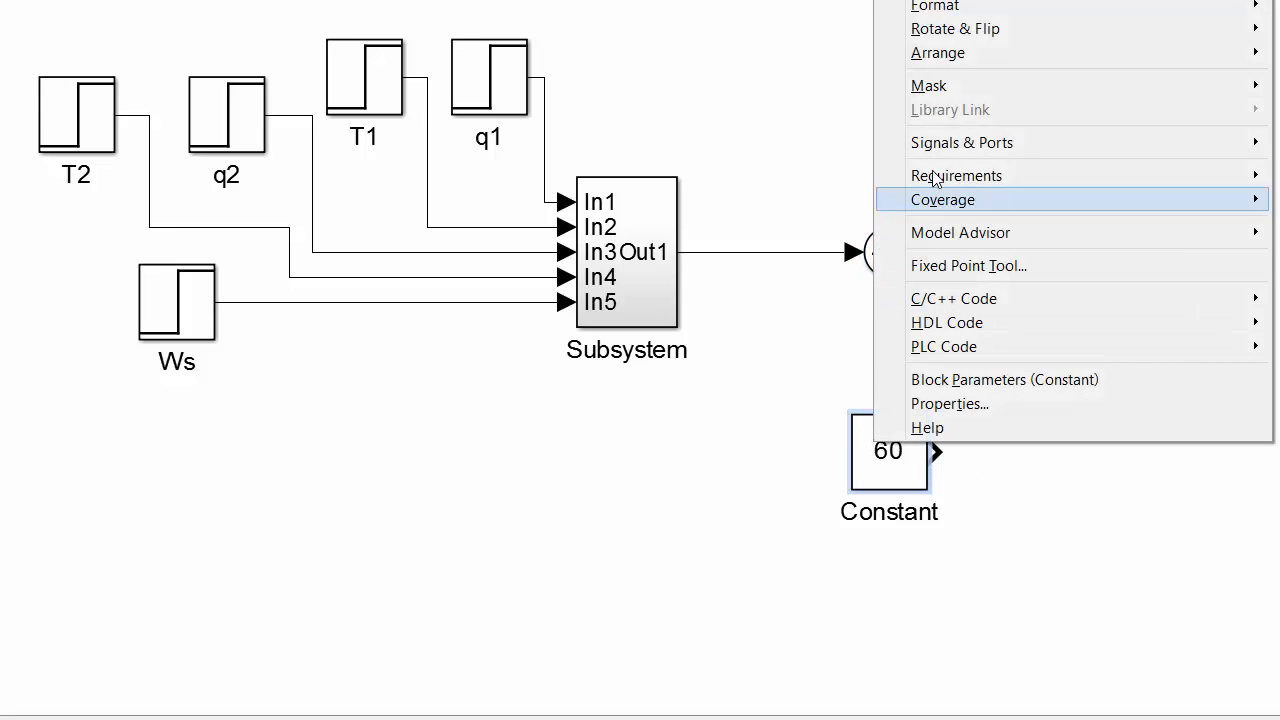
{"action": "mouse_move", "coordinate": [941, 150]}
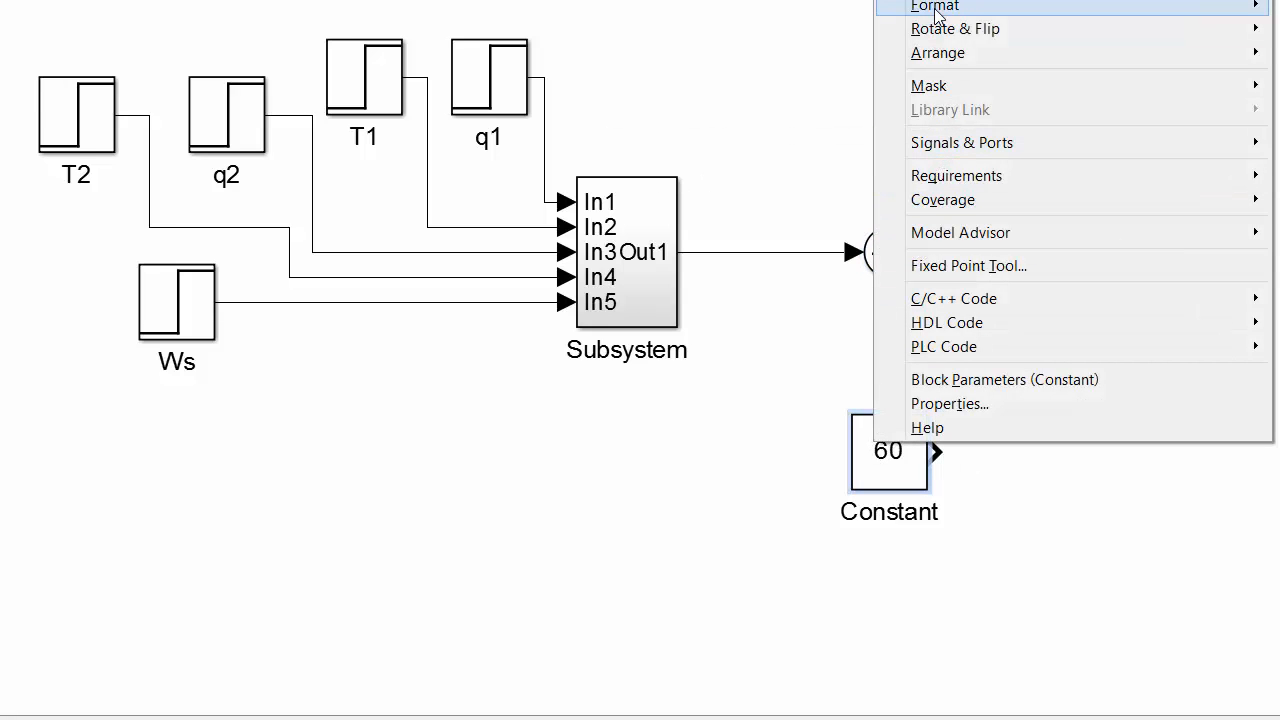
{"action": "mouse_move", "coordinate": [941, 30]}
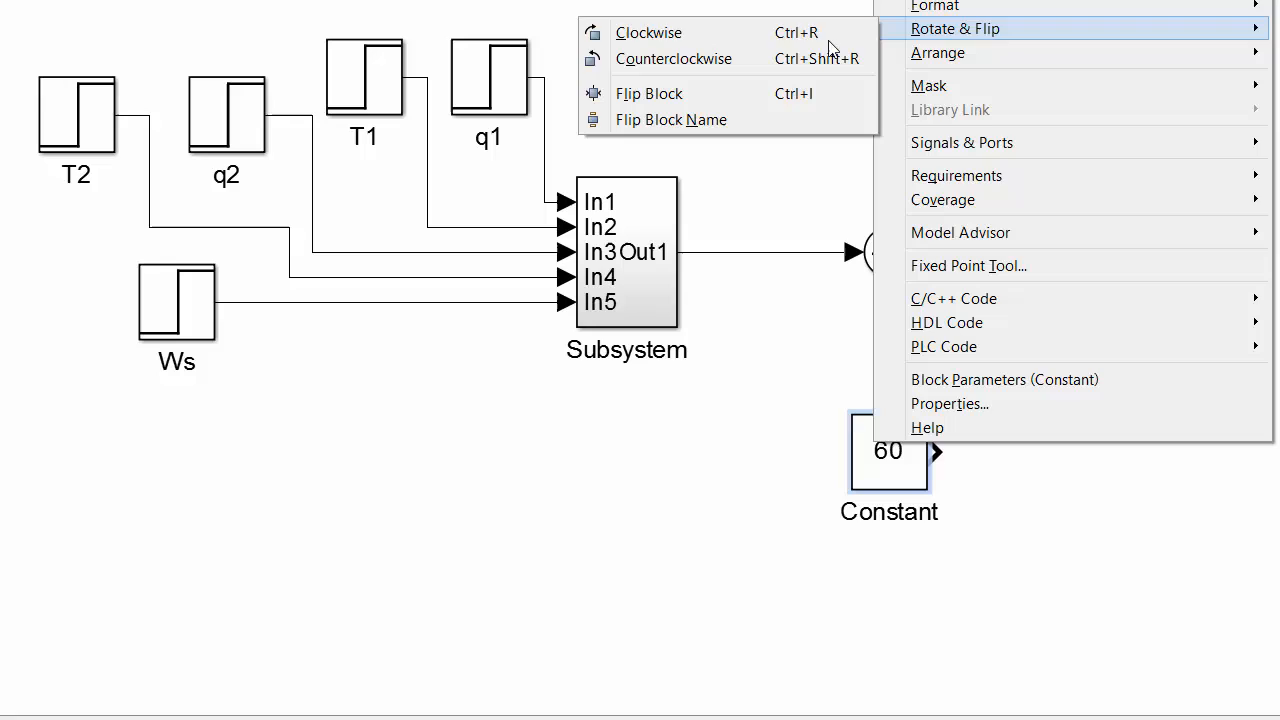
{"action": "left_click", "coordinate": [768, 66]}
{"action": "left_click", "coordinate": [925, 355]}
{"action": "left_click_drag", "start_coordinate": [889, 406], "coordinate": [889, 280]}
Set the Sum block's list of signs to |+- so that the constant is subtracted.
{"action": "double_click", "coordinate": [886, 252]}
{"action": "double_click", "coordinate": [1036, 312]}
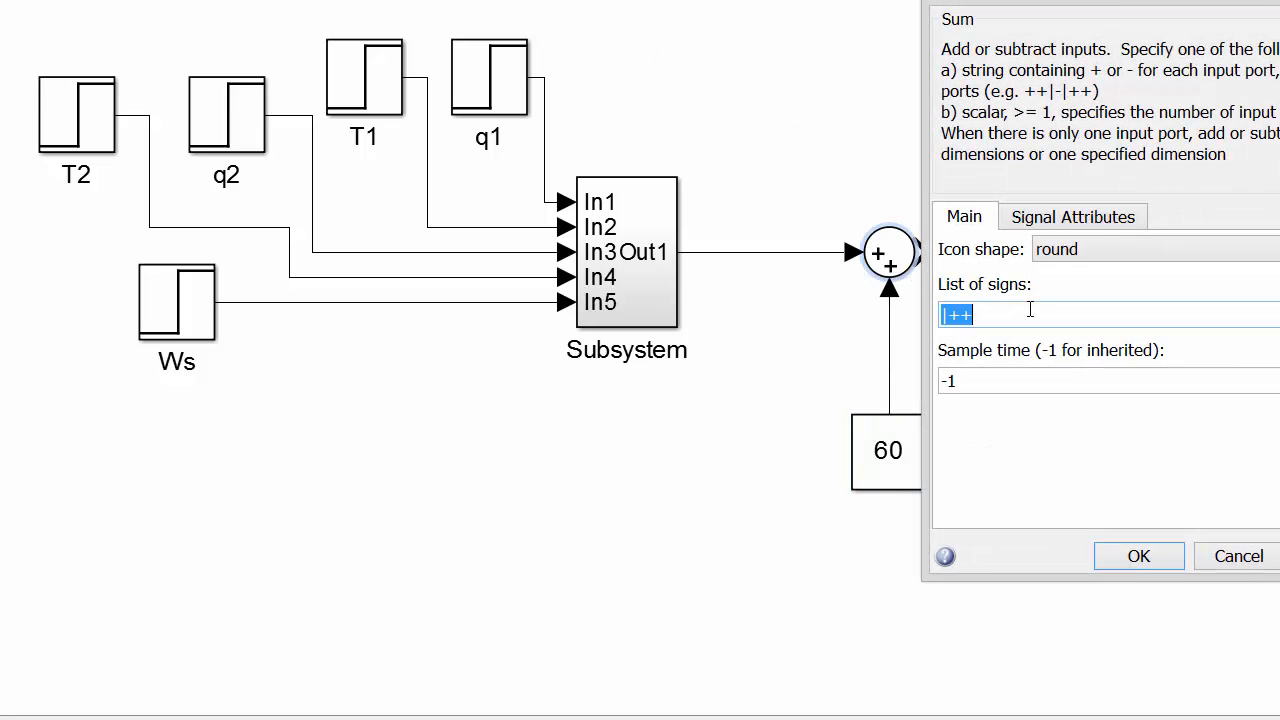
{"action": "left_click", "coordinate": [1042, 315]}
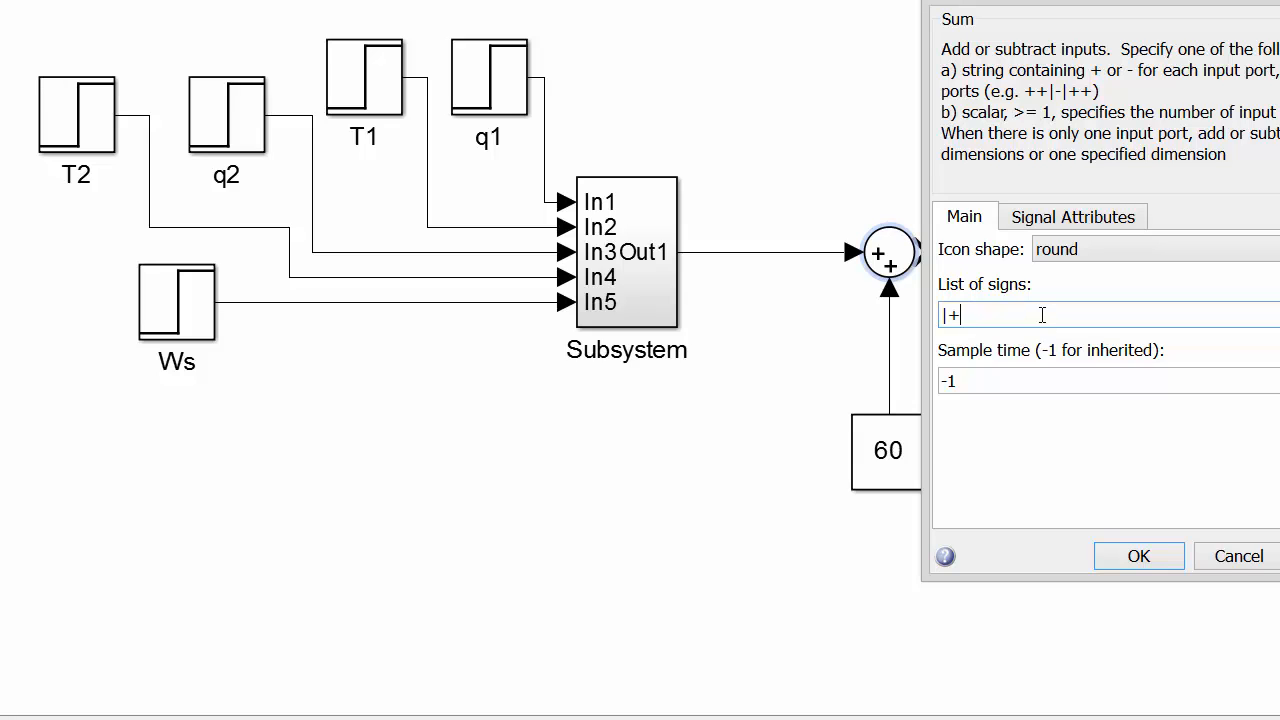
{"action": "type", "text": "-"}
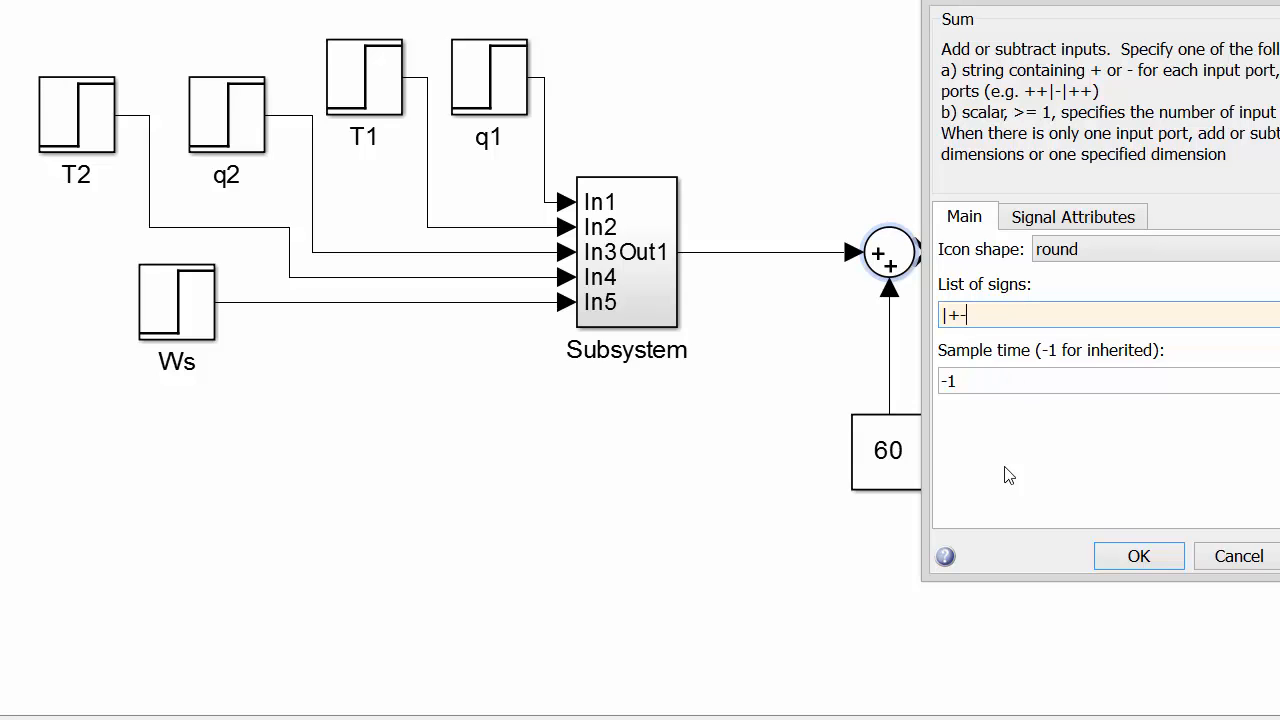
{"action": "left_click", "coordinate": [1139, 556]}
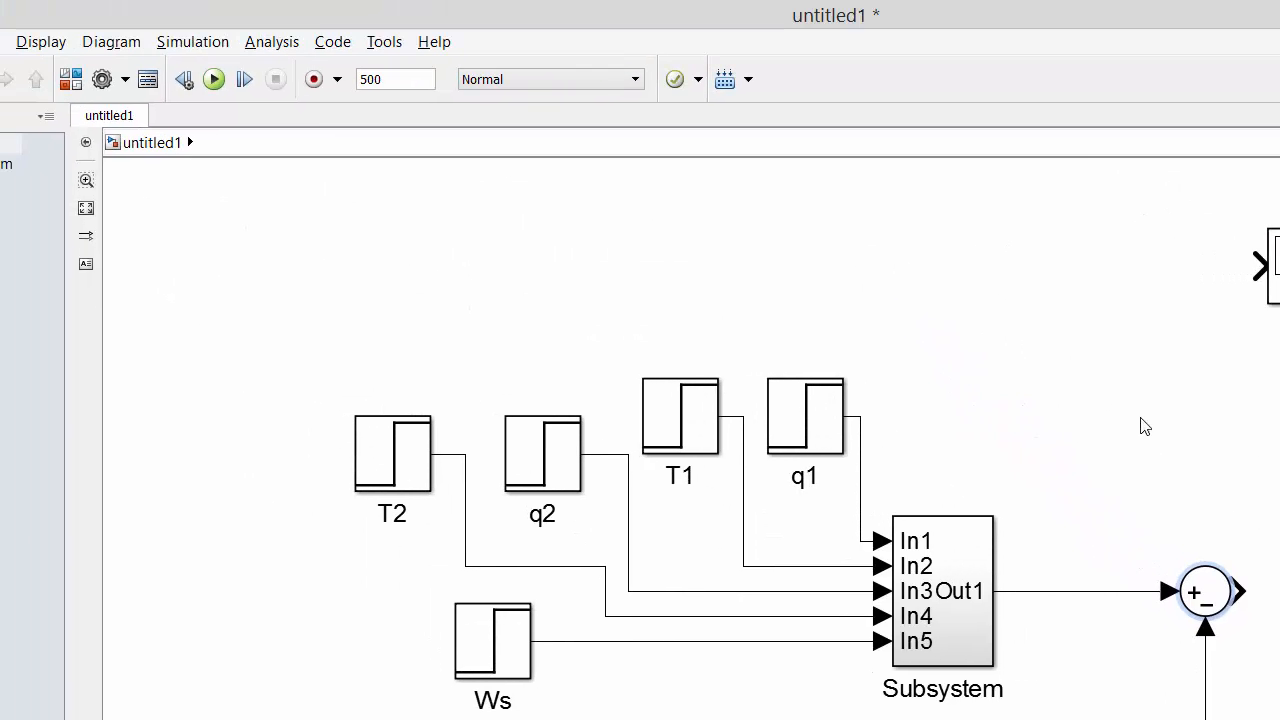
{"action": "left_click", "coordinate": [1089, 393]}
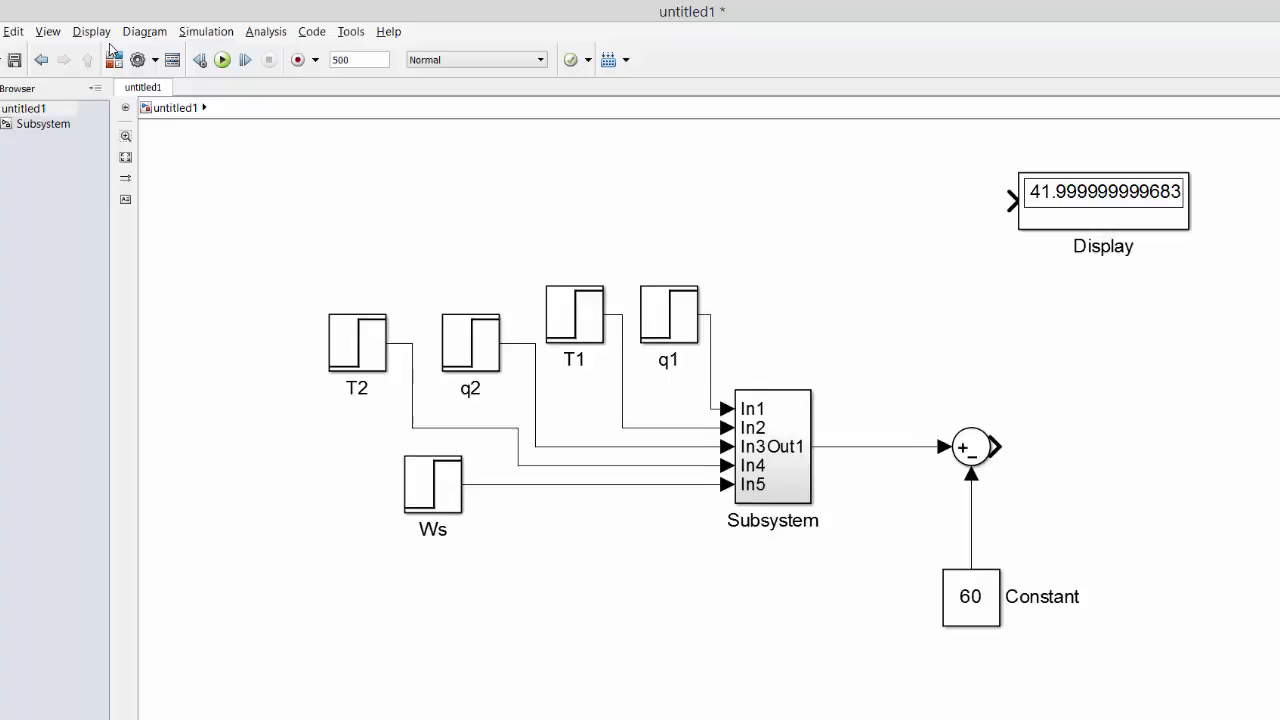
Search the library for "transfer", add a Transfer Fcn block close beside the Sum block, and connect the Sum output to it.
{"action": "left_click", "coordinate": [114, 59]}
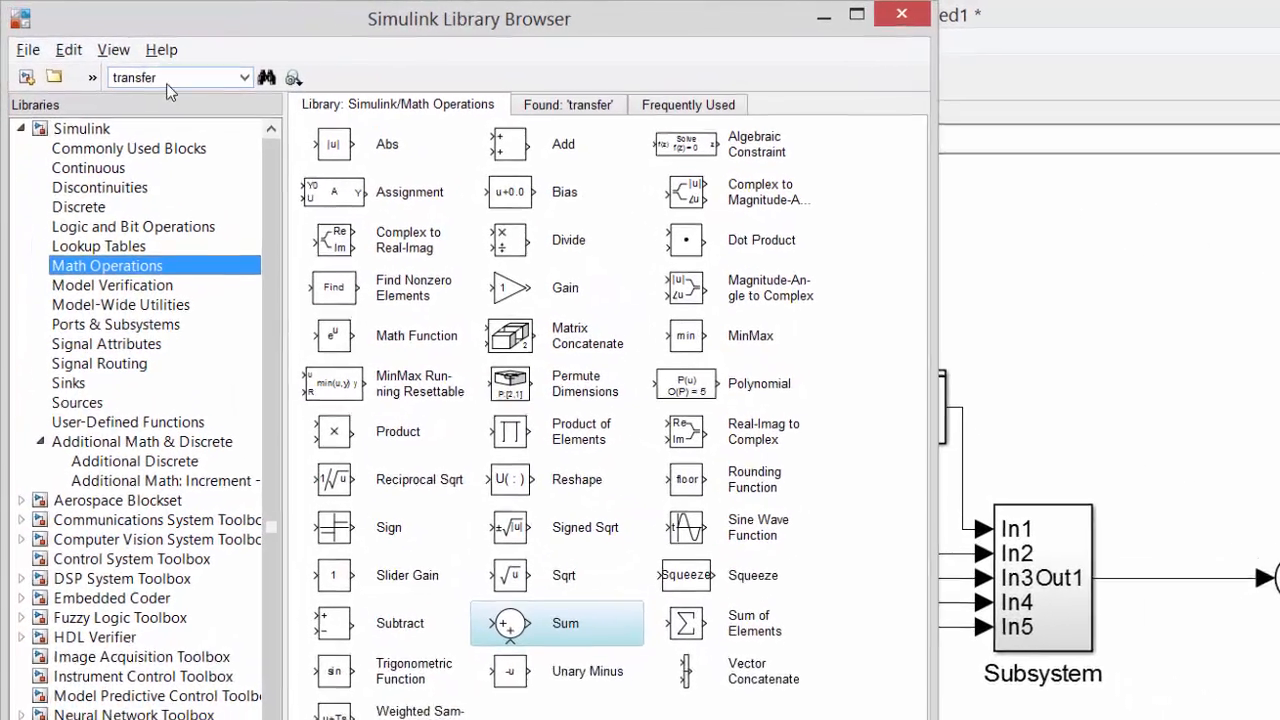
{"action": "left_click", "coordinate": [99, 58]}
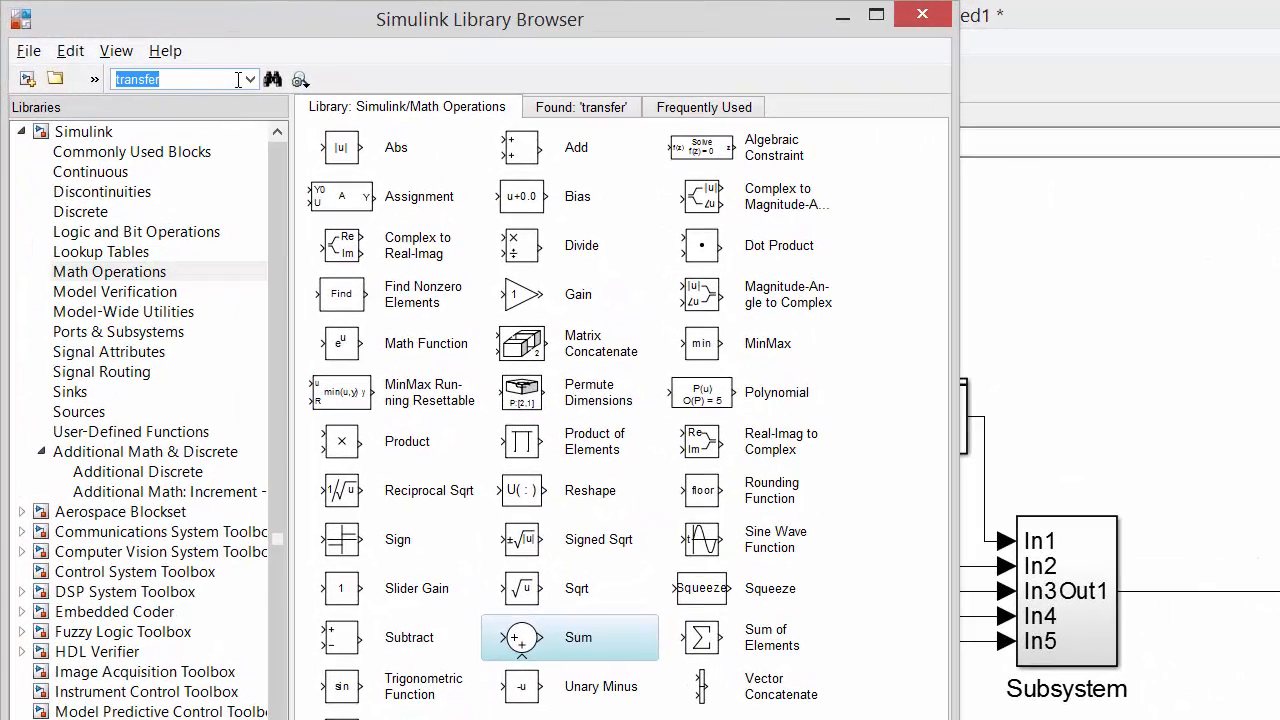
{"action": "key", "text": "Return"}
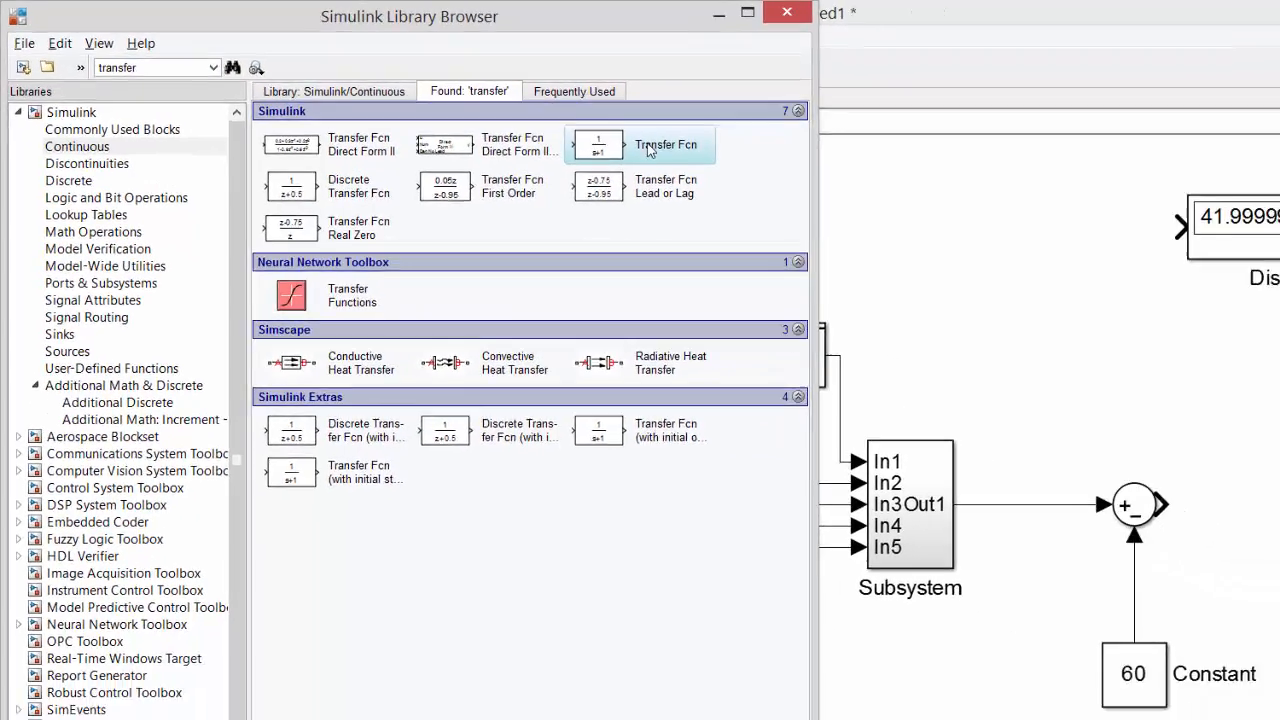
{"action": "left_click_drag", "start_coordinate": [648, 149], "coordinate": [1279, 490]}
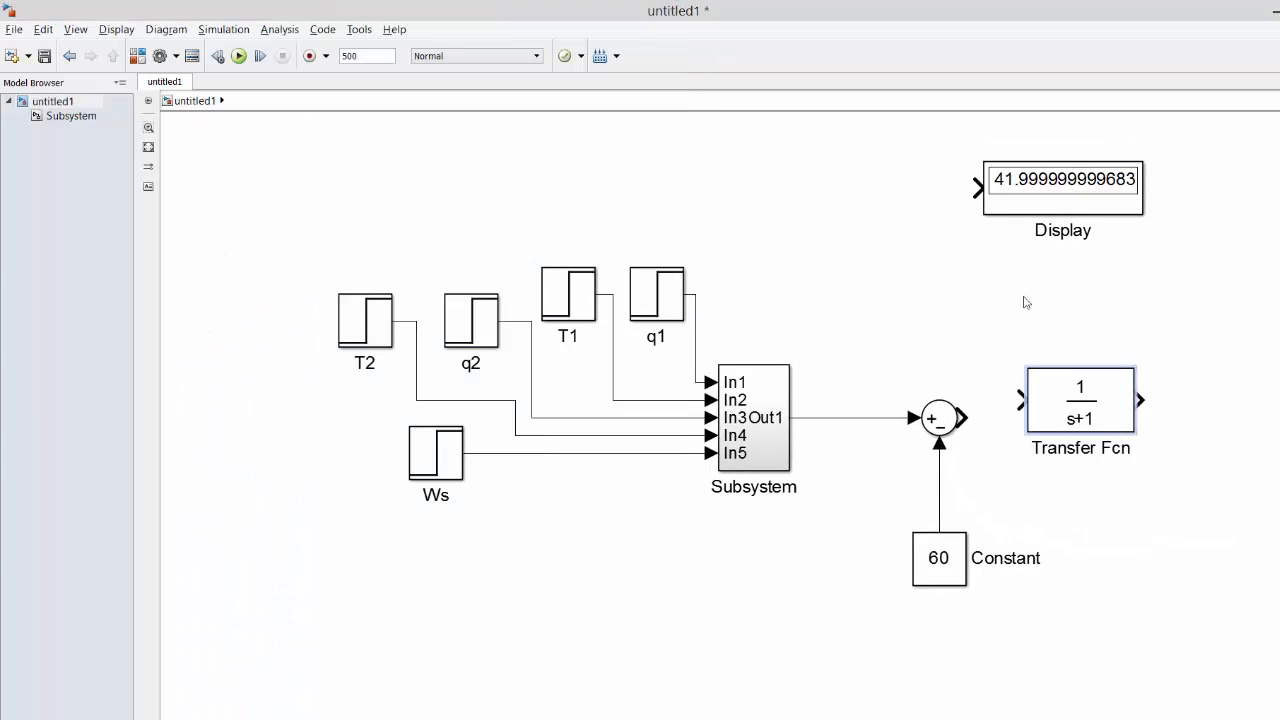
{"action": "left_click_drag", "start_coordinate": [1086, 392], "coordinate": [1095, 410]}
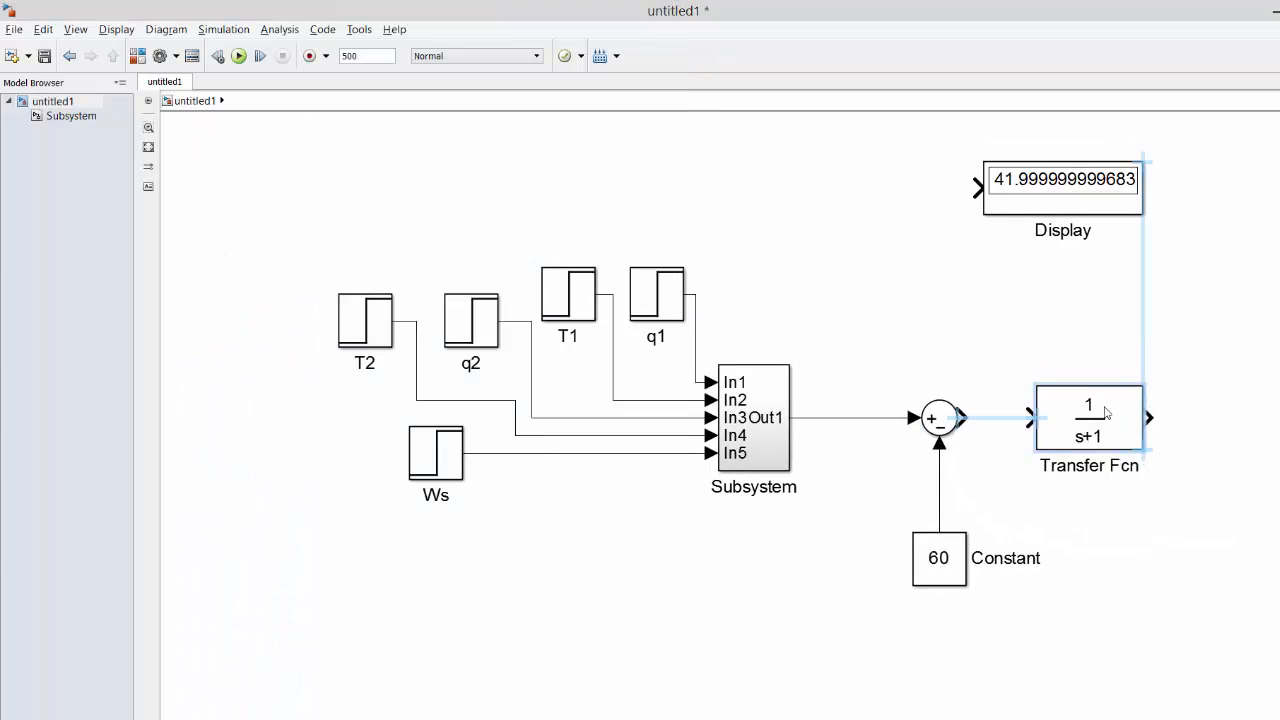
{"action": "left_click", "coordinate": [1023, 343]}
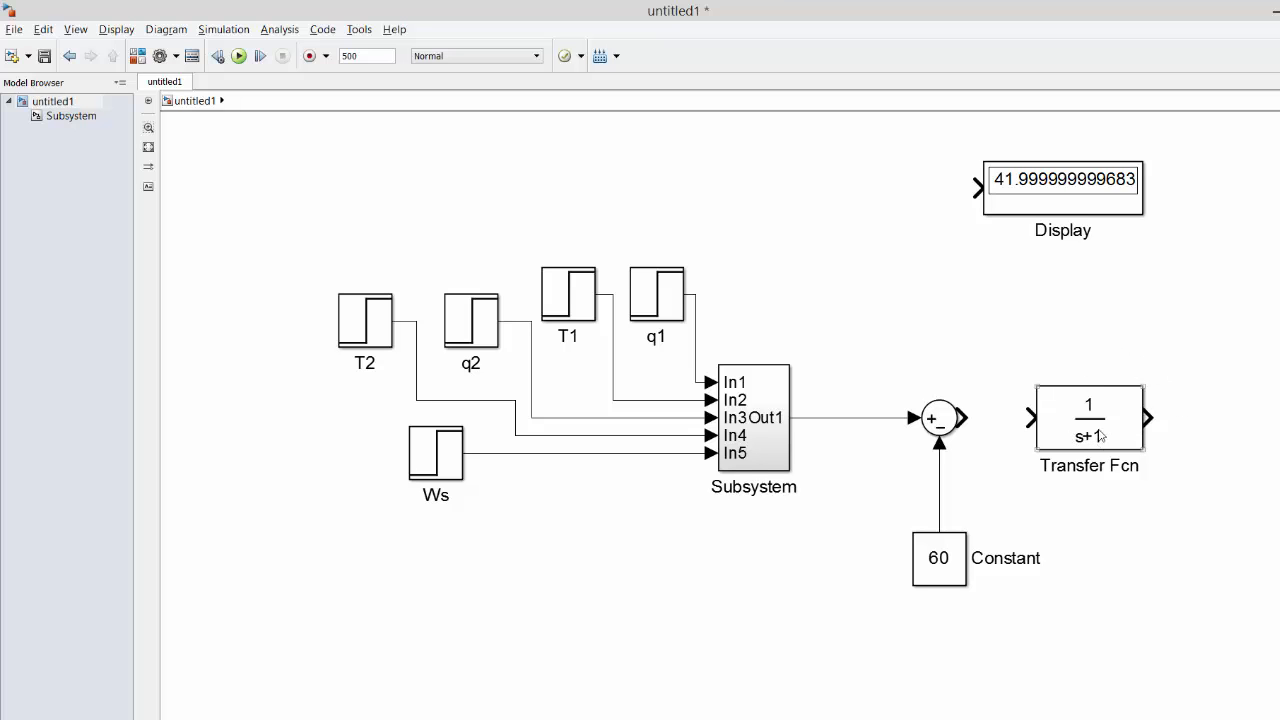
{"action": "left_click_drag", "start_coordinate": [963, 410], "coordinate": [1030, 418]}
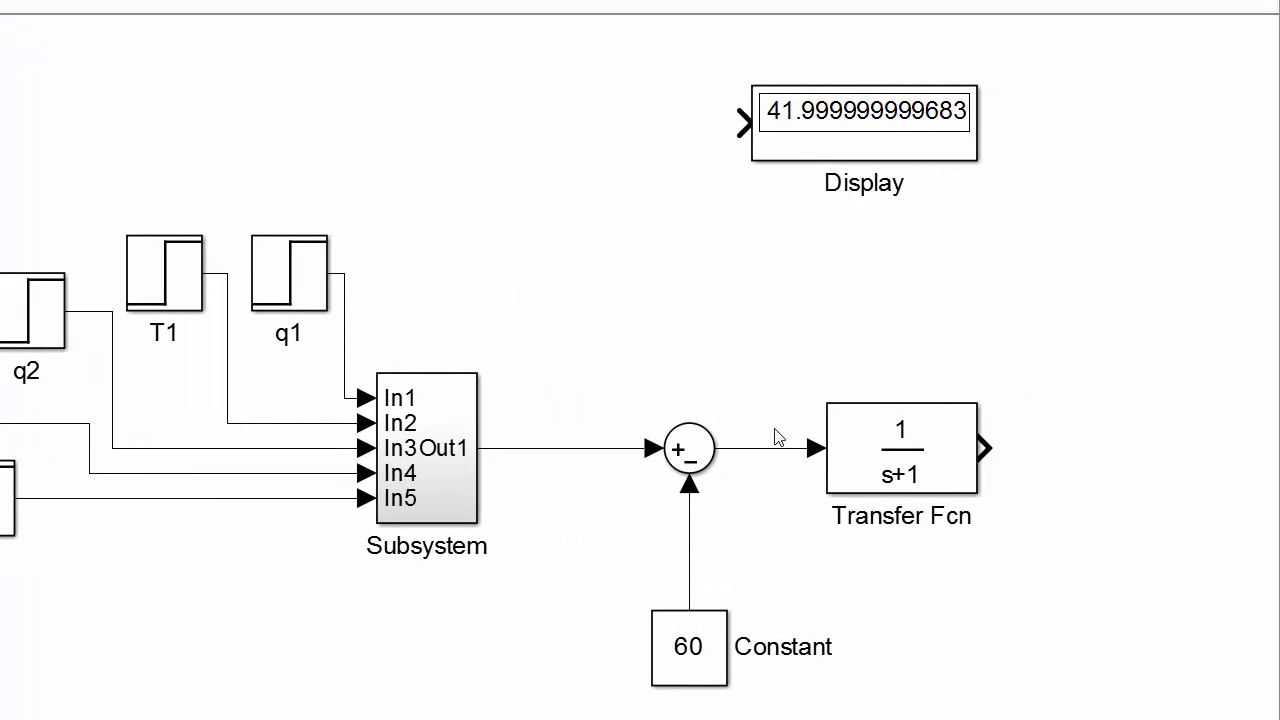
{"action": "left_click_drag", "start_coordinate": [890, 466], "coordinate": [852, 462]}
Enter [2.77778] as the numerator coefficients of the Transfer Fcn block.
{"action": "double_click", "coordinate": [852, 462]}
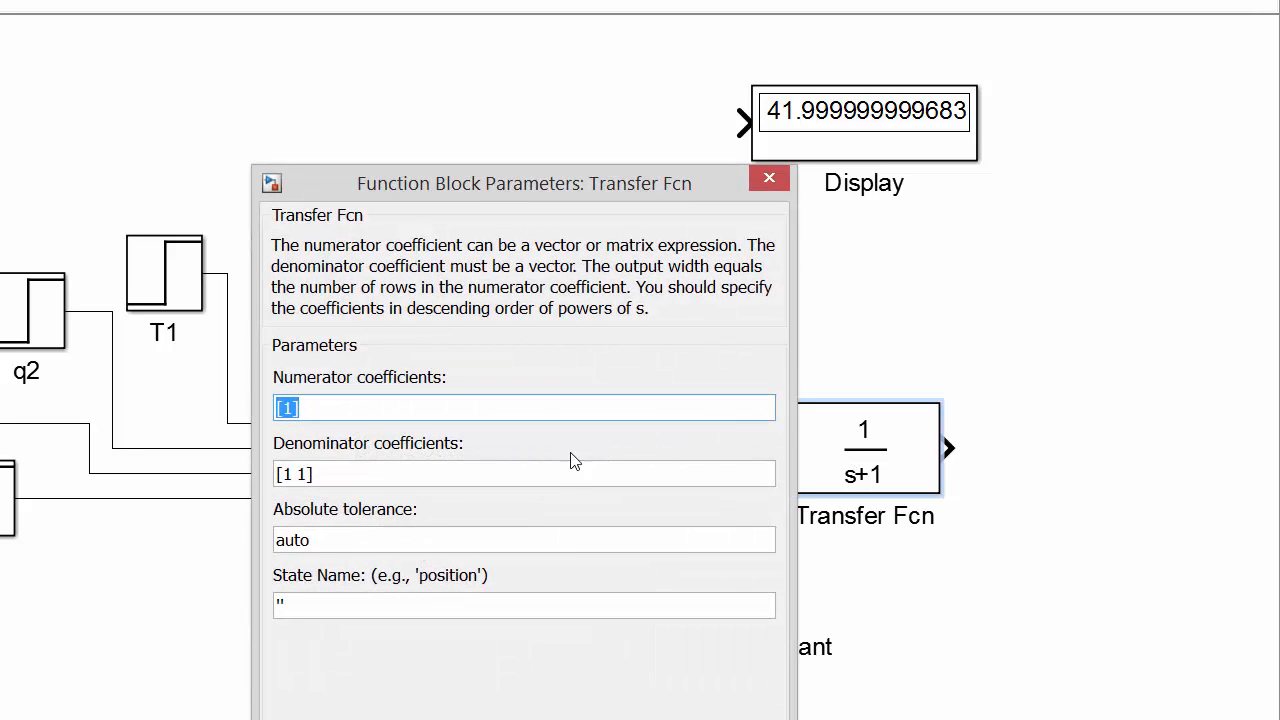
{"action": "left_click", "coordinate": [293, 412]}
{"action": "key", "text": "BackSpace"}
{"action": "type", "text": "1"}
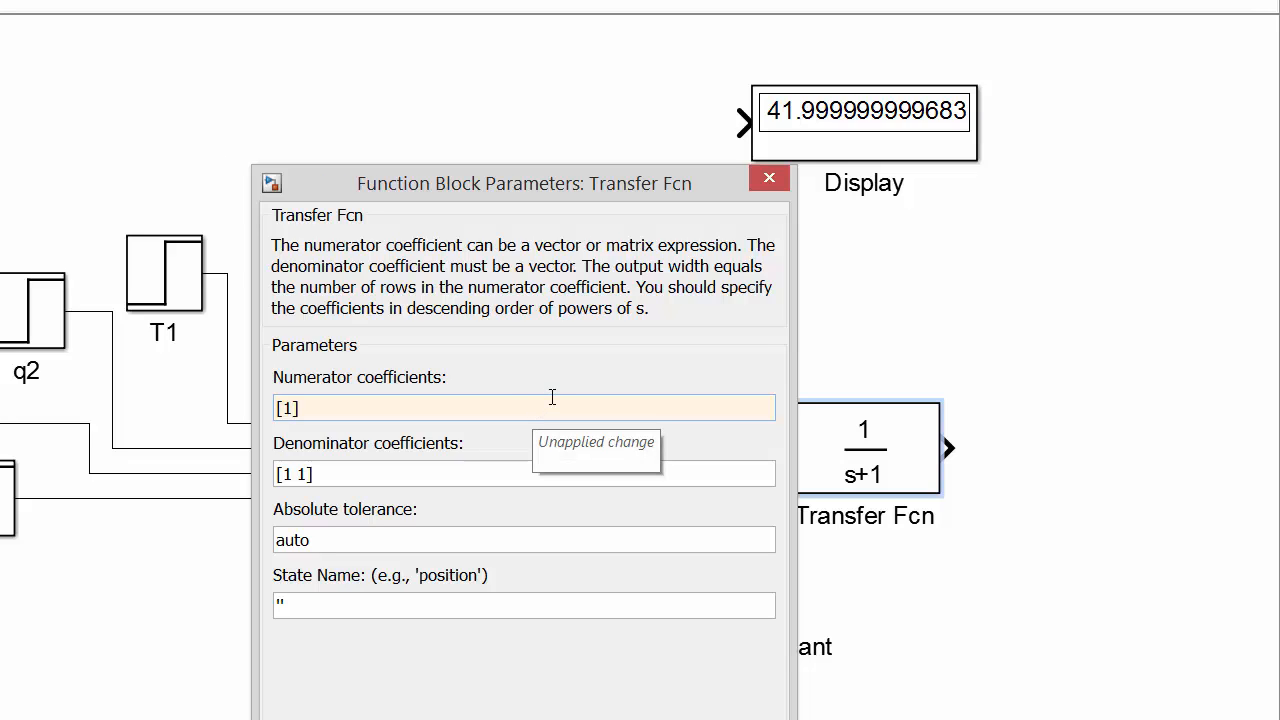
{"action": "key", "text": "BackSpace"}
{"action": "type", "text": "2.77778"}
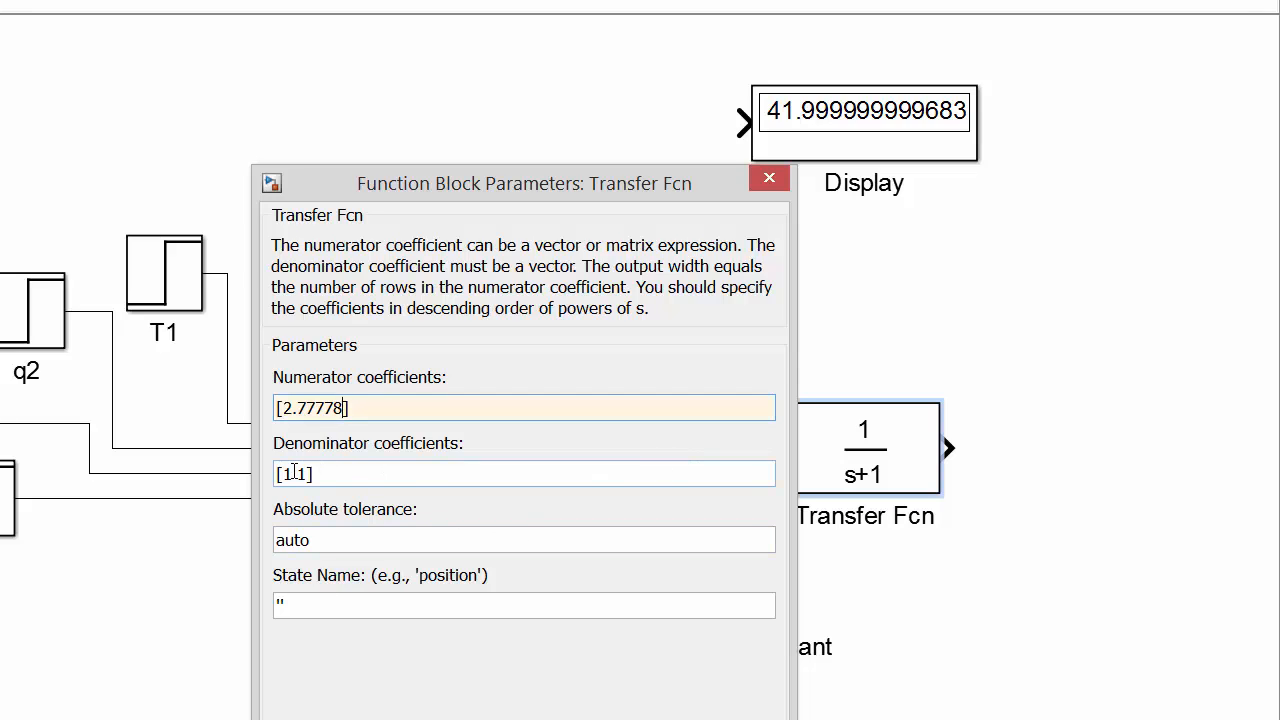
Set the Transfer Fcn block's denominator coefficients to [2 1] and apply the parameters.
{"action": "left_click_drag", "start_coordinate": [277, 474], "coordinate": [318, 479]}
{"action": "key", "text": "Left"}
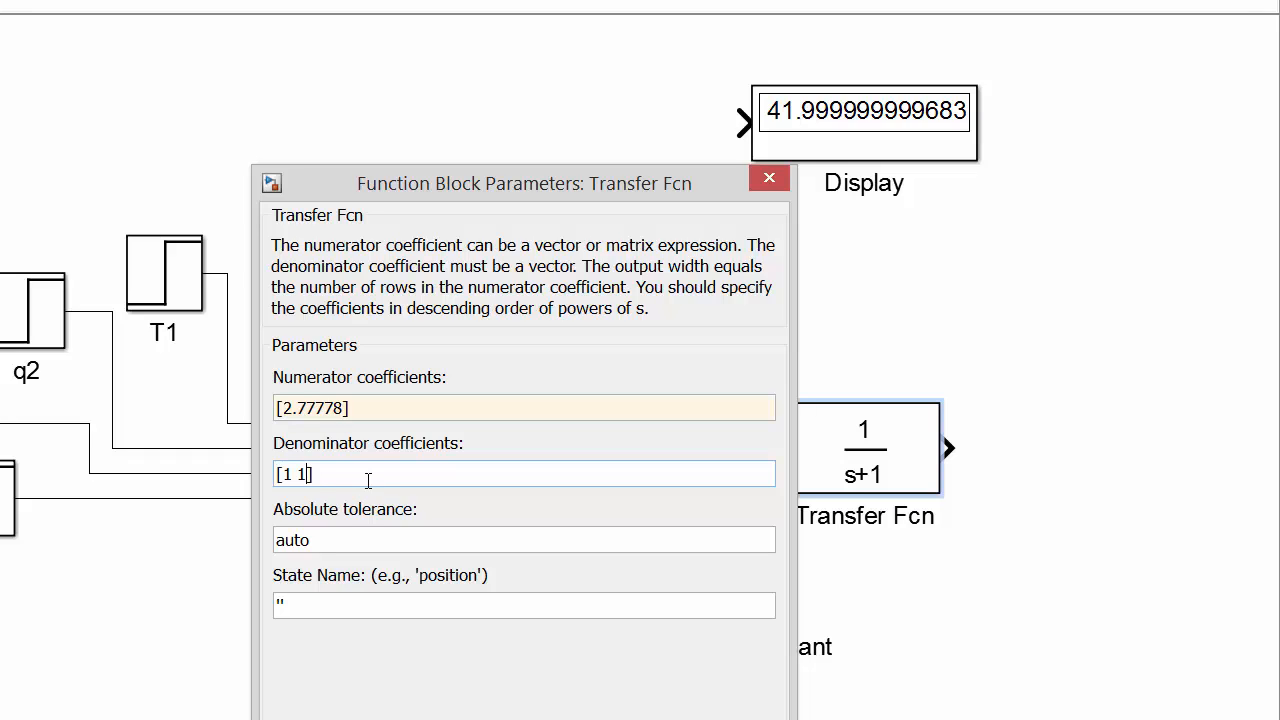
{"action": "key", "text": "Left"}
{"action": "key", "text": "Left"}
{"action": "key", "text": "BackSpace"}
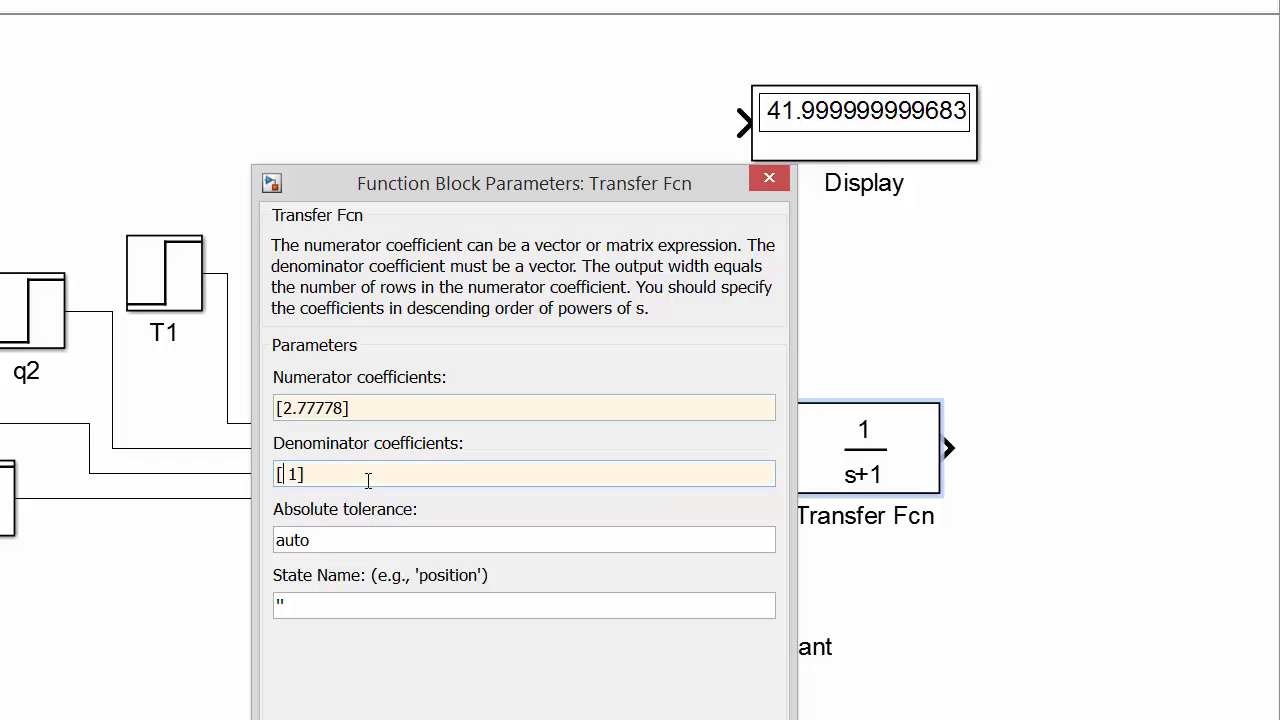
{"action": "type", "text": "2"}
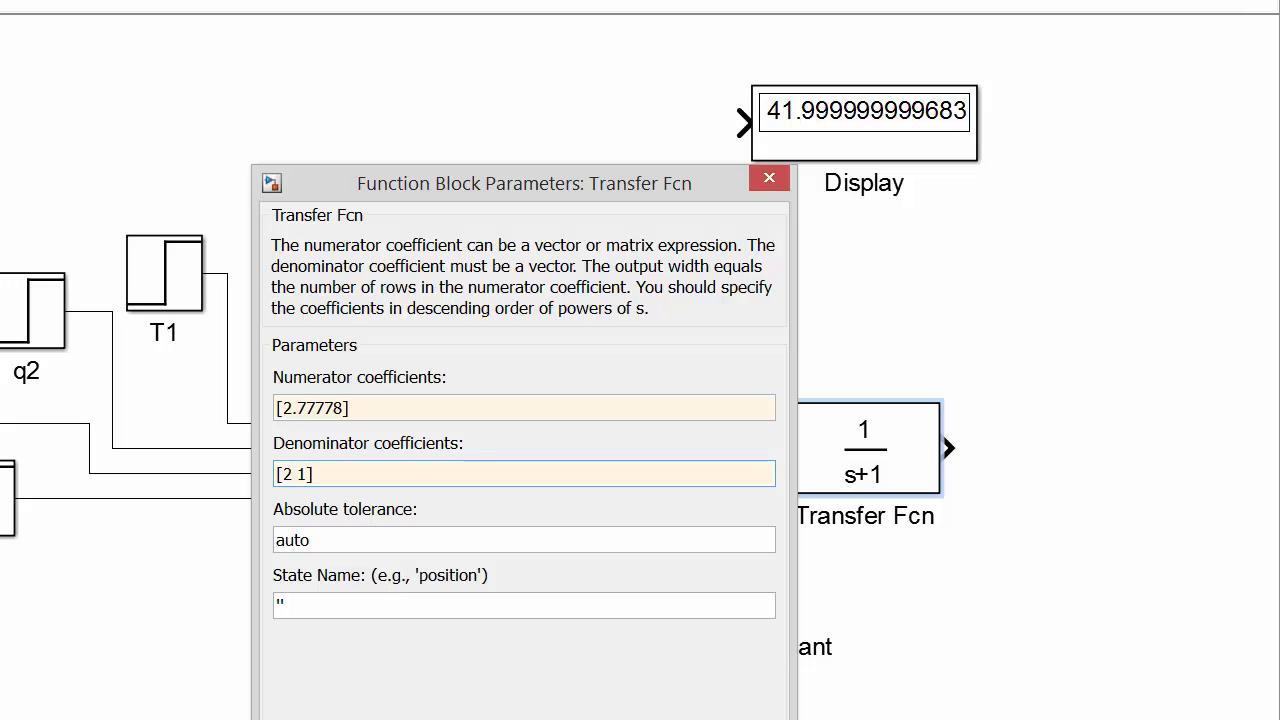
{"action": "left_click", "coordinate": [455, 718]}
{"action": "left_click", "coordinate": [1061, 551]}
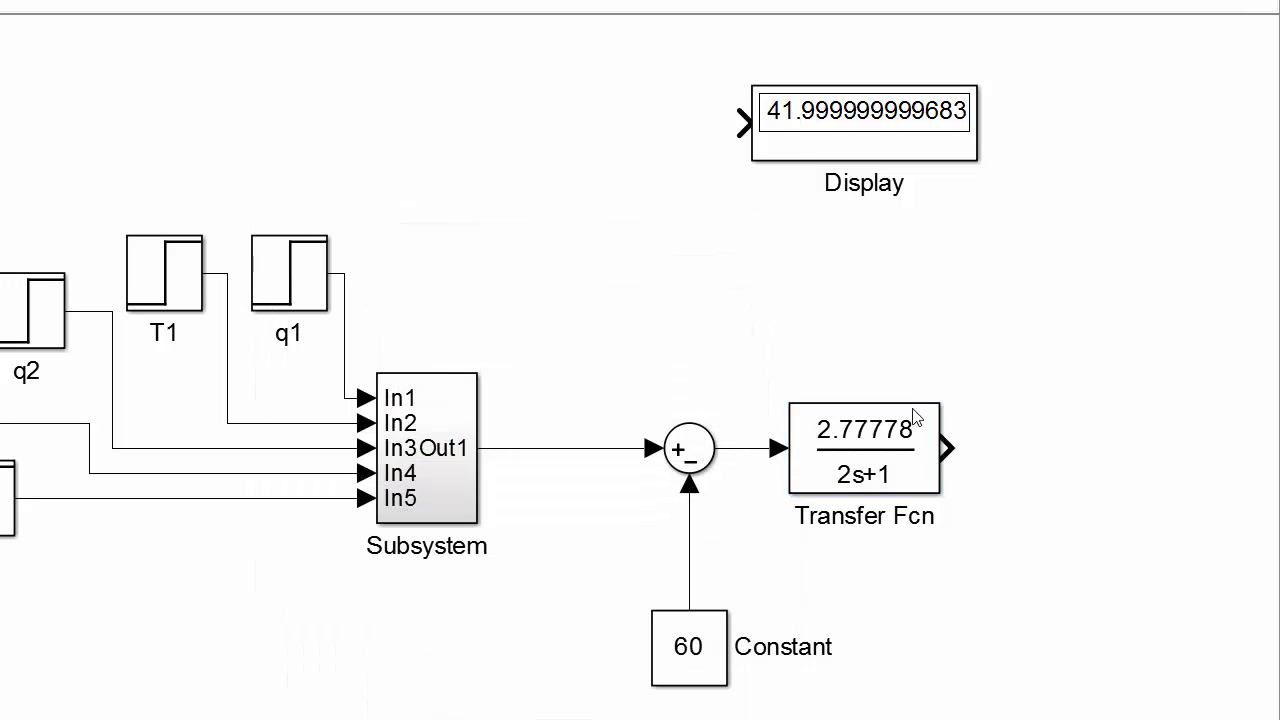
Connect the Display block to the signal line between the subsystem and the Sum block, and run the simulation.
{"action": "left_click_drag", "start_coordinate": [804, 294], "coordinate": [545, 262]}
{"action": "mouse_move", "coordinate": [434, 122]}
{"action": "left_mouse_down"}
{"action": "mouse_move", "coordinate": [434, 209]}
{"action": "mouse_move", "coordinate": [261, 272]}
{"action": "mouse_move", "coordinate": [204, 423]}
{"action": "left_mouse_up"}
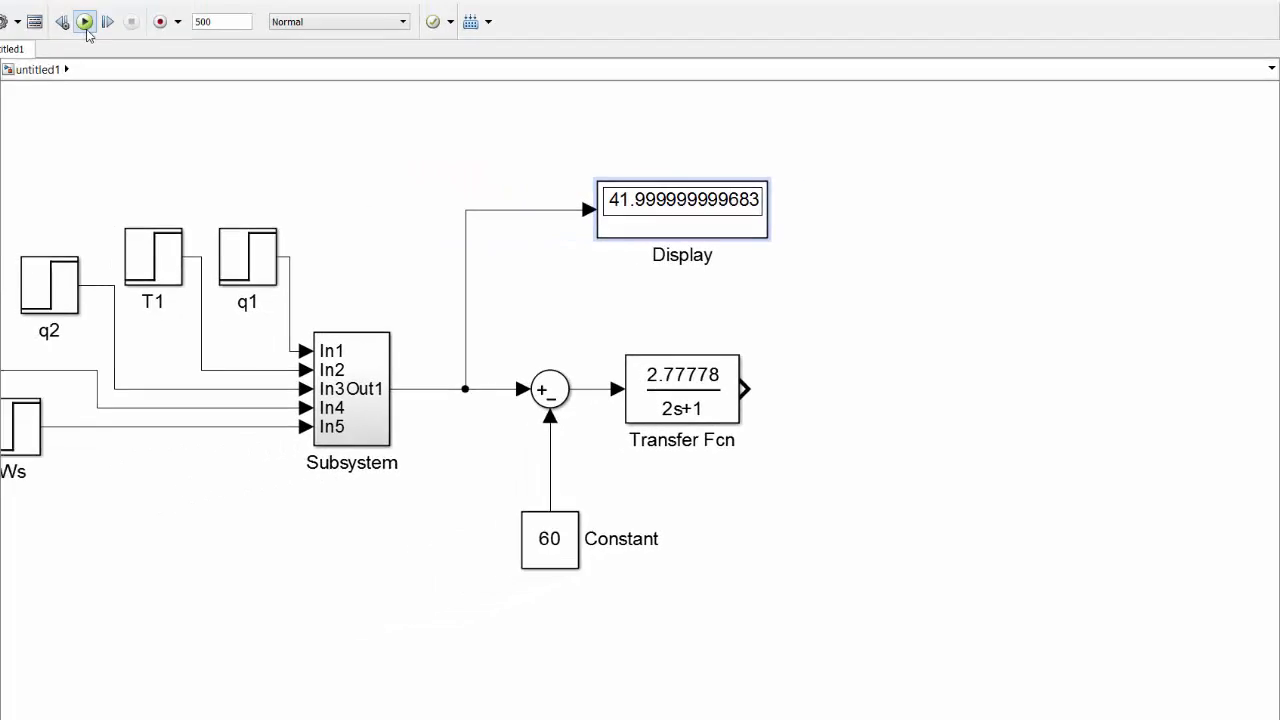
{"action": "left_click", "coordinate": [229, 56]}
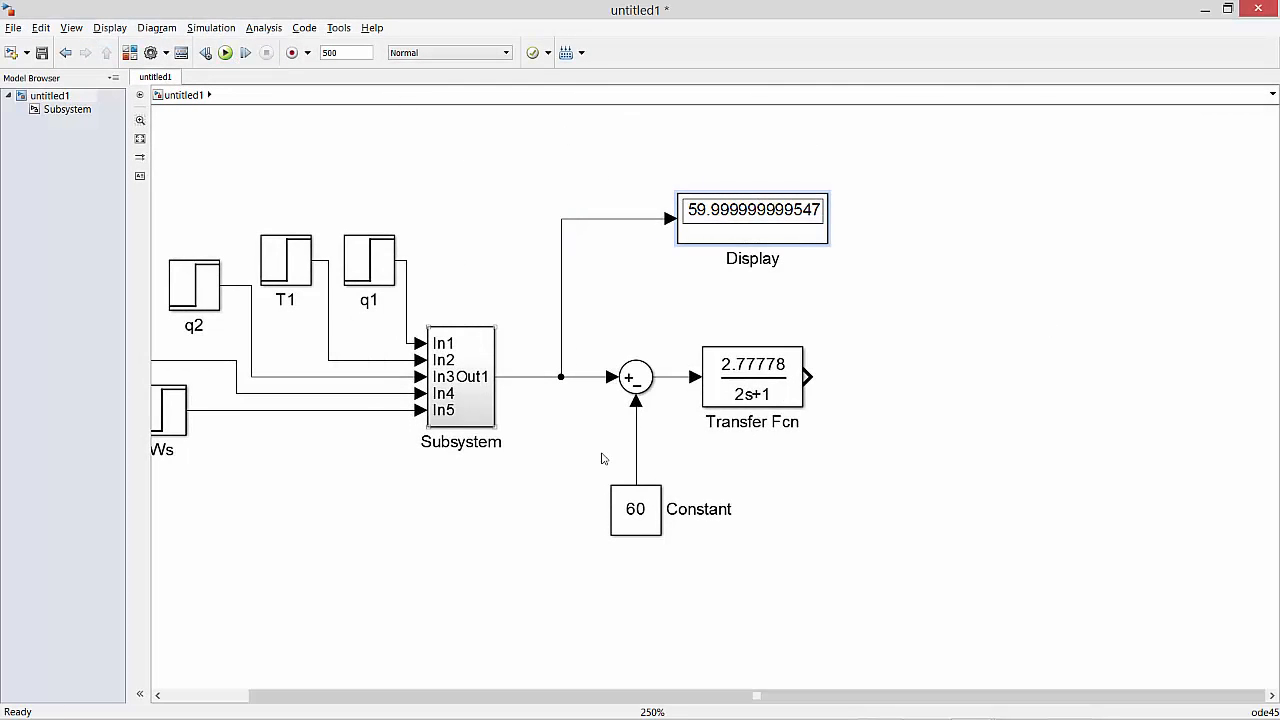
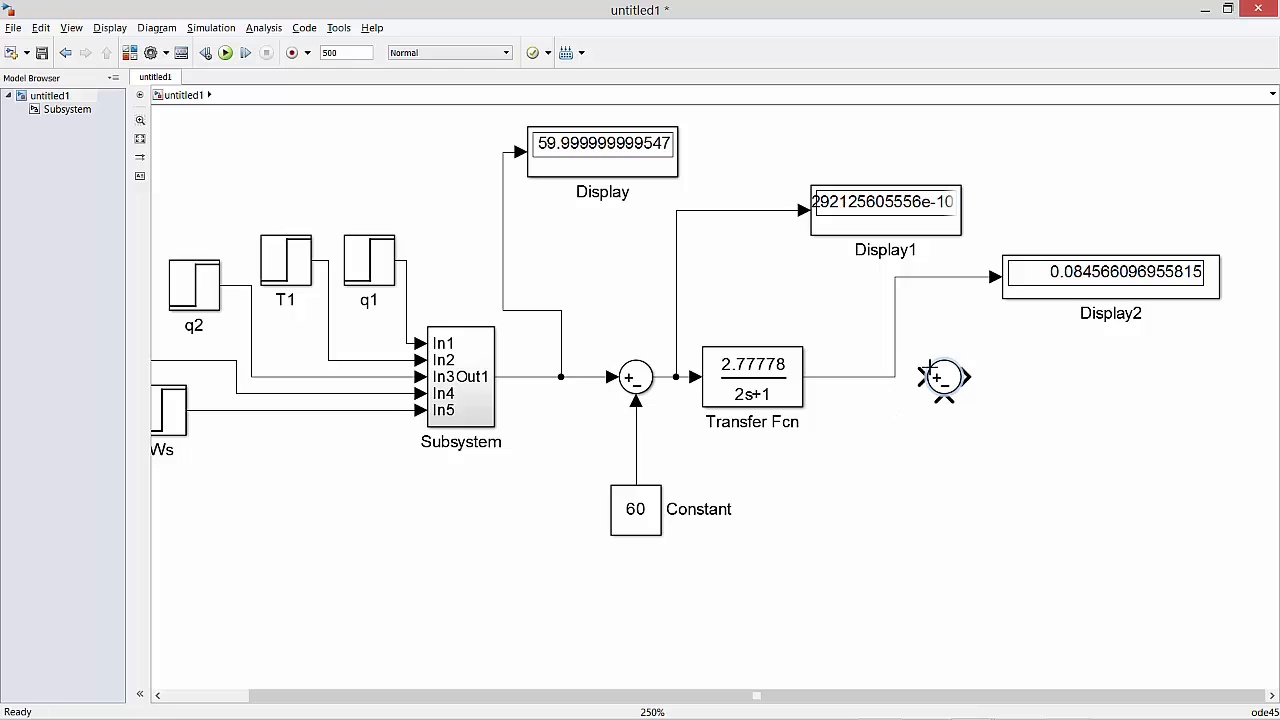
Connect the Transfer Fcn output to the second Sum block and set that block's list of signs to |++.
{"action": "left_click_drag", "start_coordinate": [924, 377], "coordinate": [868, 385]}
{"action": "double_click", "coordinate": [942, 375]}
{"action": "double_click", "coordinate": [658, 418]}
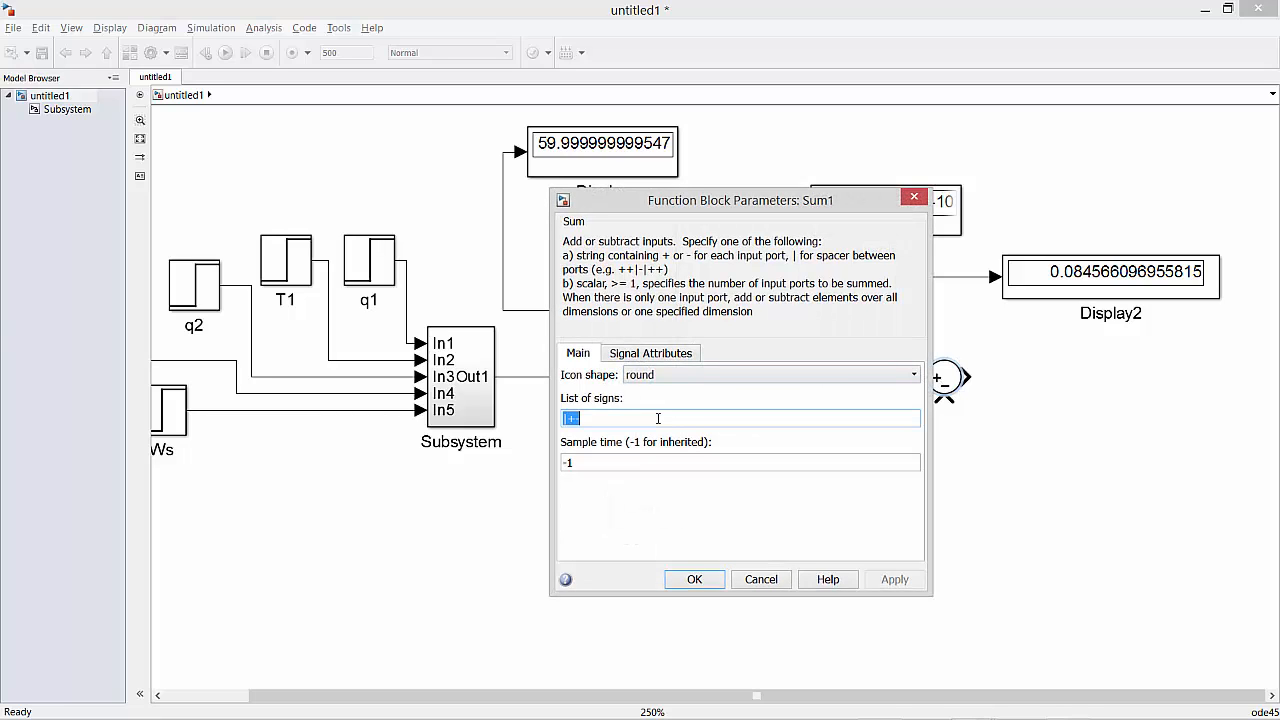
{"action": "left_click", "coordinate": [658, 419]}
{"action": "key", "text": "BackSpace"}
{"action": "type", "text": "+"}
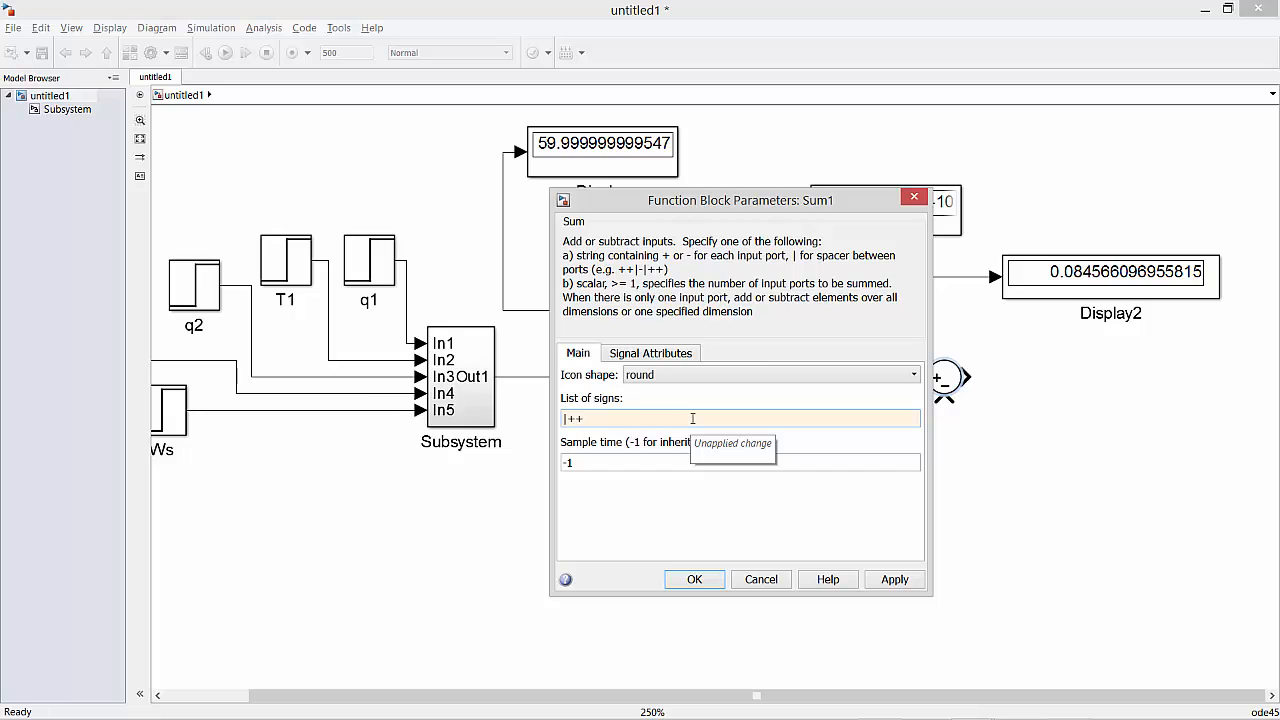
{"action": "left_click", "coordinate": [694, 579]}
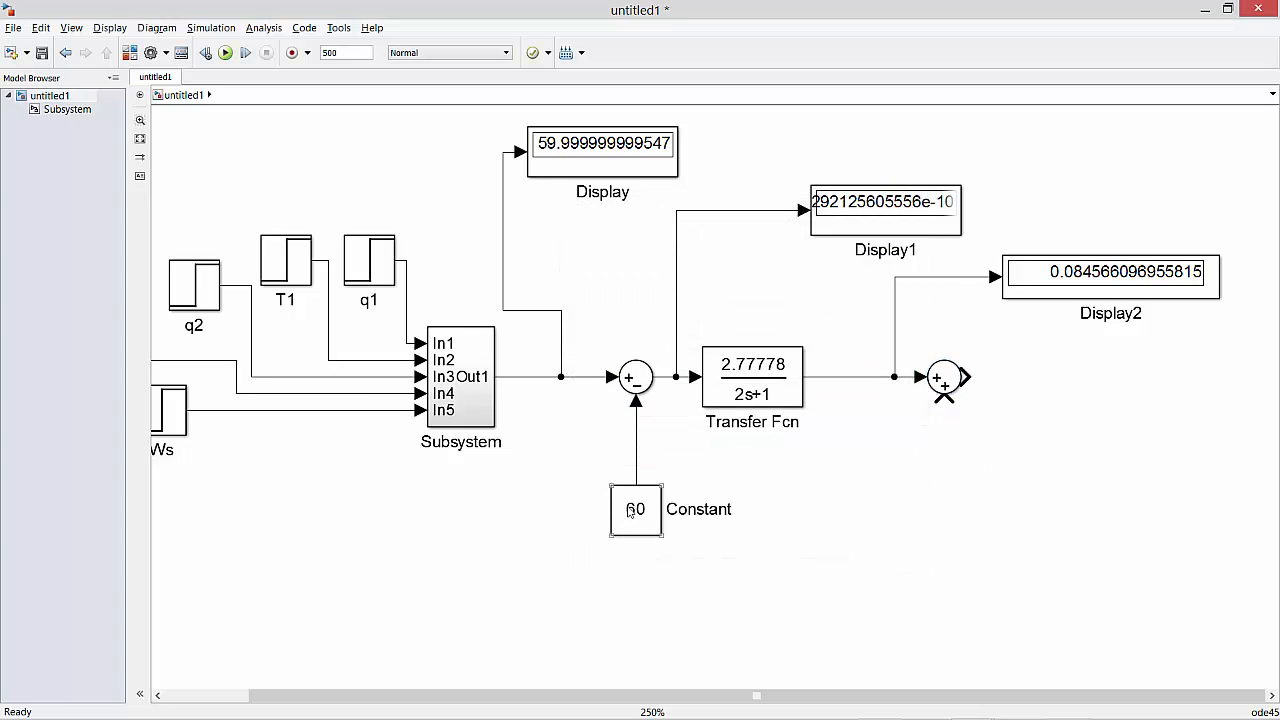
Copy the 60 Constant beneath the second Sum block, connected to its lower input, and set the copy's value to 50.
{"action": "mouse_move", "coordinate": [630, 512]}
{"action": "left_mouse_down"}
{"action": "mouse_move", "coordinate": [903, 500]}
{"action": "mouse_move", "coordinate": [937, 502]}
{"action": "mouse_move", "coordinate": [937, 518]}
{"action": "mouse_move", "coordinate": [926, 440]}
{"action": "mouse_move", "coordinate": [944, 398]}
{"action": "left_mouse_up"}
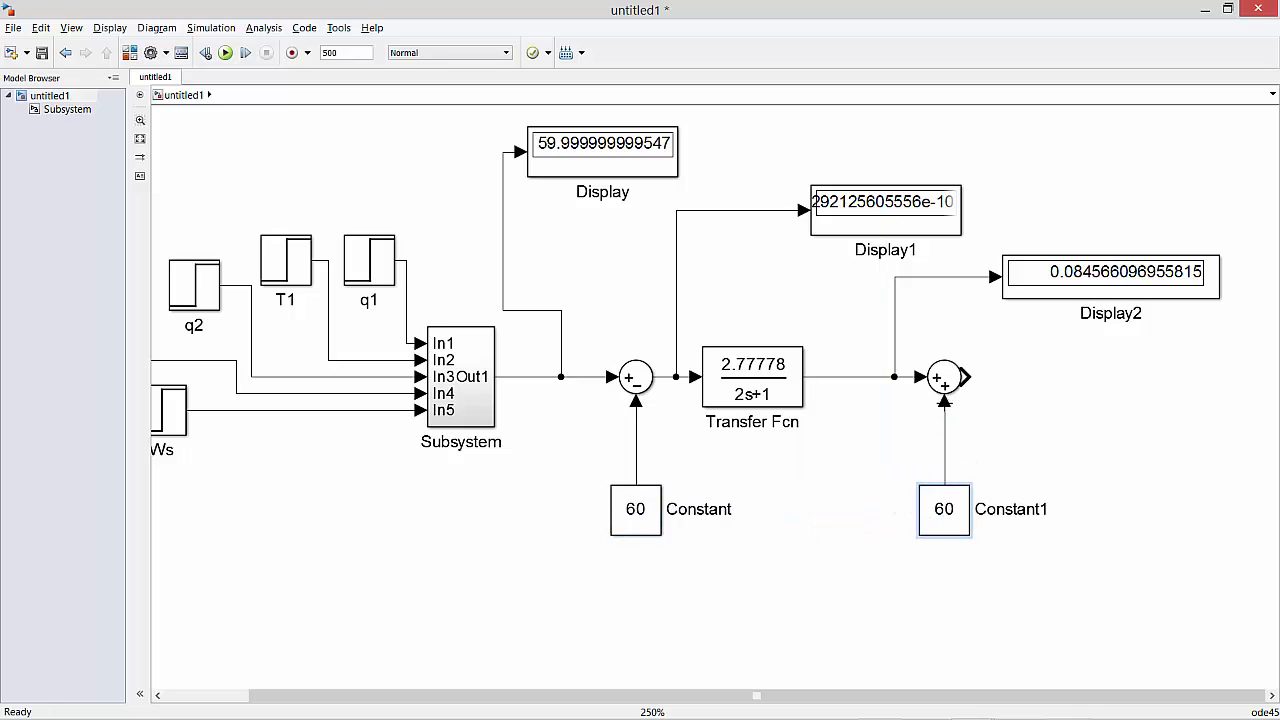
{"action": "left_click", "coordinate": [952, 515]}
{"action": "double_click", "coordinate": [947, 516]}
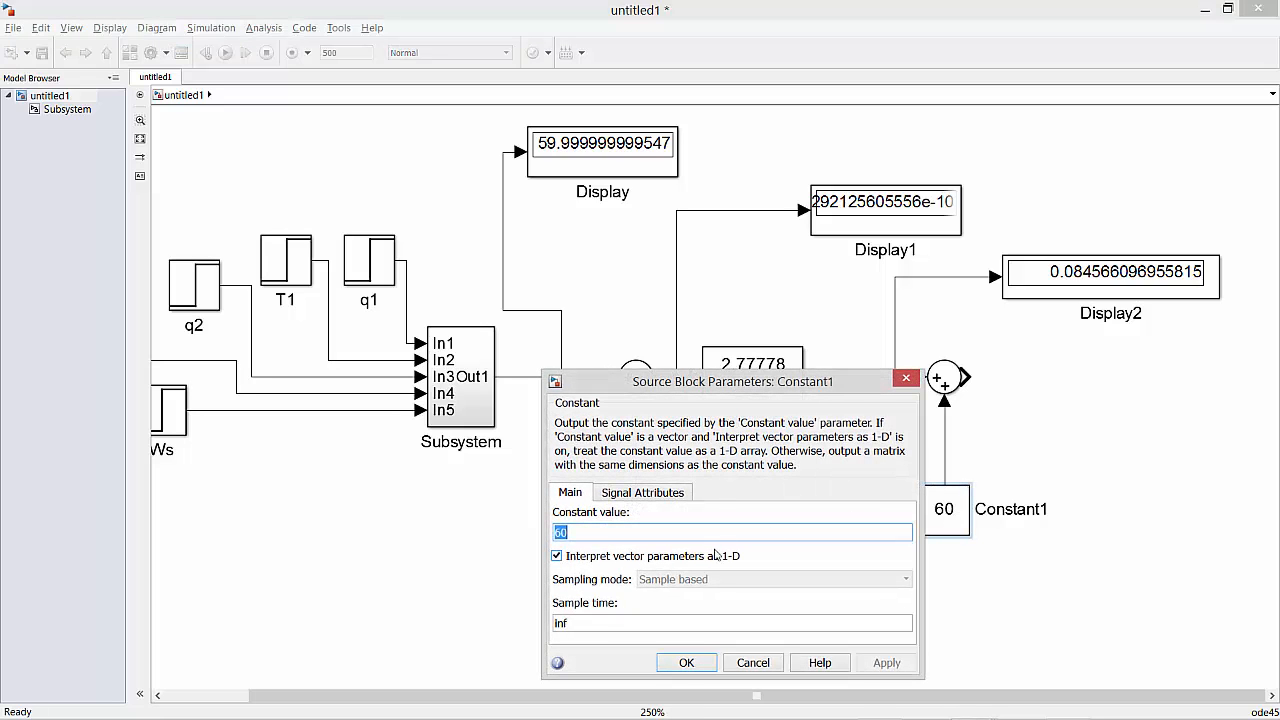
{"action": "type", "text": "50"}
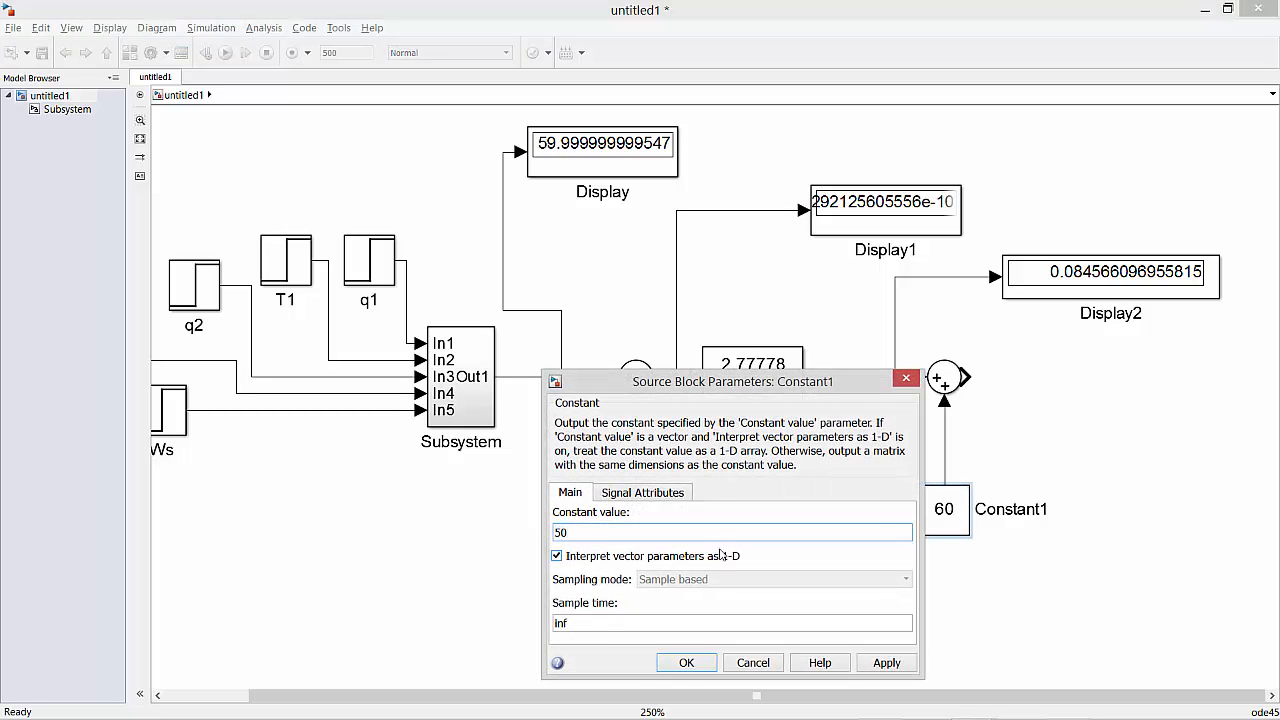
{"action": "key", "text": "Return"}
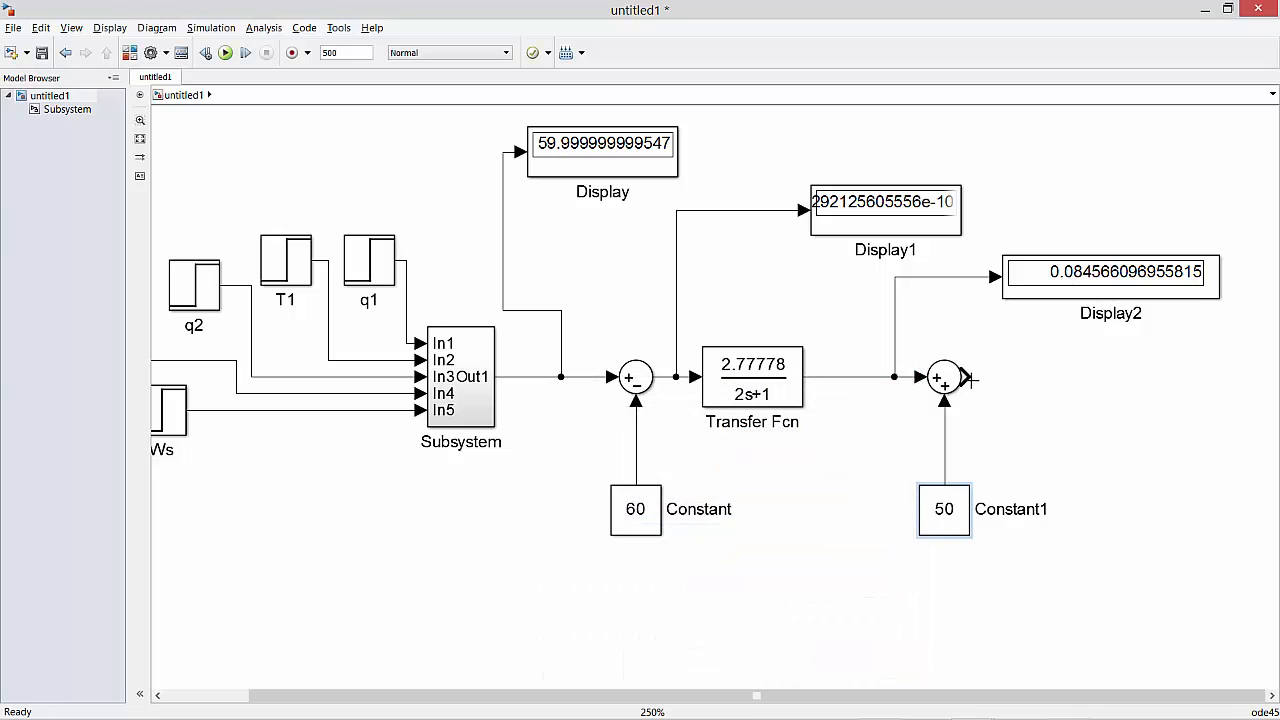
Duplicate the Display2 block beyond the second Sum block, connect the Sum output to the copy, and remove the loose line.
{"action": "left_click_drag", "start_coordinate": [968, 379], "coordinate": [1008, 376]}
{"action": "left_click_drag", "start_coordinate": [1078, 280], "coordinate": [1170, 432]}
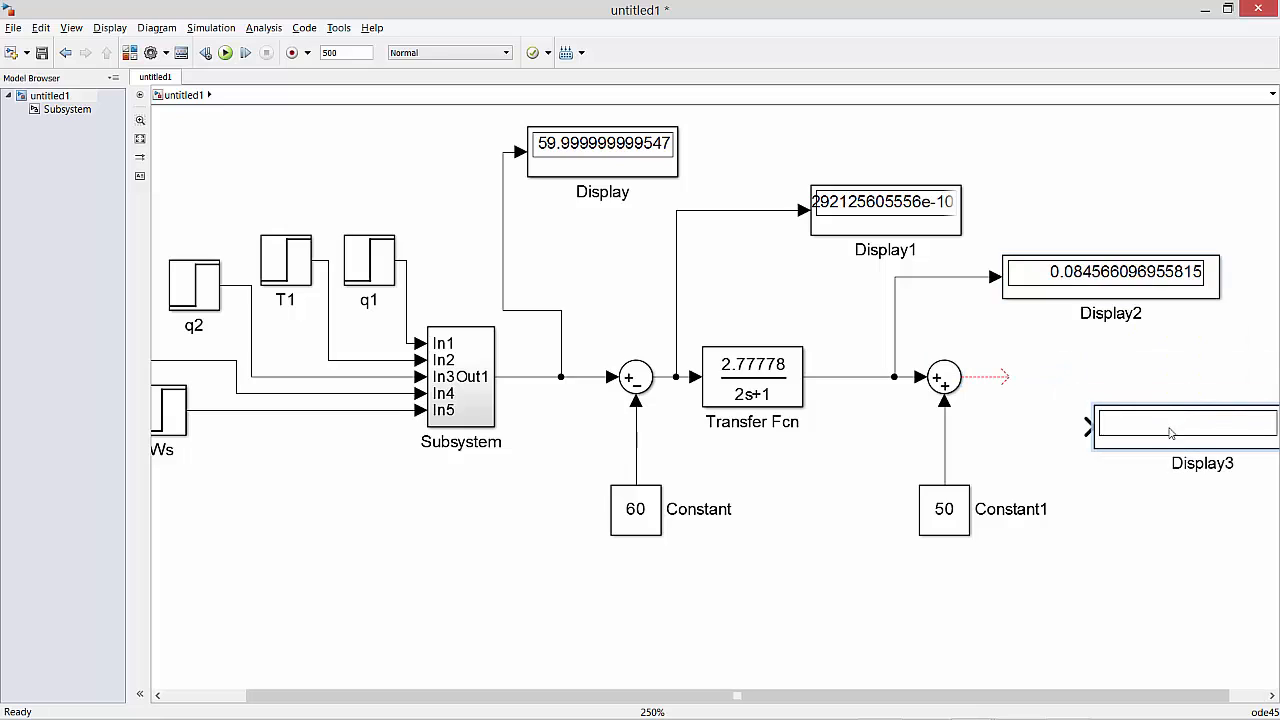
{"action": "left_click_drag", "start_coordinate": [1087, 426], "coordinate": [966, 377]}
{"action": "left_click", "coordinate": [991, 381]}
{"action": "key", "text": "Delete"}
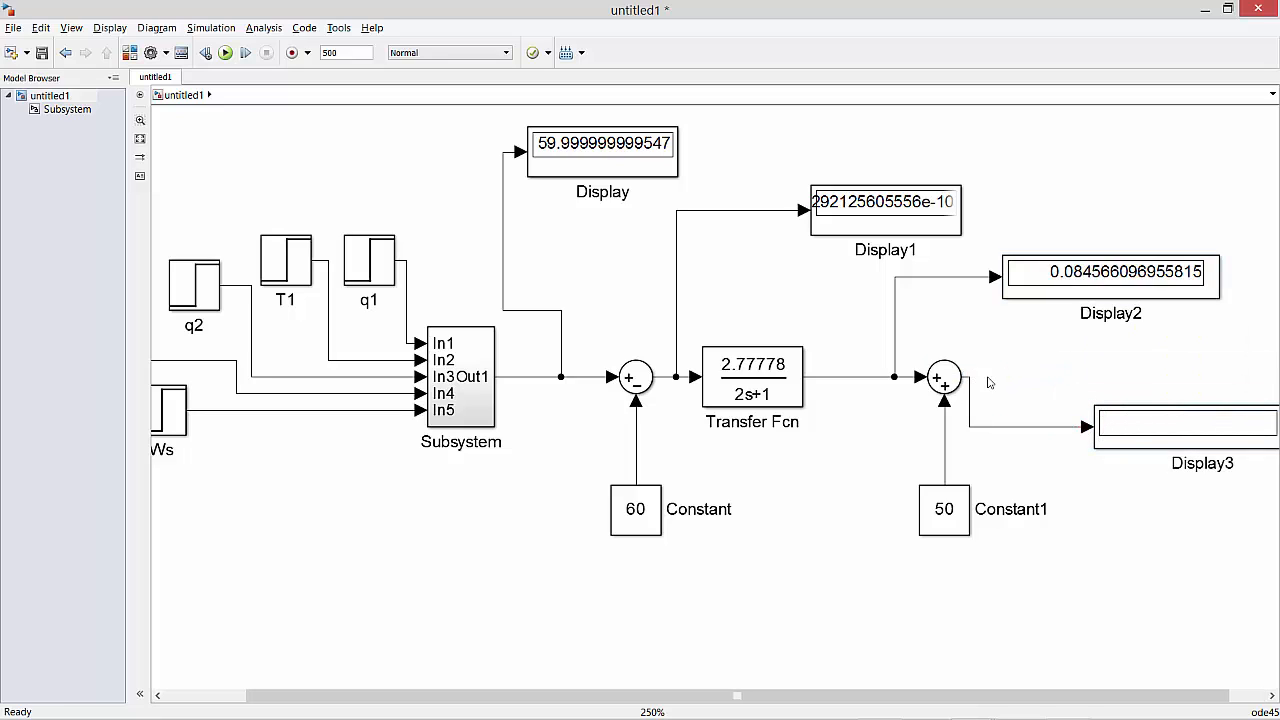
Run the simulation and examine the step inputs, the conversion chain and the display on the second Sum block's output.
{"action": "left_click", "coordinate": [225, 53]}
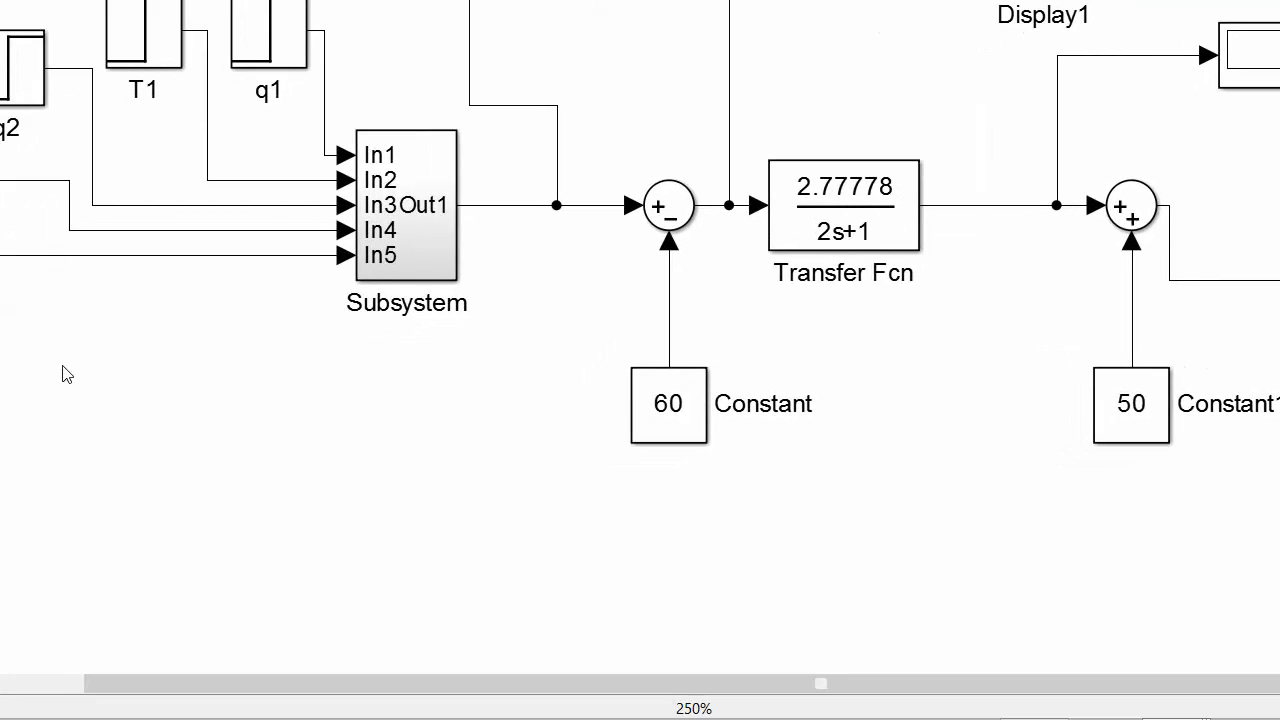
{"action": "left_click_drag", "start_coordinate": [13, 411], "coordinate": [93, 371]}
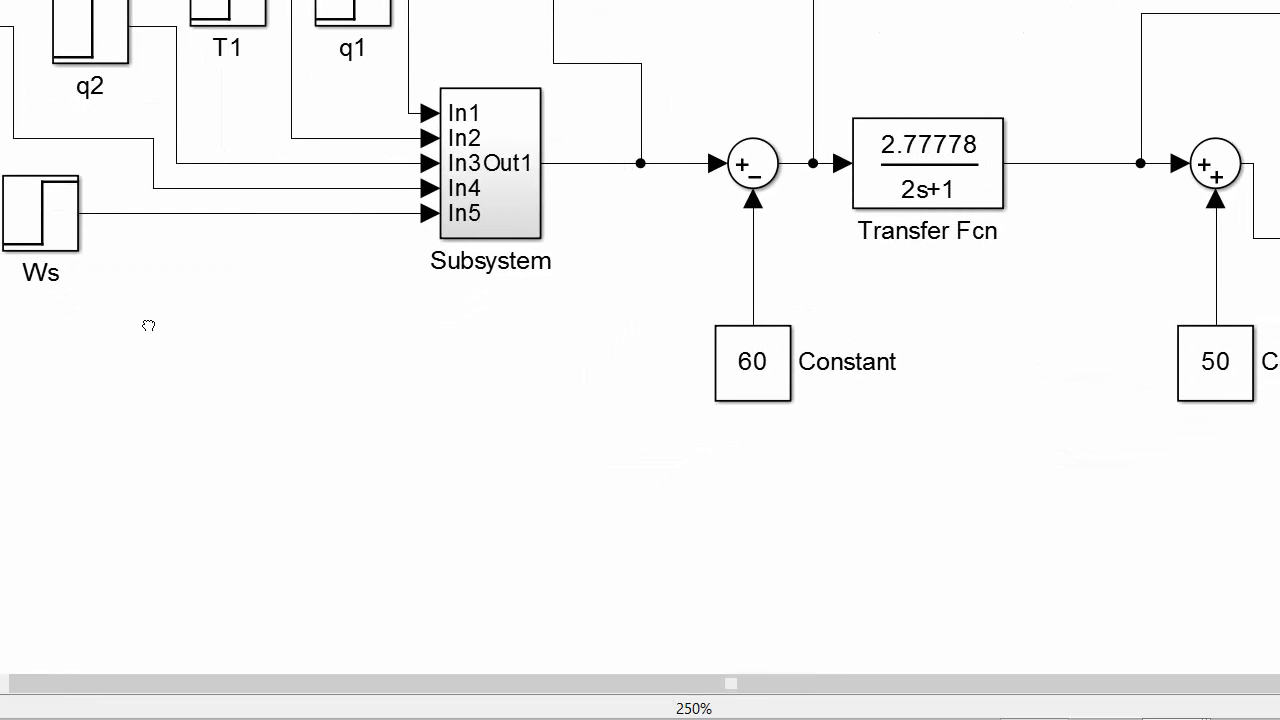
{"action": "left_click_drag", "start_coordinate": [148, 325], "coordinate": [245, 326]}
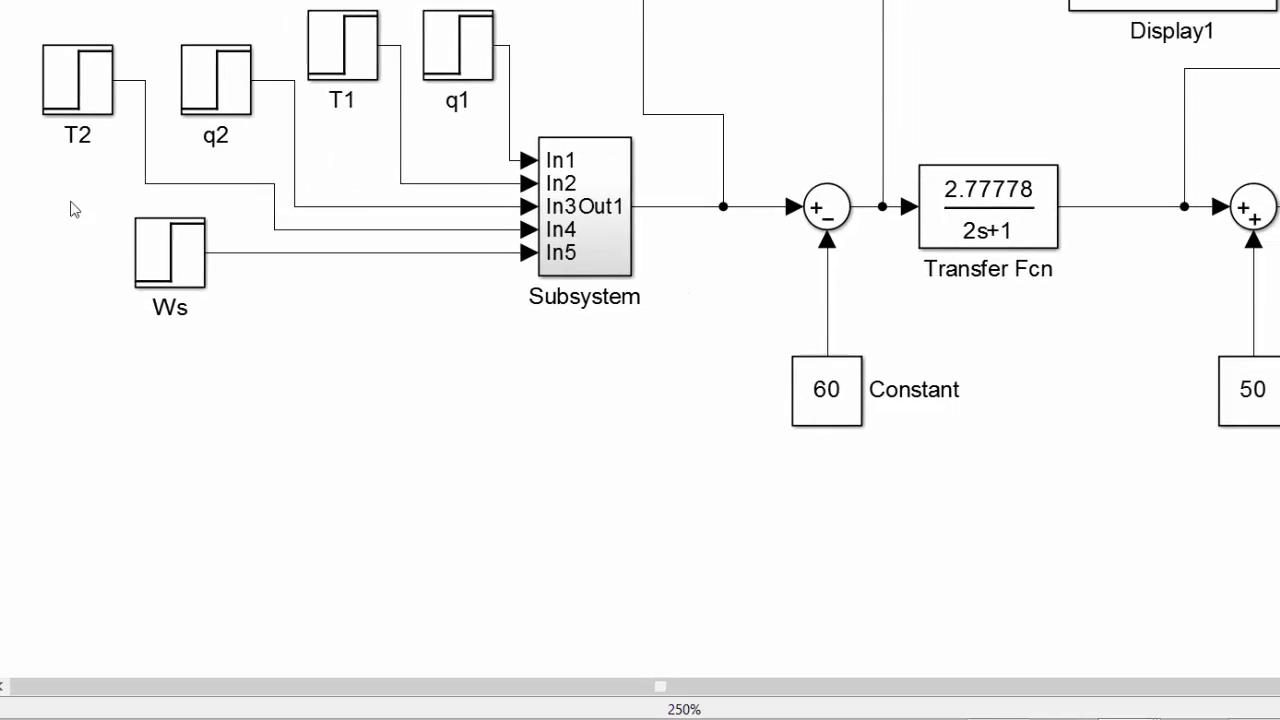
{"action": "left_click_drag", "start_coordinate": [629, 446], "coordinate": [234, 411]}
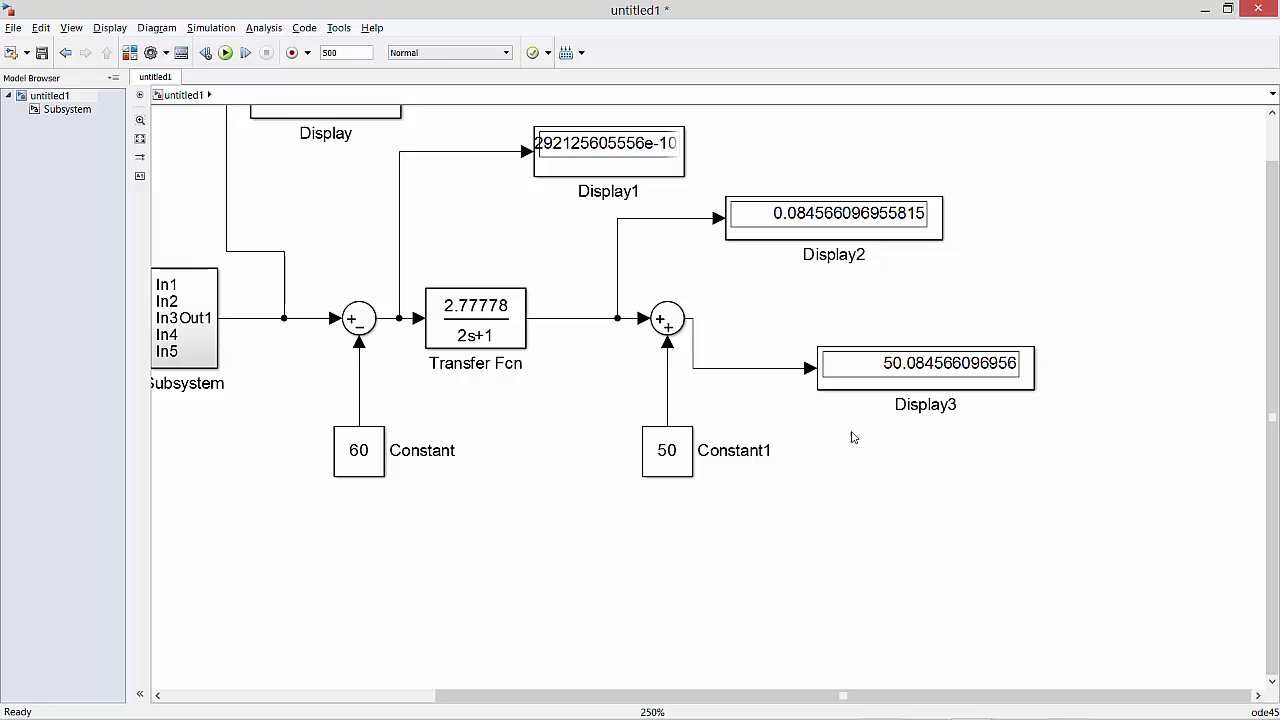
{"action": "scroll", "coordinate": [897, 431], "scroll_direction": "left", "scroll_amount": 3}
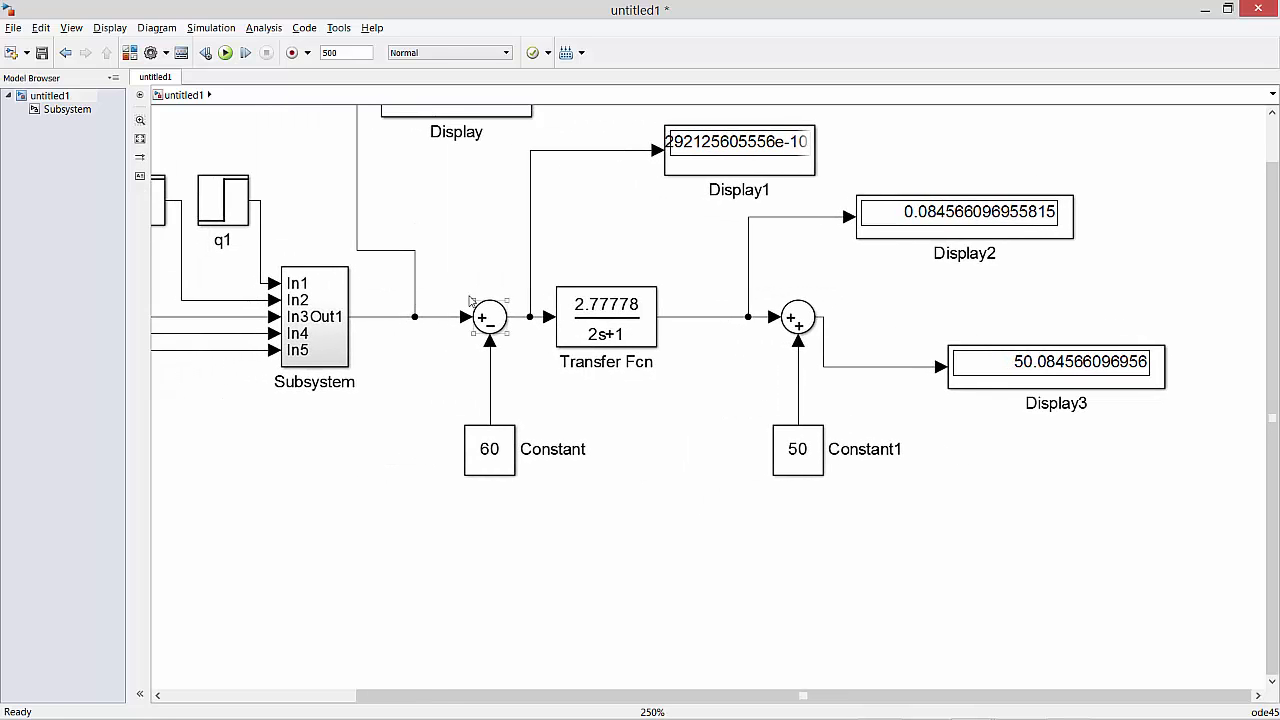
{"action": "left_click_drag", "start_coordinate": [449, 271], "coordinate": [888, 509]}
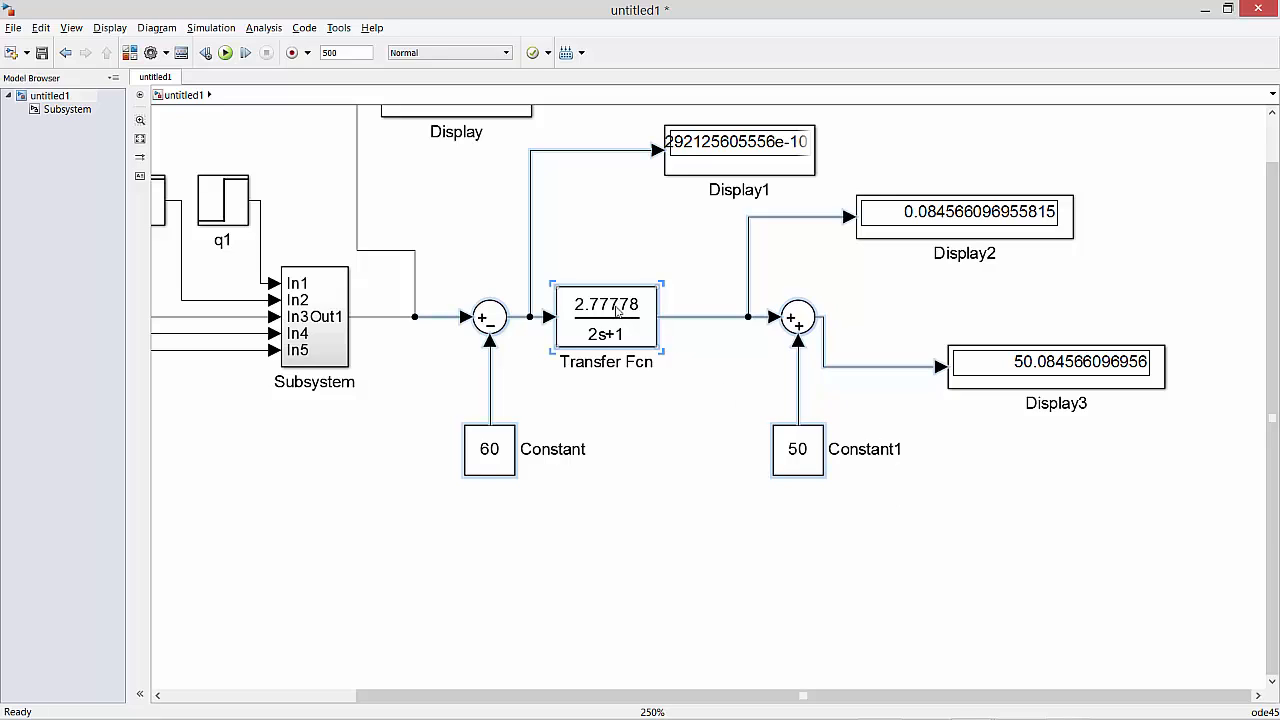
Delete the Display3 and Display2 blocks together with their signal lines.
{"action": "left_click", "coordinate": [983, 392]}
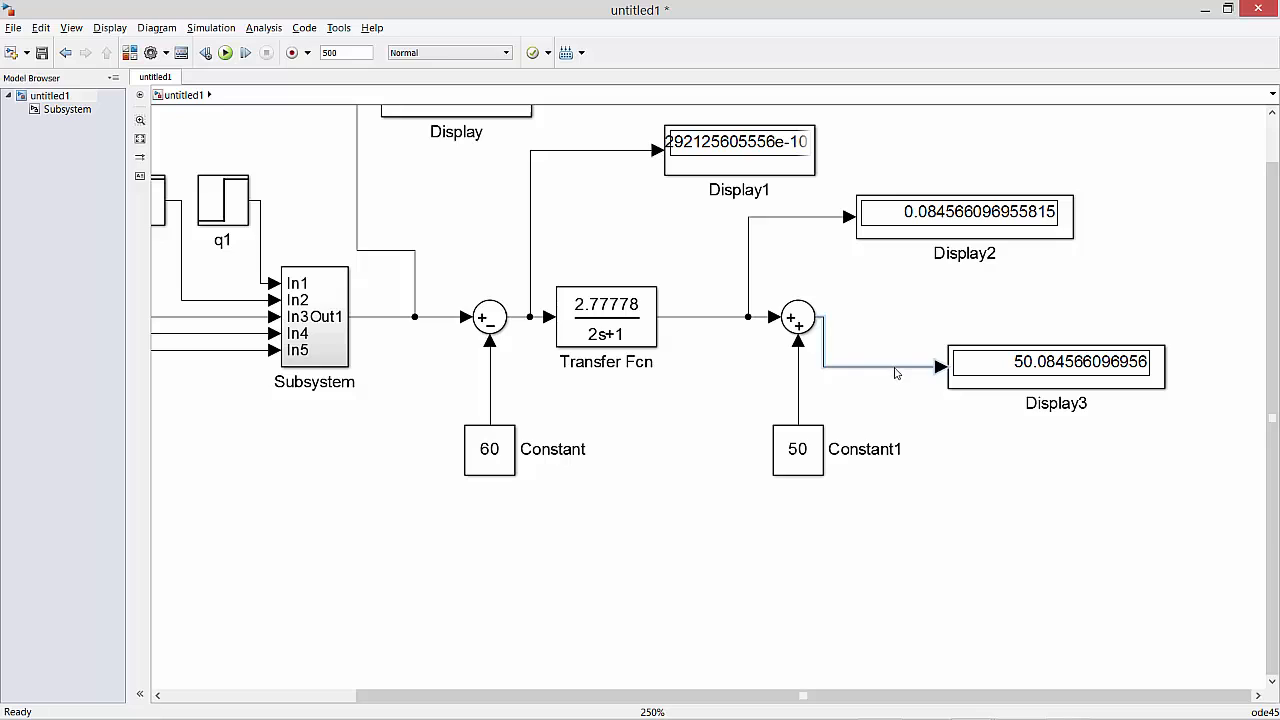
{"action": "key", "text": "Delete"}
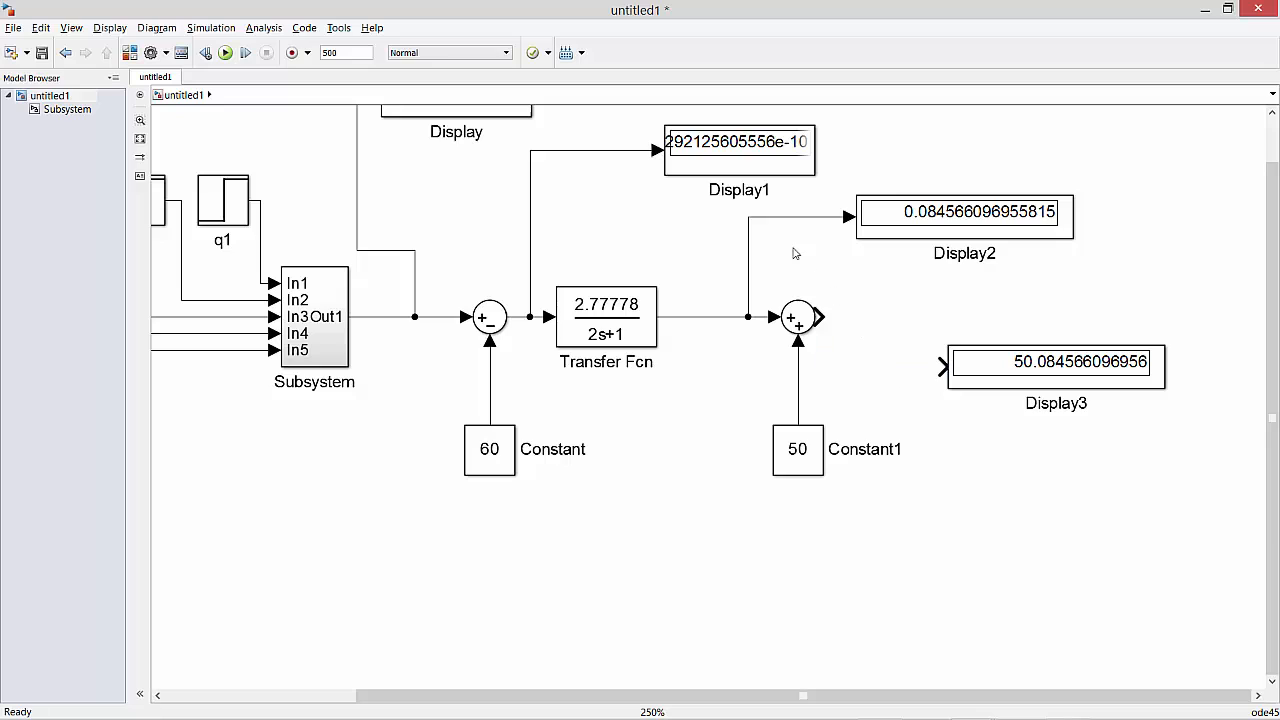
{"action": "left_click", "coordinate": [993, 347]}
{"action": "key", "text": "Delete"}
{"action": "left_click", "coordinate": [917, 220]}
{"action": "key", "text": "Delete"}
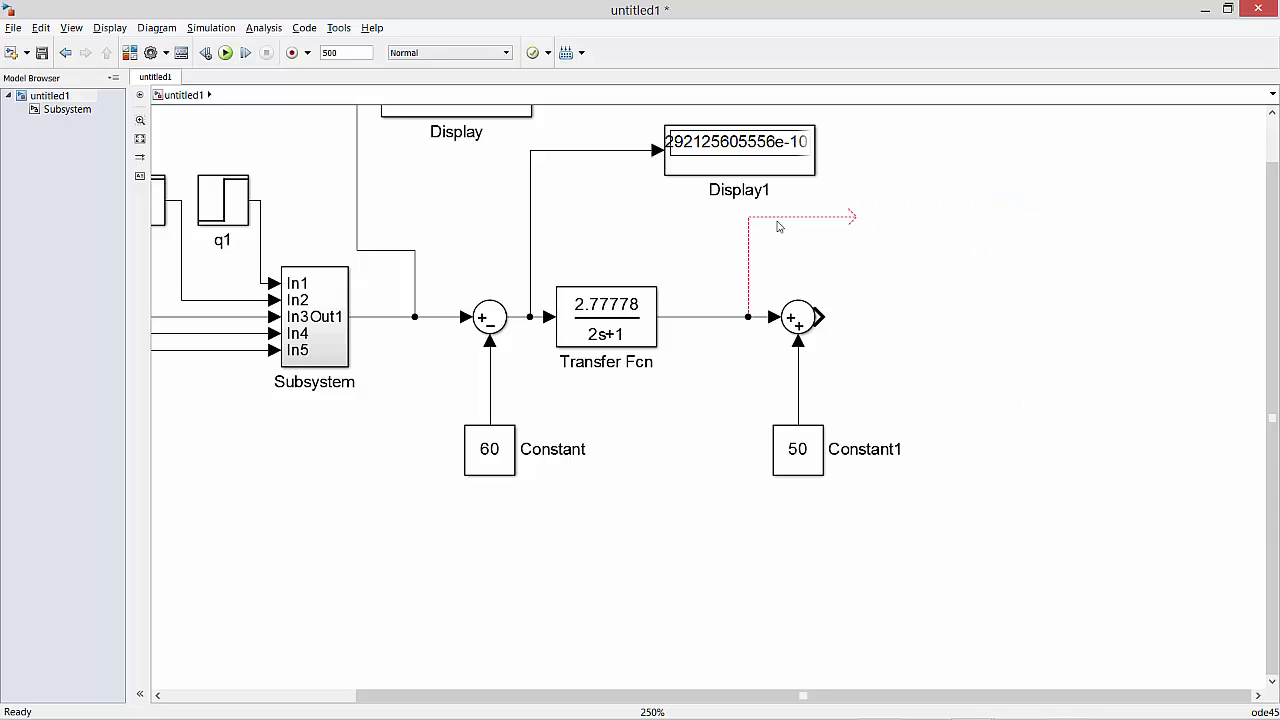
{"action": "left_click", "coordinate": [765, 218]}
{"action": "key", "text": "Delete"}
Delete the Display1 block with its signal line, and remove the branch line feeding the first Display block.
{"action": "left_click", "coordinate": [531, 191]}
{"action": "left_click_drag", "start_coordinate": [600, 124], "coordinate": [822, 208]}
{"action": "key", "text": "Delete"}
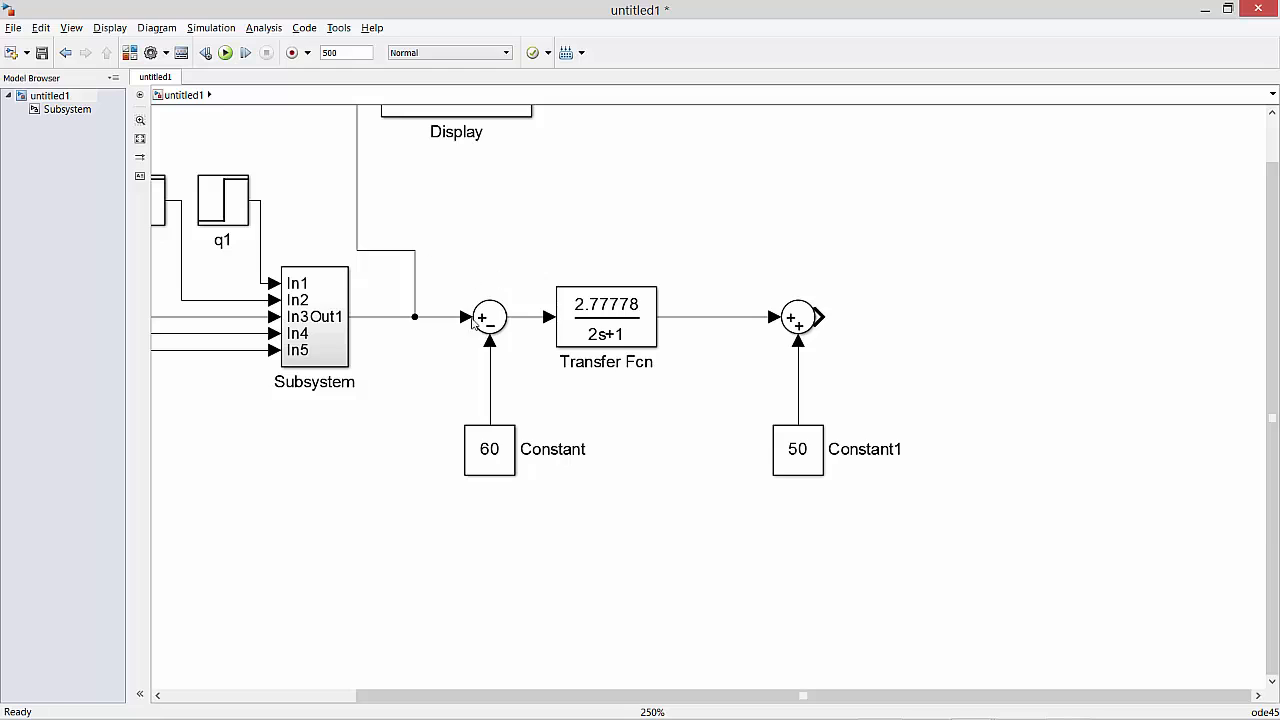
{"action": "left_click_drag", "start_coordinate": [430, 258], "coordinate": [933, 532]}
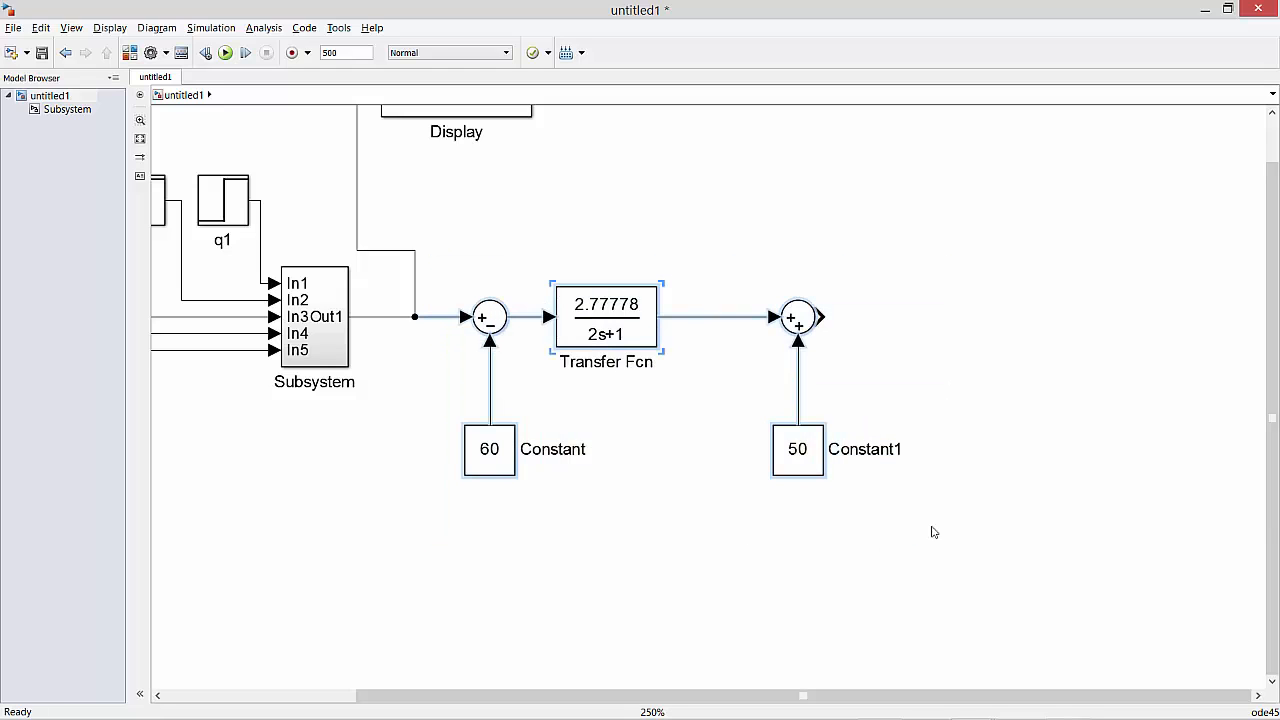
{"action": "left_click", "coordinate": [357, 192]}
{"action": "key", "text": "Delete"}
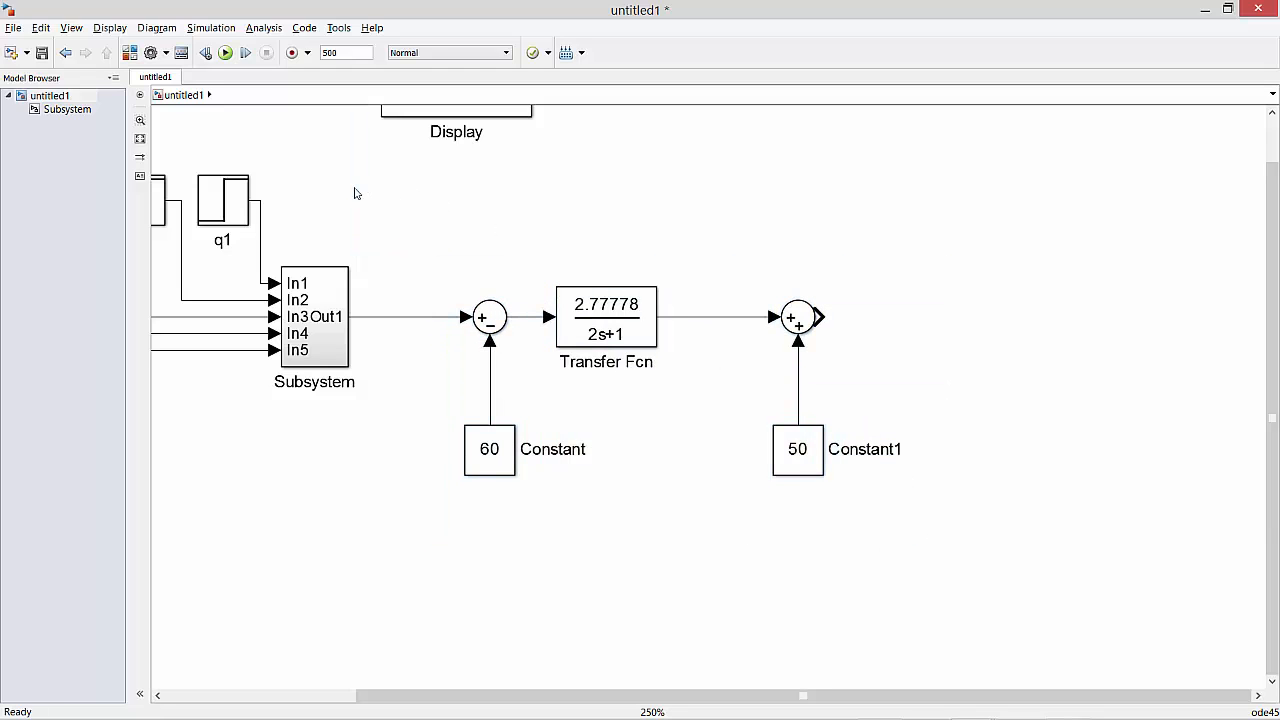
Group both Sum blocks, both Constants and the Transfer Fcn into one subsystem, align it with the existing subsystem and name it "sensor".
{"action": "left_click_drag", "start_coordinate": [415, 249], "coordinate": [979, 570]}
{"action": "right_click", "coordinate": [605, 325]}
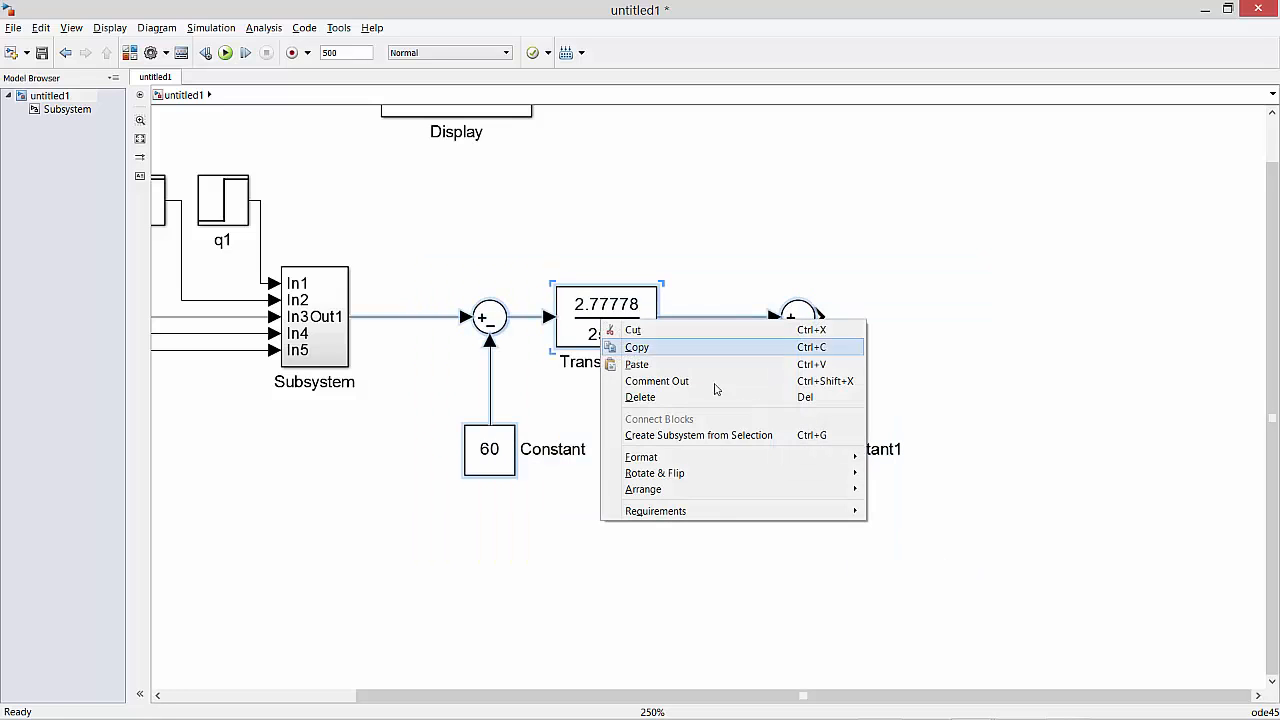
{"action": "left_click", "coordinate": [710, 435]}
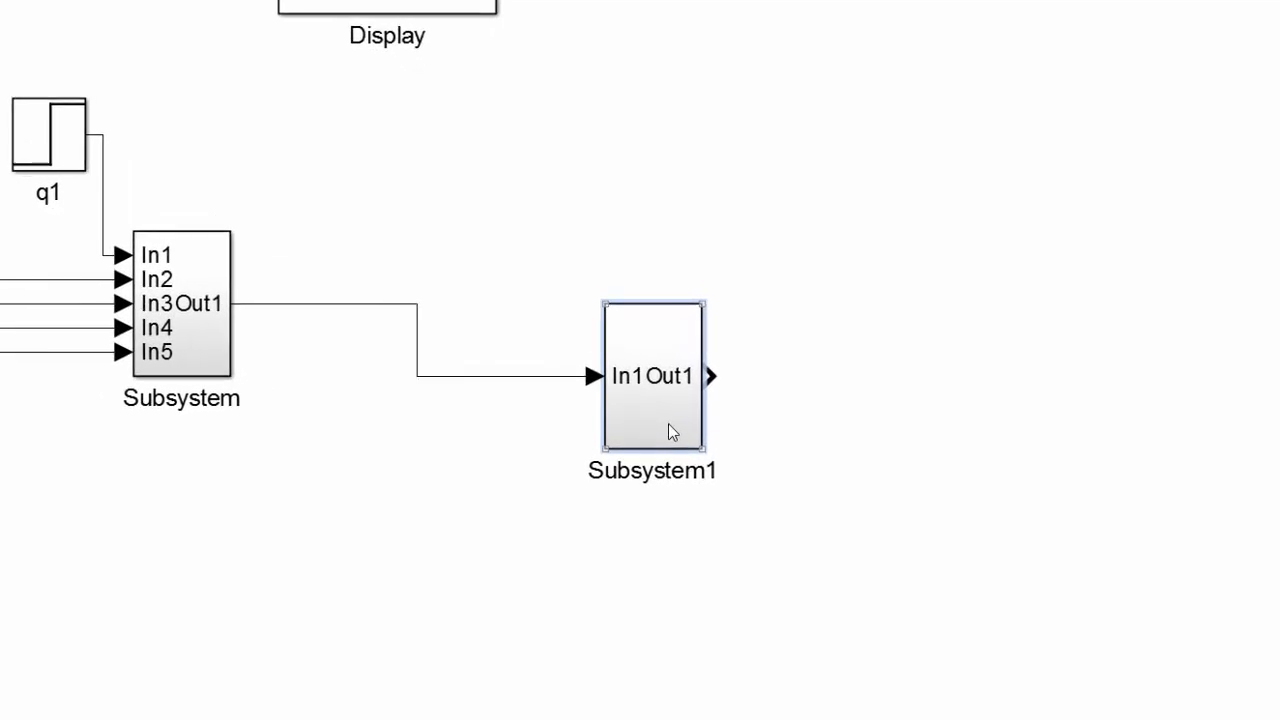
{"action": "left_click", "coordinate": [456, 400]}
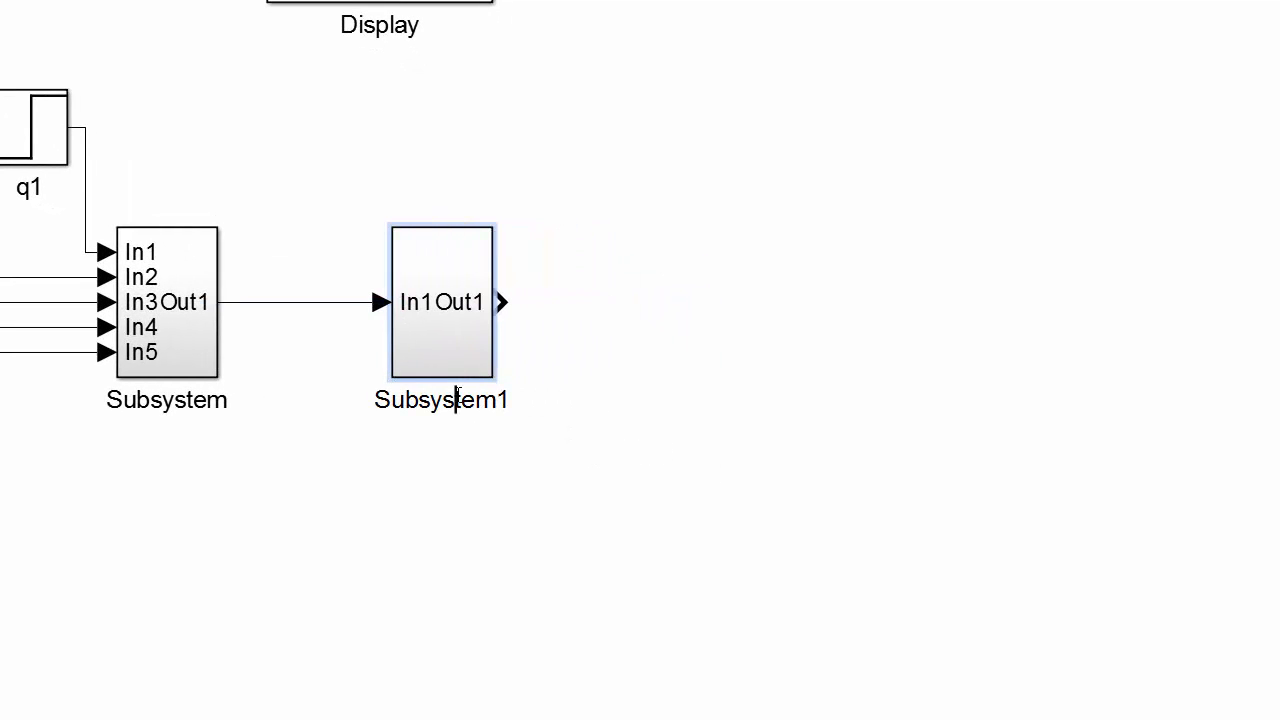
{"action": "double_click", "coordinate": [458, 398]}
{"action": "type", "text": "sensor"}
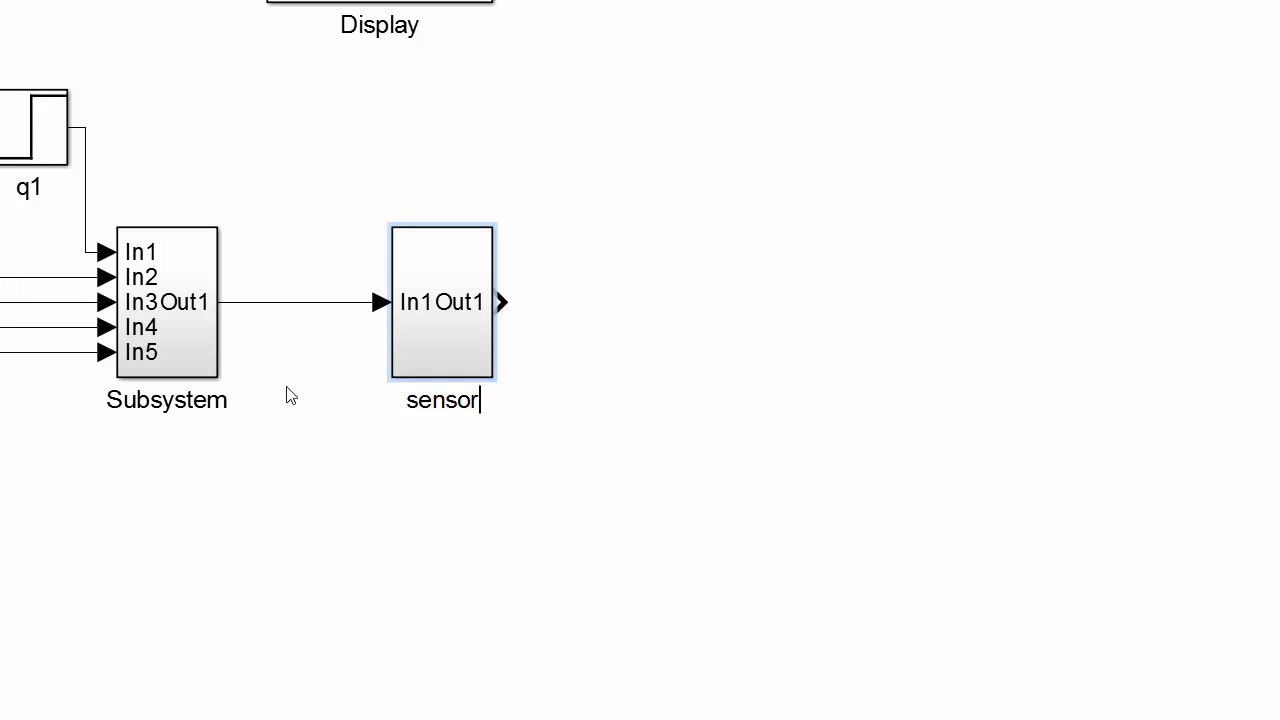
Rename the five-input subsystem as "proceso".
{"action": "double_click", "coordinate": [135, 398]}
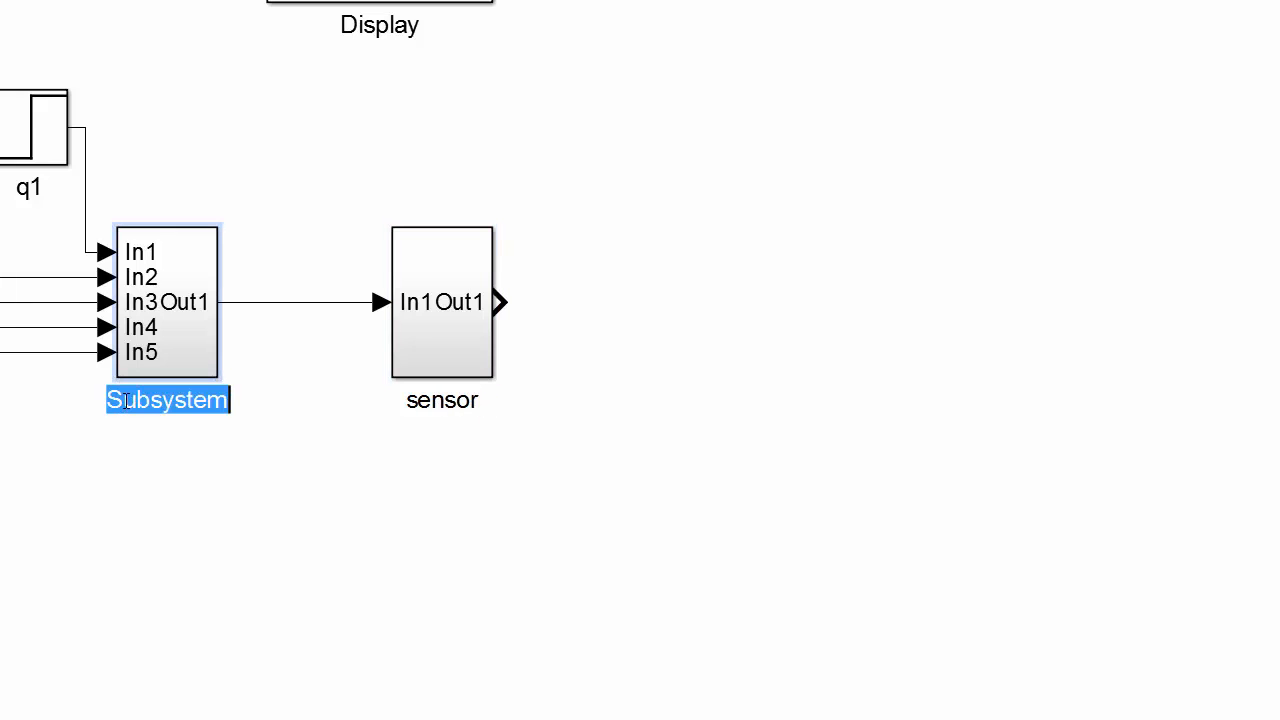
{"action": "type", "text": "proceso"}
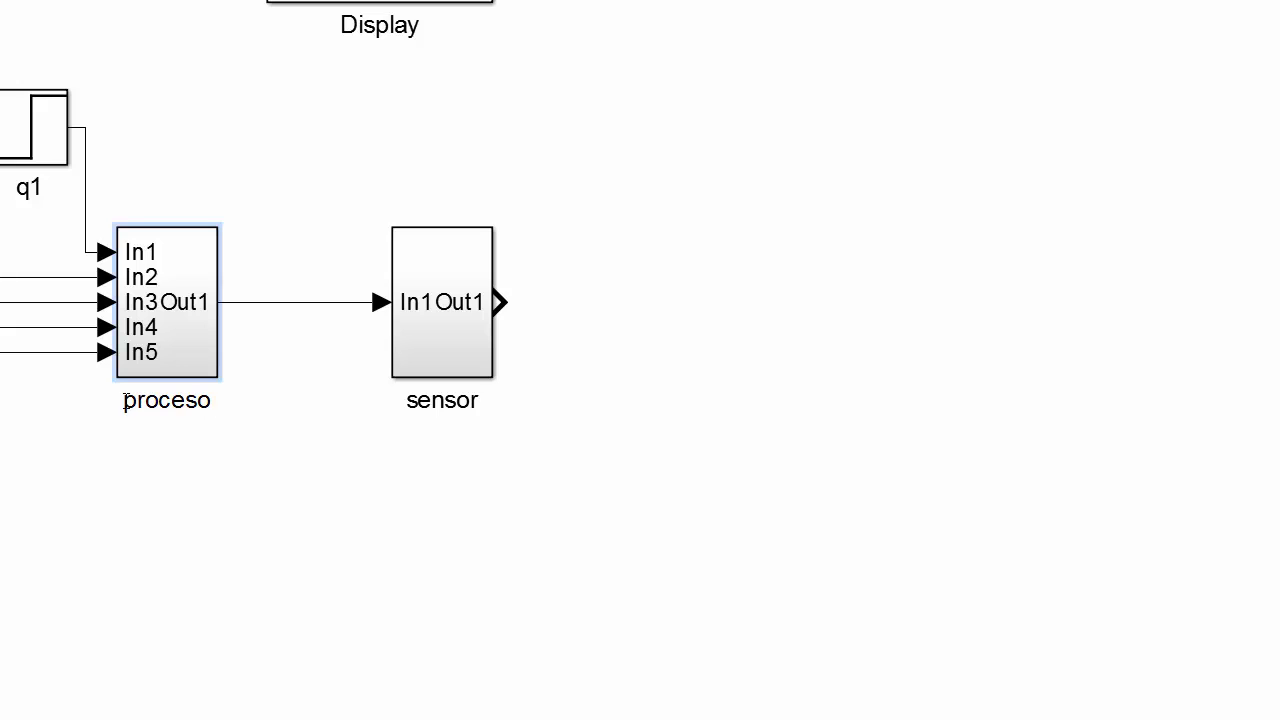
{"action": "left_click", "coordinate": [460, 569]}
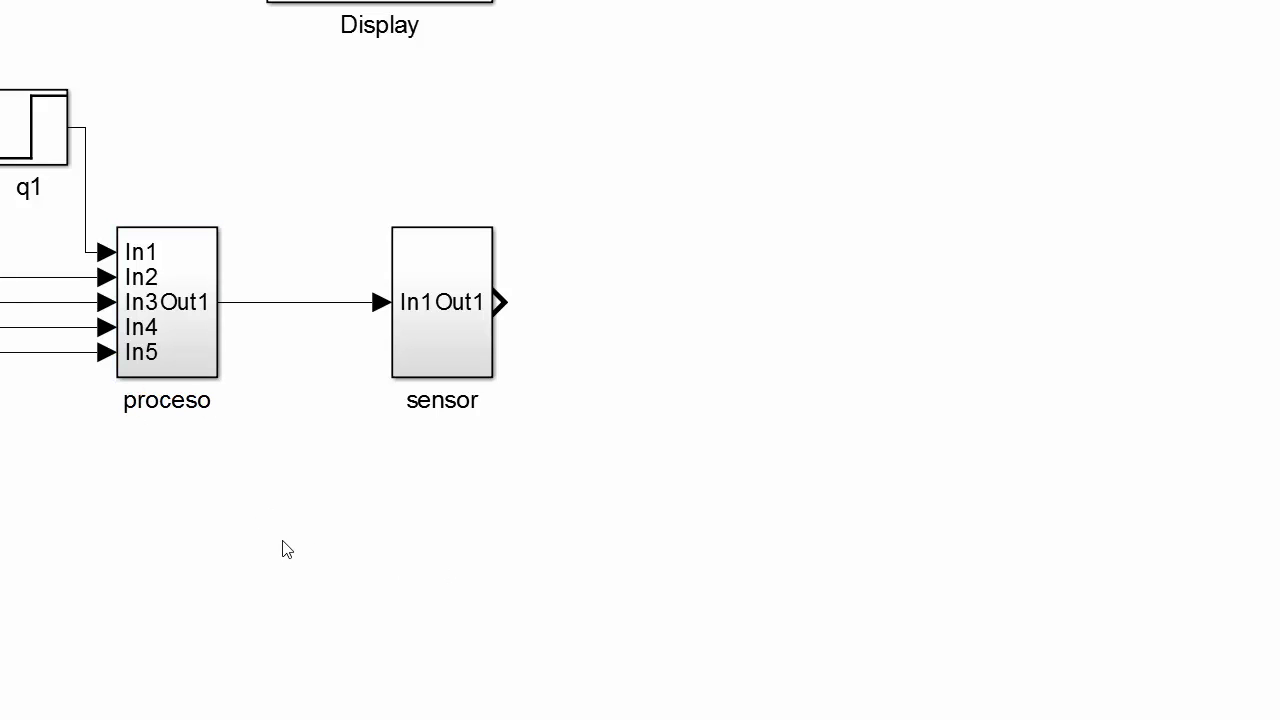
Move the T2, q2, T1 and q1 step blocks up into one aligned row well above the proceso subsystem.
{"action": "left_click_drag", "start_coordinate": [307, 544], "coordinate": [814, 646]}
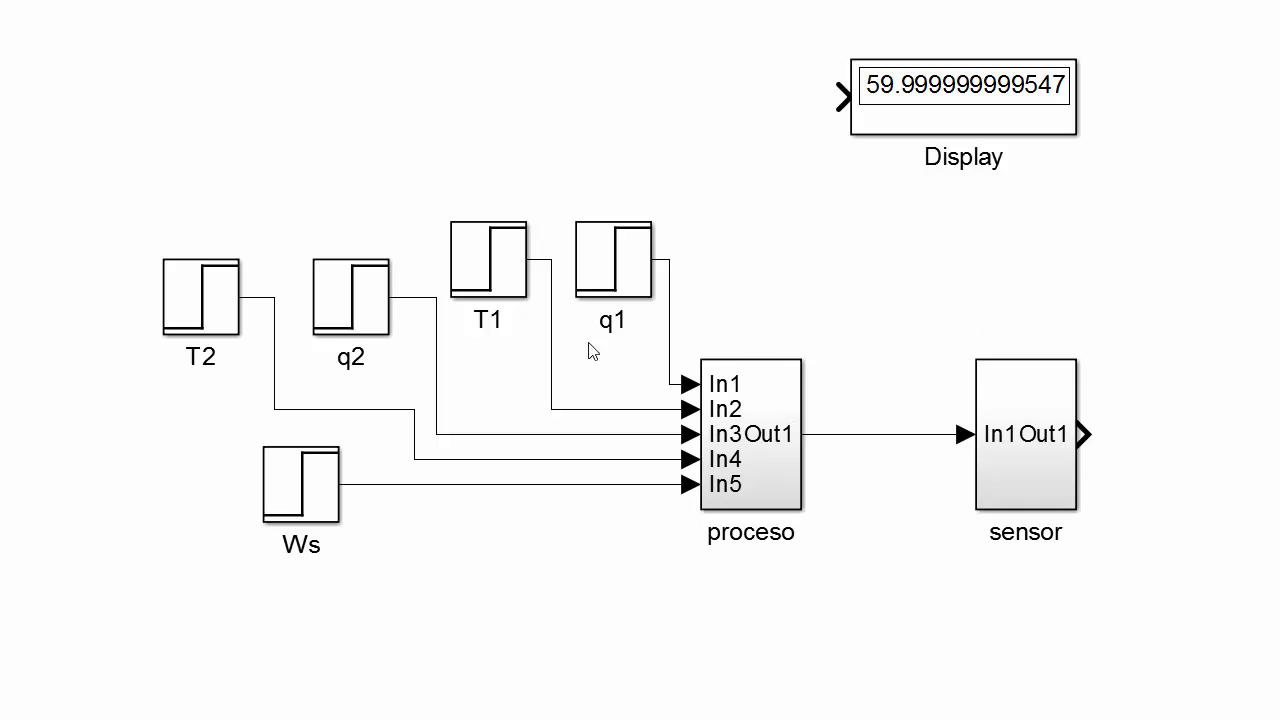
{"action": "left_click", "coordinate": [181, 264]}
{"action": "left_click_drag", "start_coordinate": [96, 166], "coordinate": [610, 398]}
{"action": "left_click_drag", "start_coordinate": [611, 260], "coordinate": [625, 72]}
{"action": "left_click", "coordinate": [728, 213]}
{"action": "left_click_drag", "start_coordinate": [371, 114], "coordinate": [363, 89]}
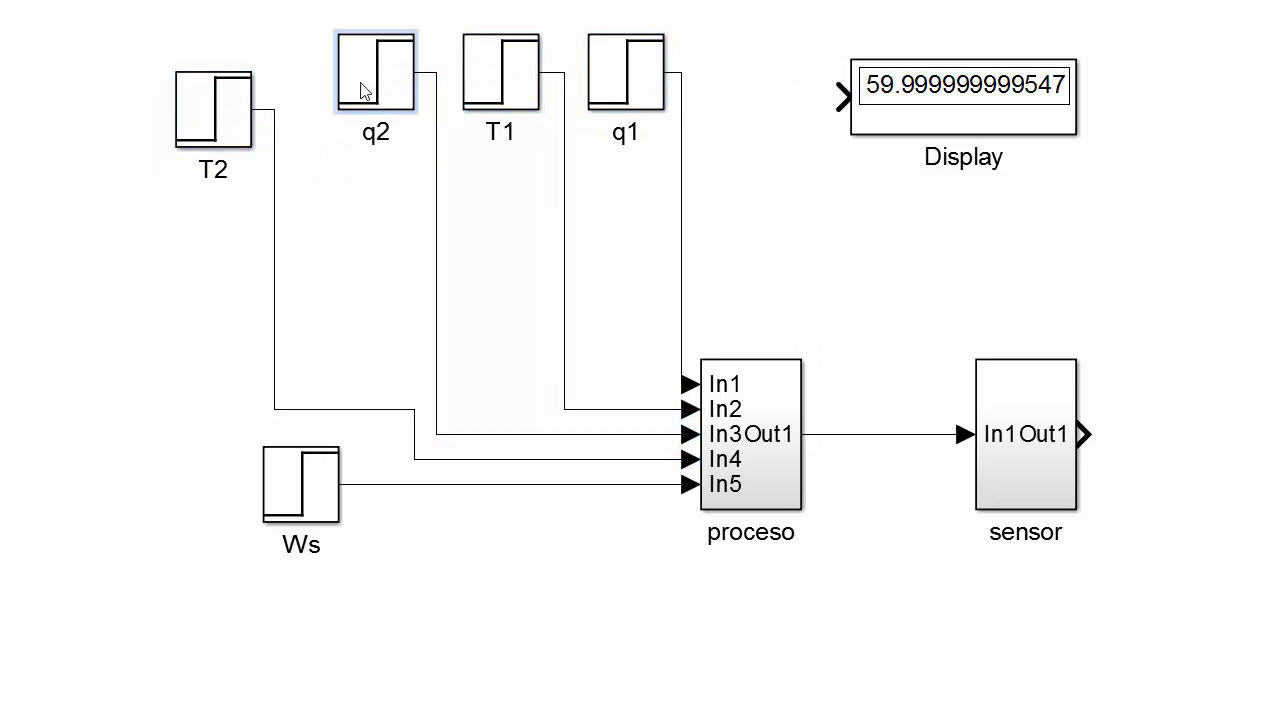
{"action": "left_click", "coordinate": [230, 117]}
{"action": "left_click_drag", "start_coordinate": [230, 117], "coordinate": [243, 80]}
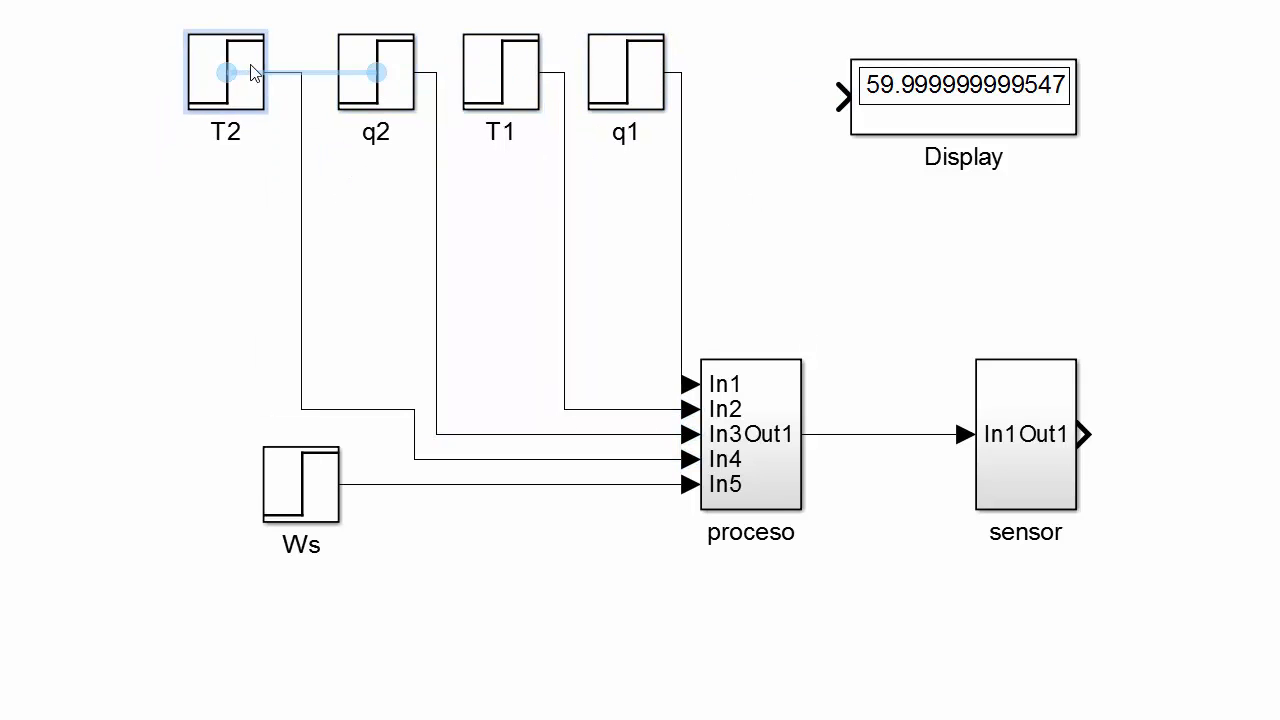
{"action": "left_click", "coordinate": [592, 316]}
Delete the line from the Ws step block to In5 of proceso, and move Ws aside, below and left of T2.
{"action": "left_click_drag", "start_coordinate": [326, 505], "coordinate": [252, 620]}
{"action": "left_click", "coordinate": [117, 517]}
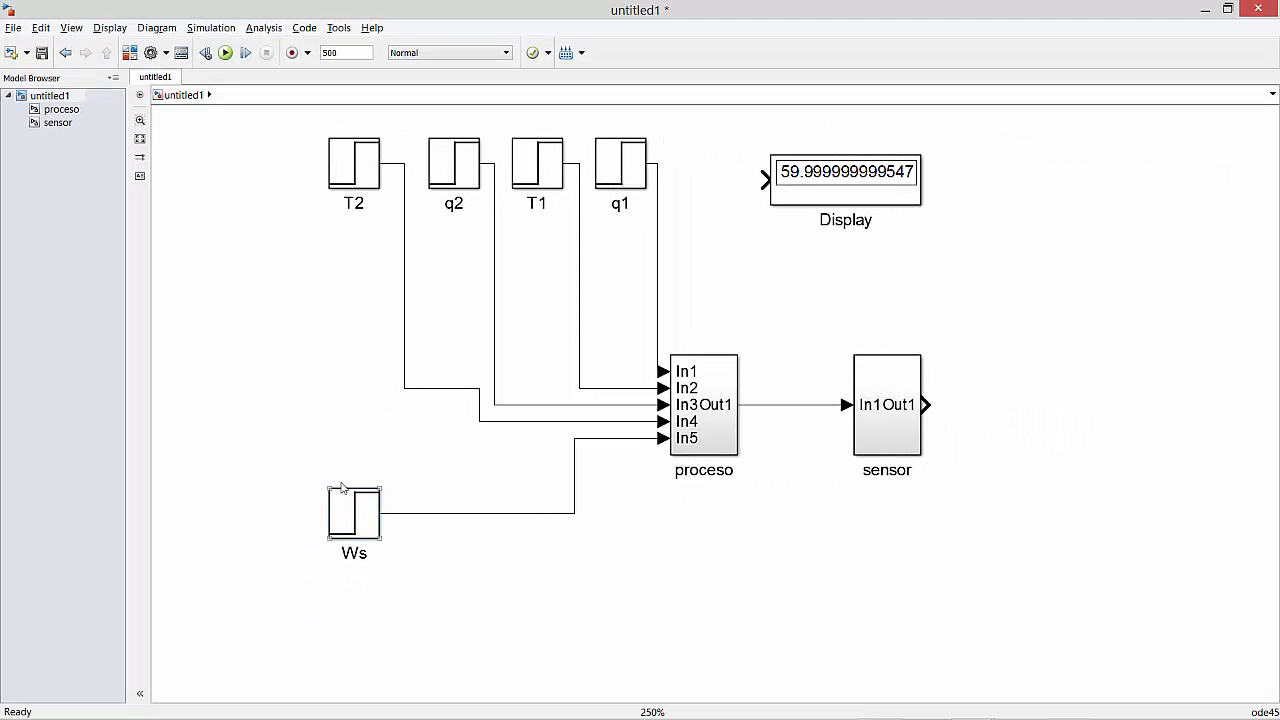
{"action": "left_click_drag", "start_coordinate": [280, 459], "coordinate": [471, 609]}
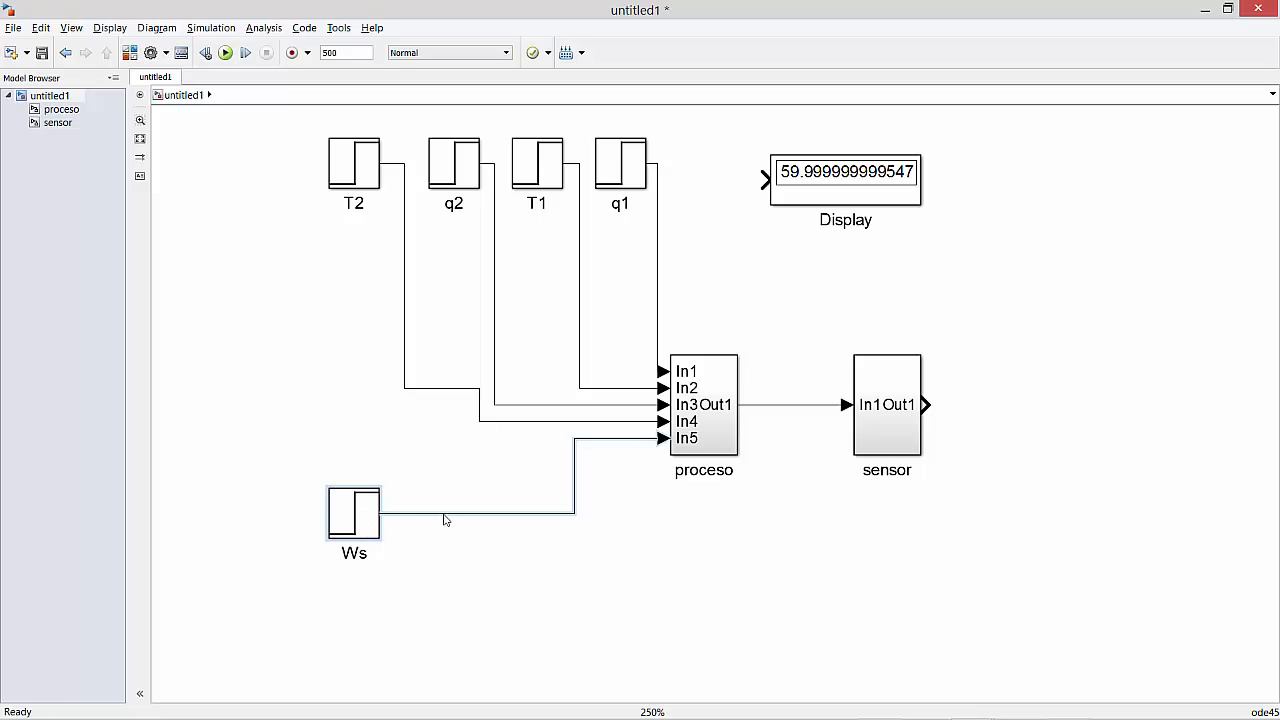
{"action": "left_click", "coordinate": [539, 610]}
{"action": "key", "text": "Delete"}
{"action": "left_click_drag", "start_coordinate": [367, 512], "coordinate": [219, 318]}
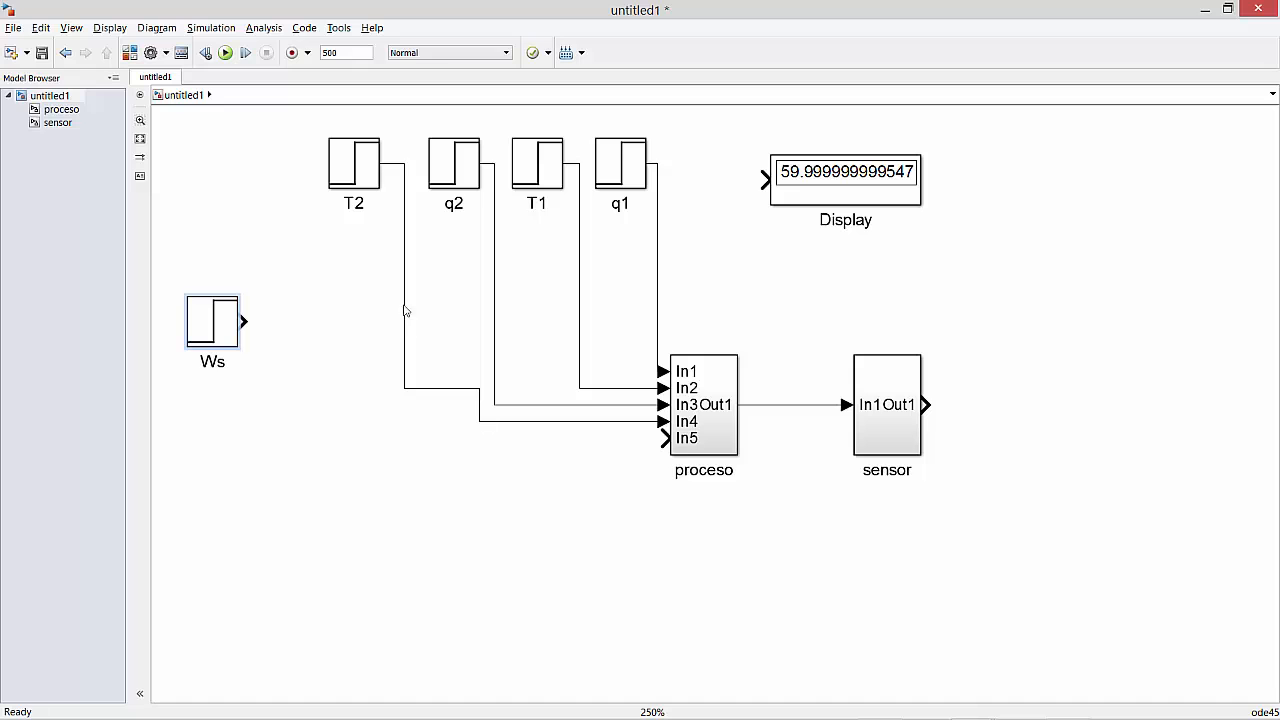
Add a Constant block below the Ws step block and rotate it counterclockwise so its output faces up.
{"action": "left_click", "coordinate": [129, 52]}
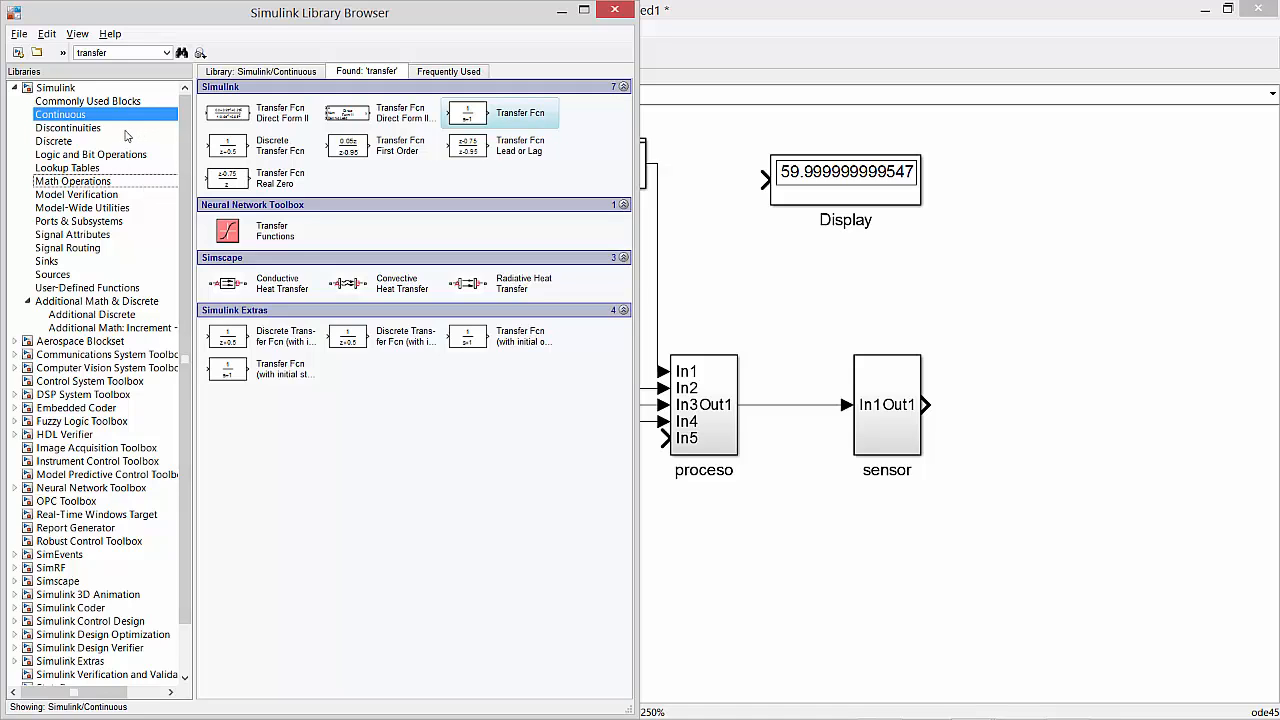
{"action": "left_click", "coordinate": [52, 274]}
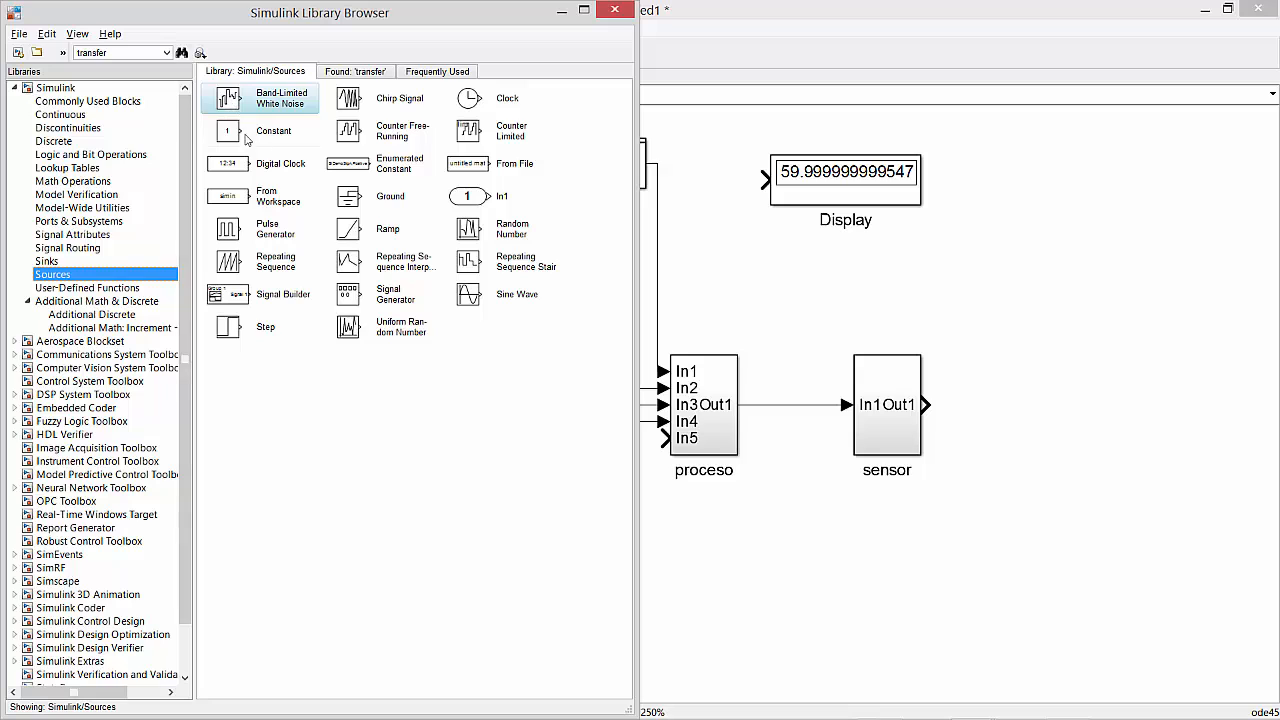
{"action": "left_click_drag", "start_coordinate": [247, 140], "coordinate": [287, 553]}
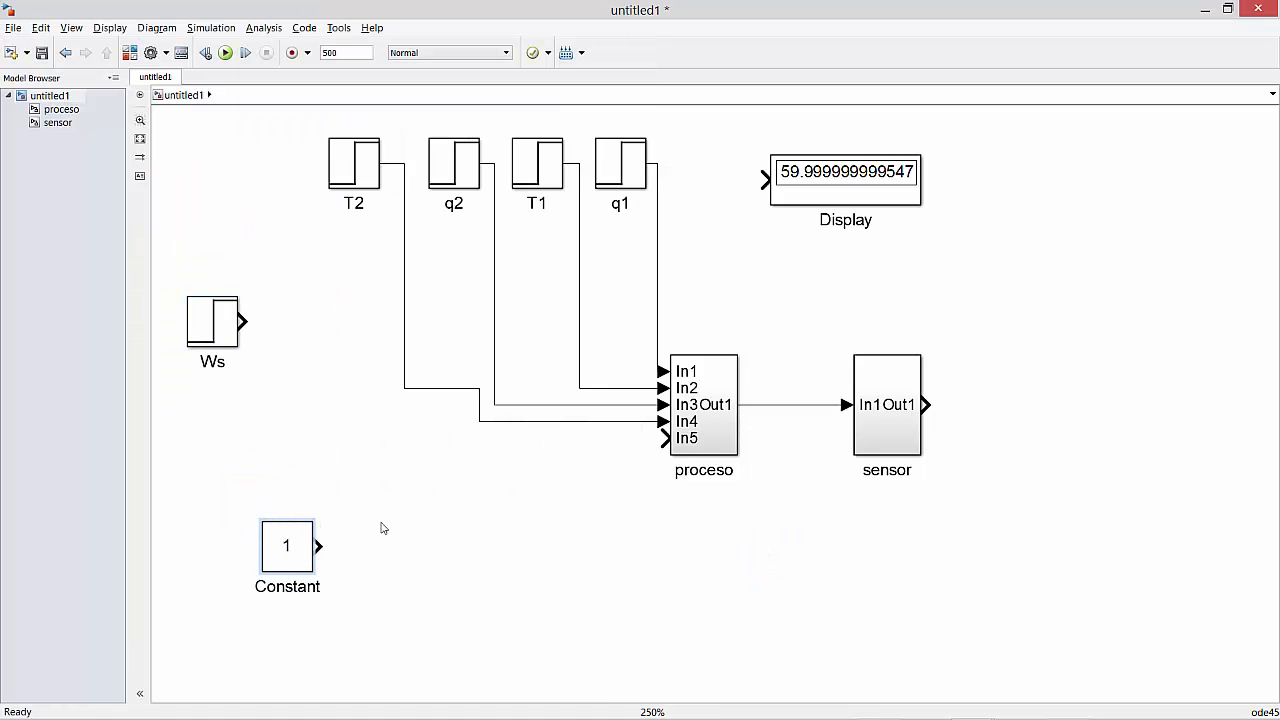
{"action": "right_click", "coordinate": [287, 542]}
{"action": "mouse_move", "coordinate": [342, 263]}
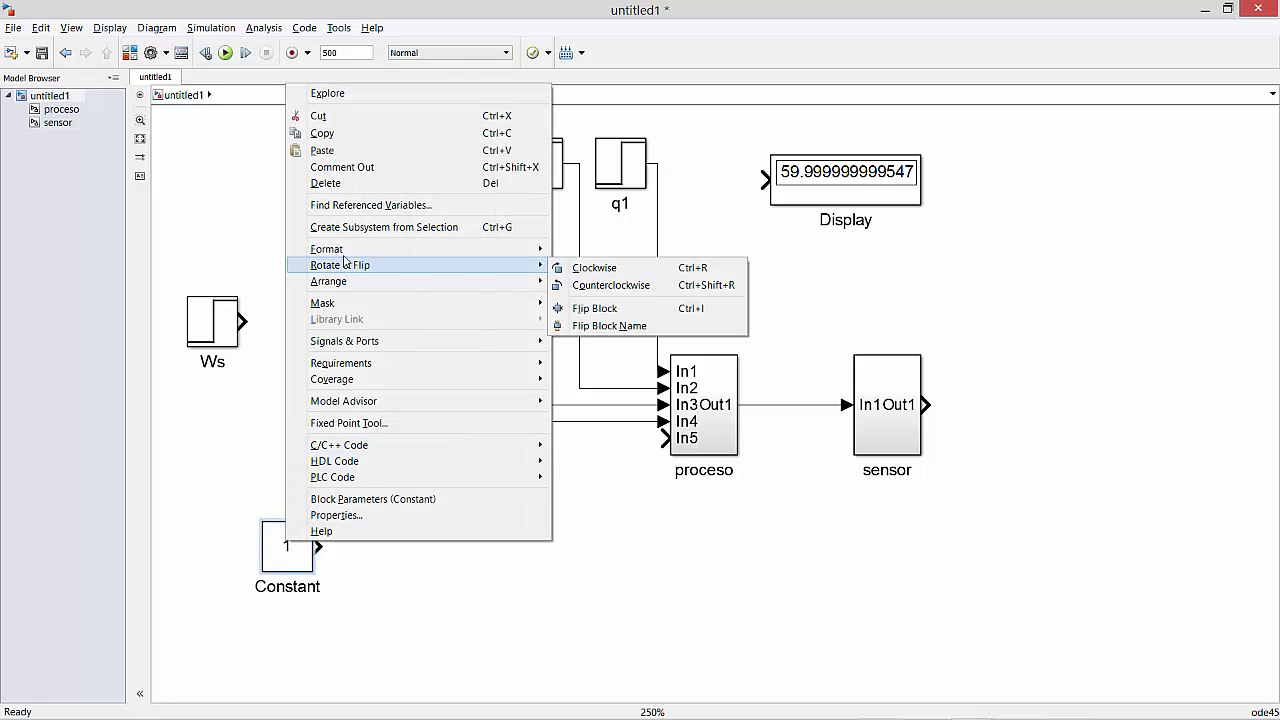
{"action": "left_click", "coordinate": [590, 286]}
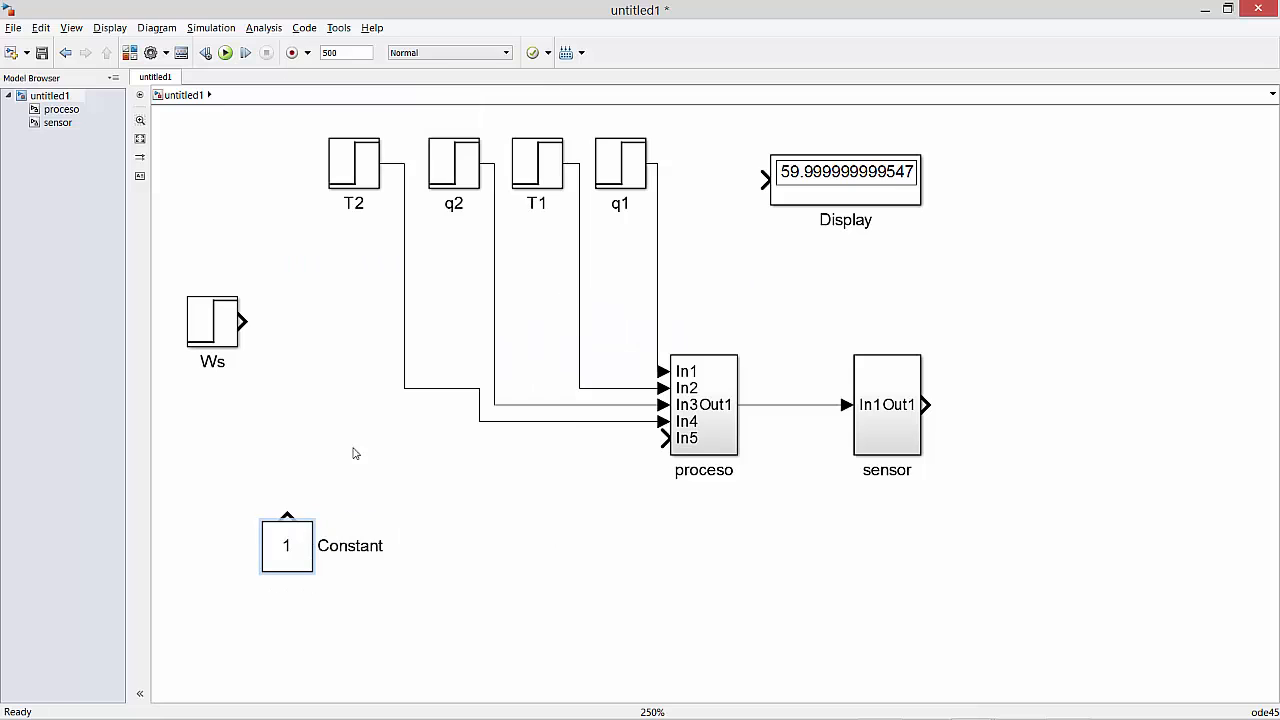
{"action": "left_click_drag", "start_coordinate": [300, 529], "coordinate": [241, 511]}
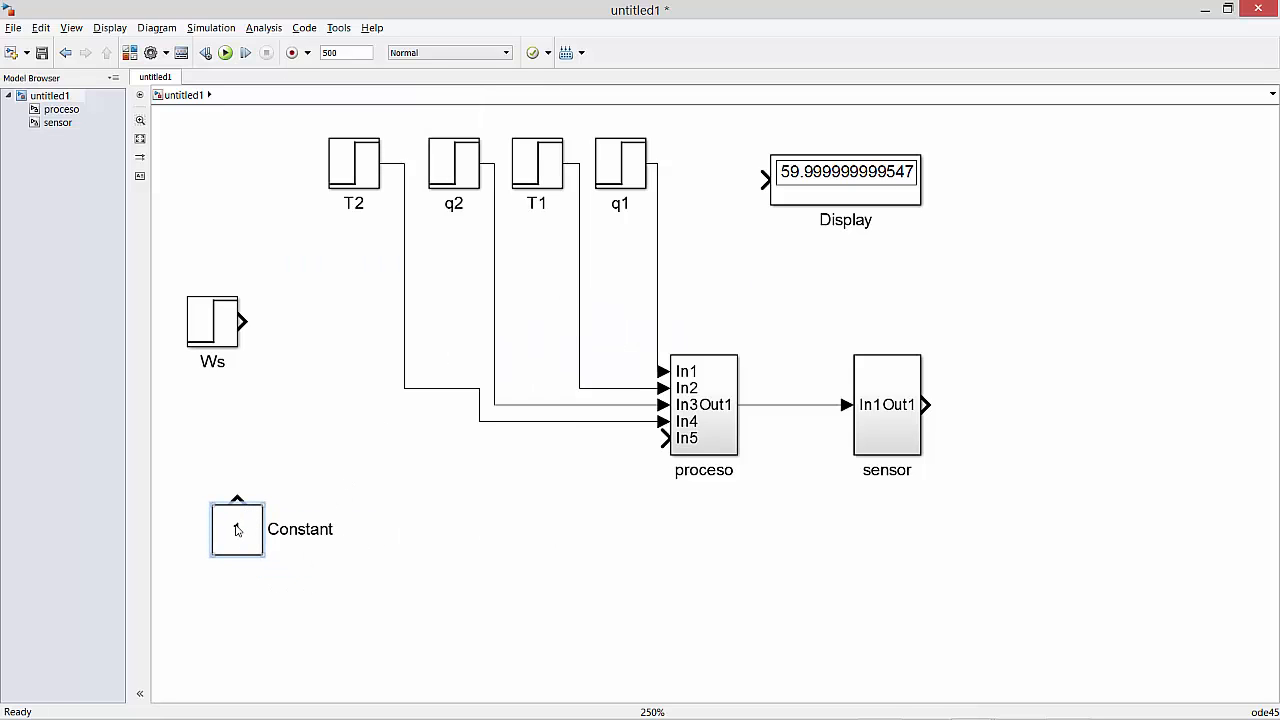
Set the Constant's value to 50 and move the block down and to the right, below T2.
{"action": "double_click", "coordinate": [237, 530]}
{"action": "type", "text": "50"}
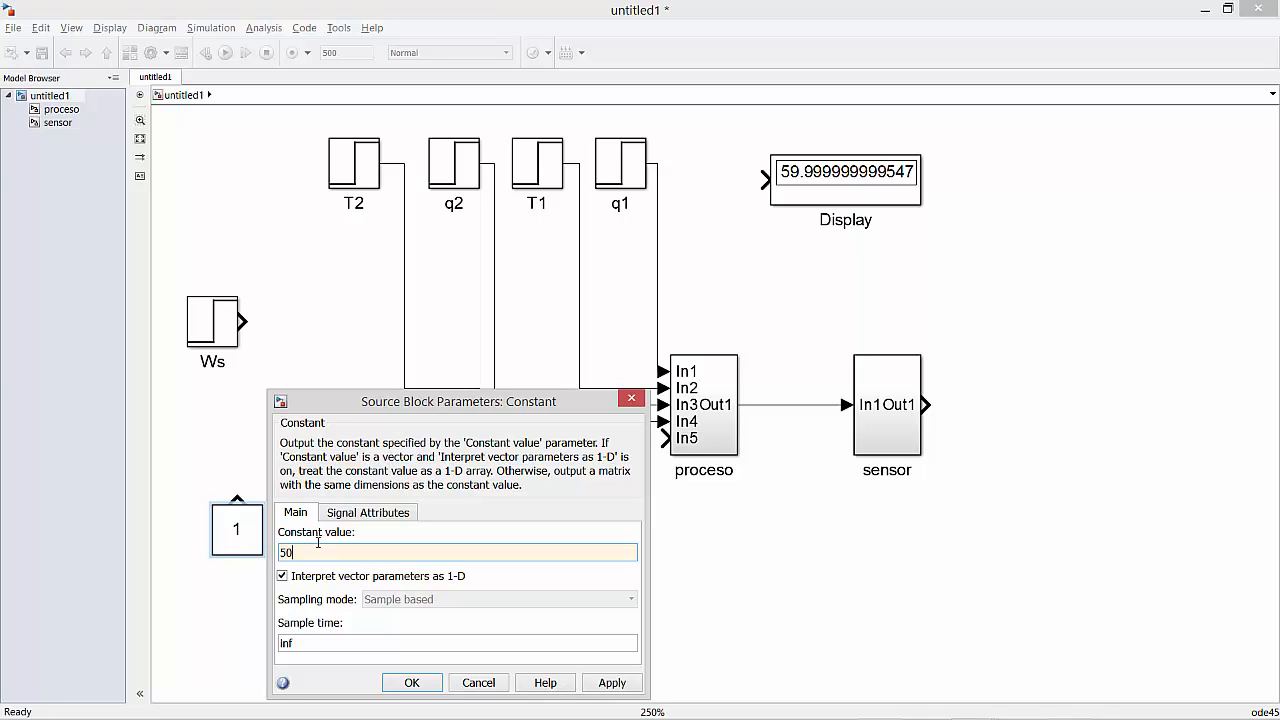
{"action": "key", "text": "Return"}
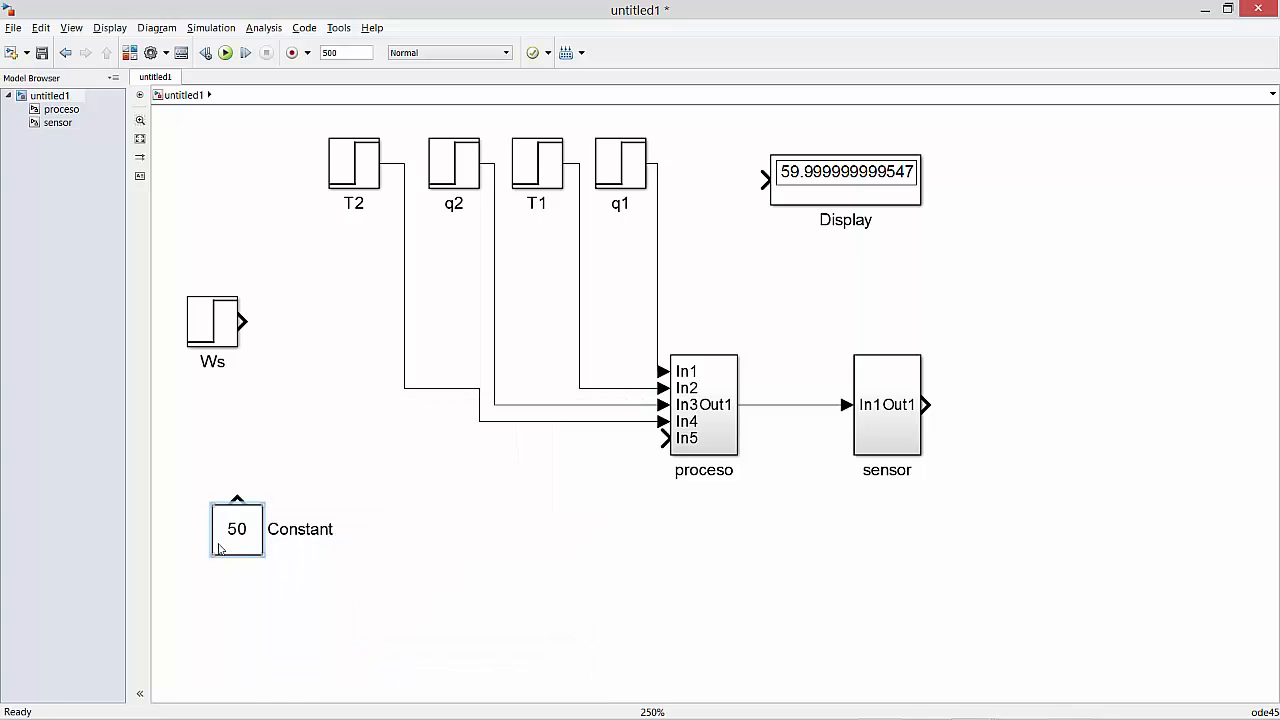
{"action": "left_click_drag", "start_coordinate": [219, 548], "coordinate": [312, 627]}
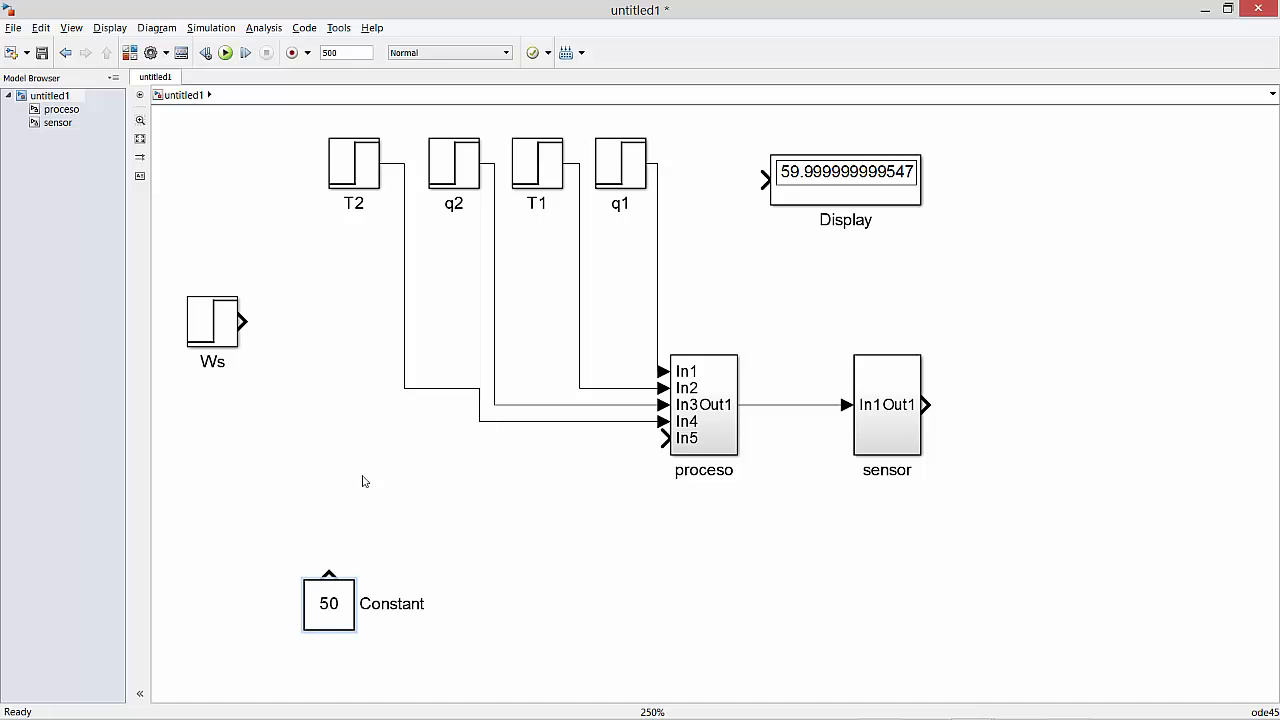
Add a Sum block directly above the 50 Constant and connect the Constant to the Sum's lower input.
{"action": "left_click", "coordinate": [130, 52]}
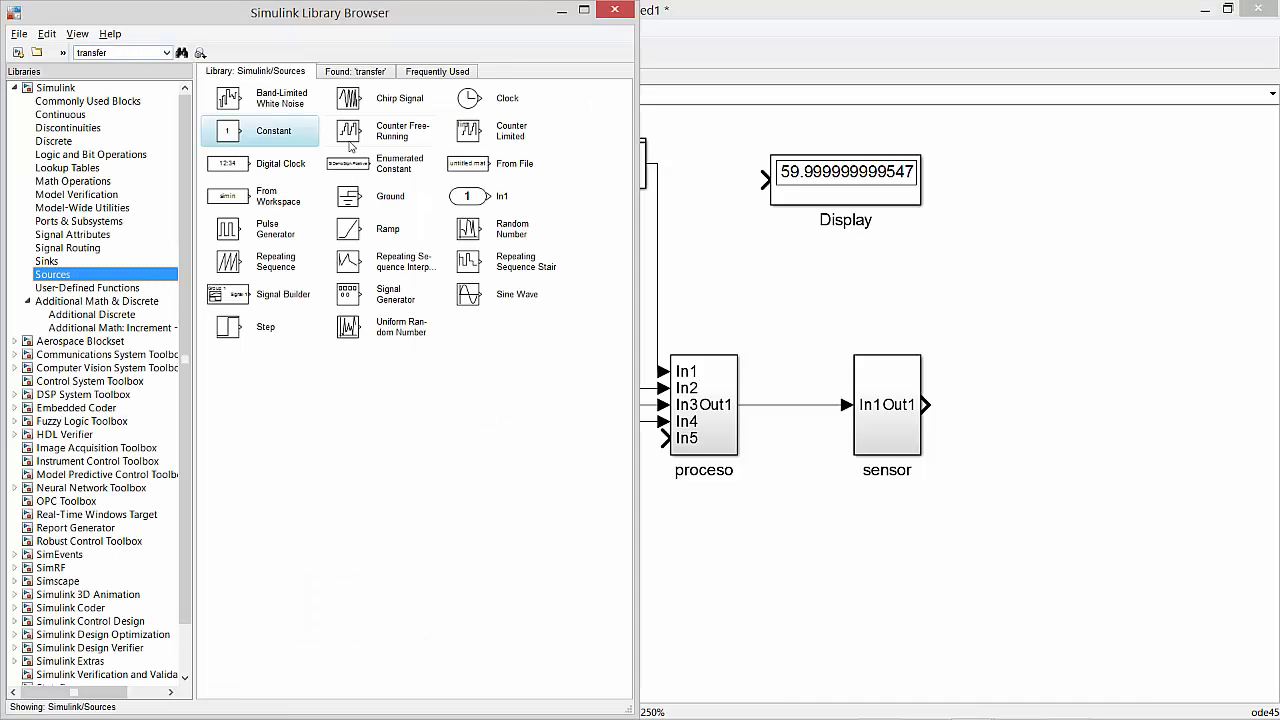
{"action": "left_click", "coordinate": [60, 181]}
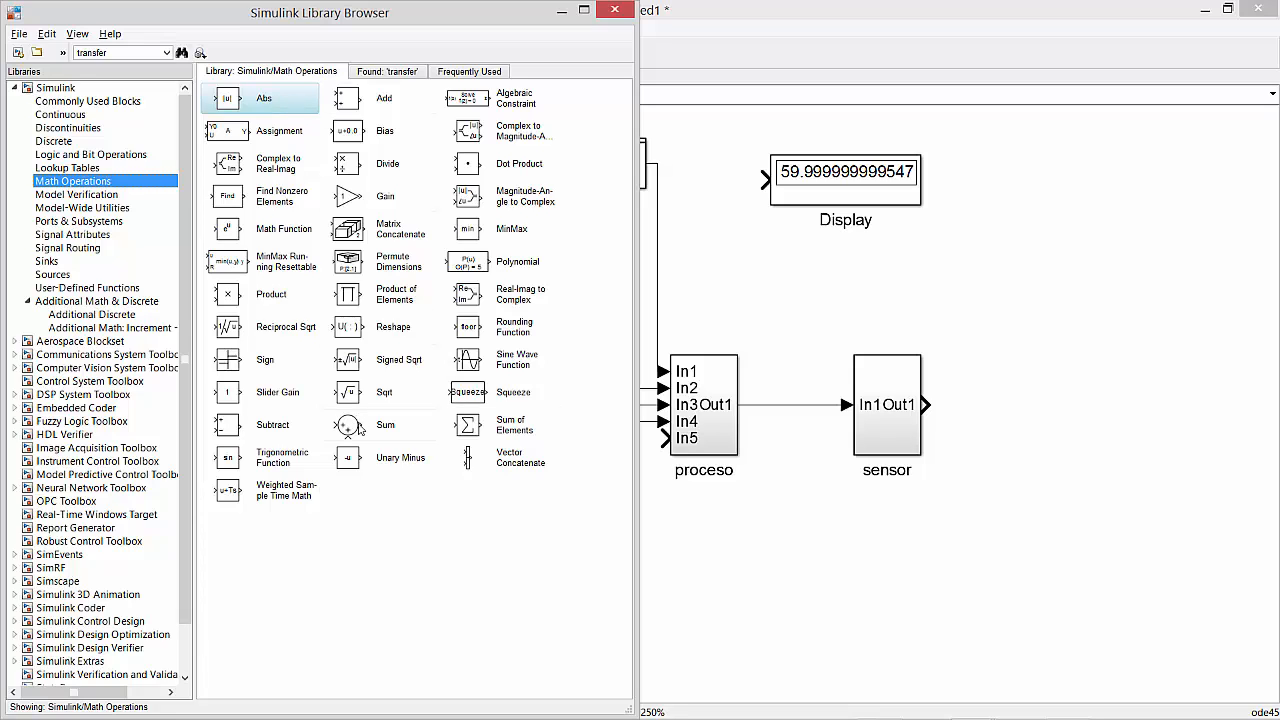
{"action": "left_click_drag", "start_coordinate": [358, 425], "coordinate": [328, 489]}
{"action": "left_click_drag", "start_coordinate": [328, 570], "coordinate": [328, 502]}
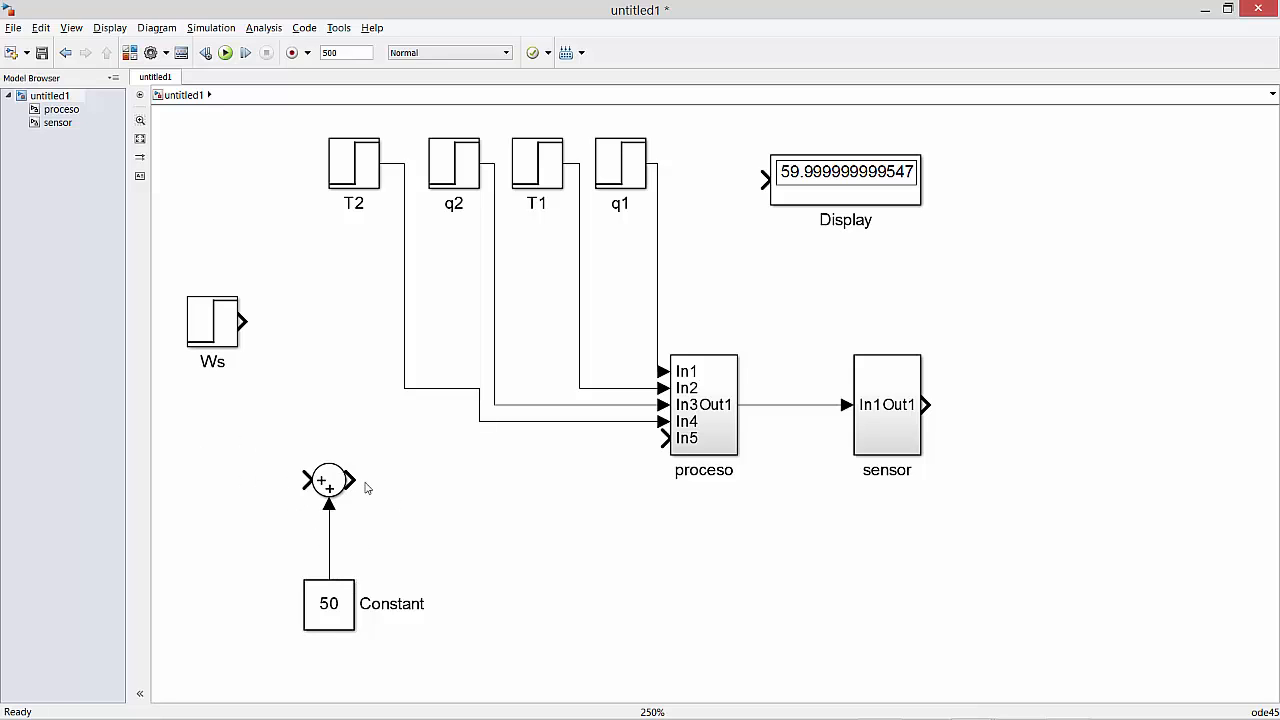
Add a Transfer Fcn block to the right of the Sum and connect the Sum's output to it.
{"action": "left_click_drag", "start_coordinate": [348, 482], "coordinate": [364, 480]}
{"action": "left_click", "coordinate": [129, 53]}
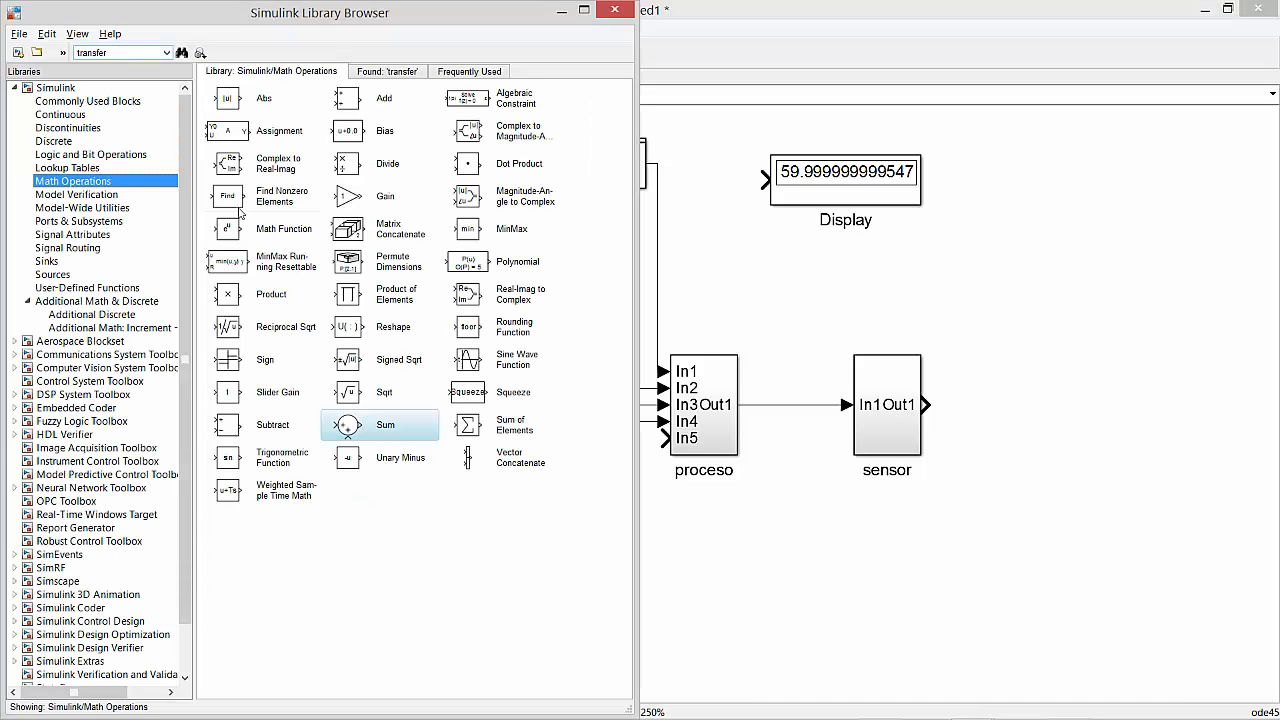
{"action": "left_click", "coordinate": [393, 72]}
{"action": "left_click_drag", "start_coordinate": [467, 114], "coordinate": [367, 479]}
{"action": "left_click_drag", "start_coordinate": [367, 484], "coordinate": [440, 482]}
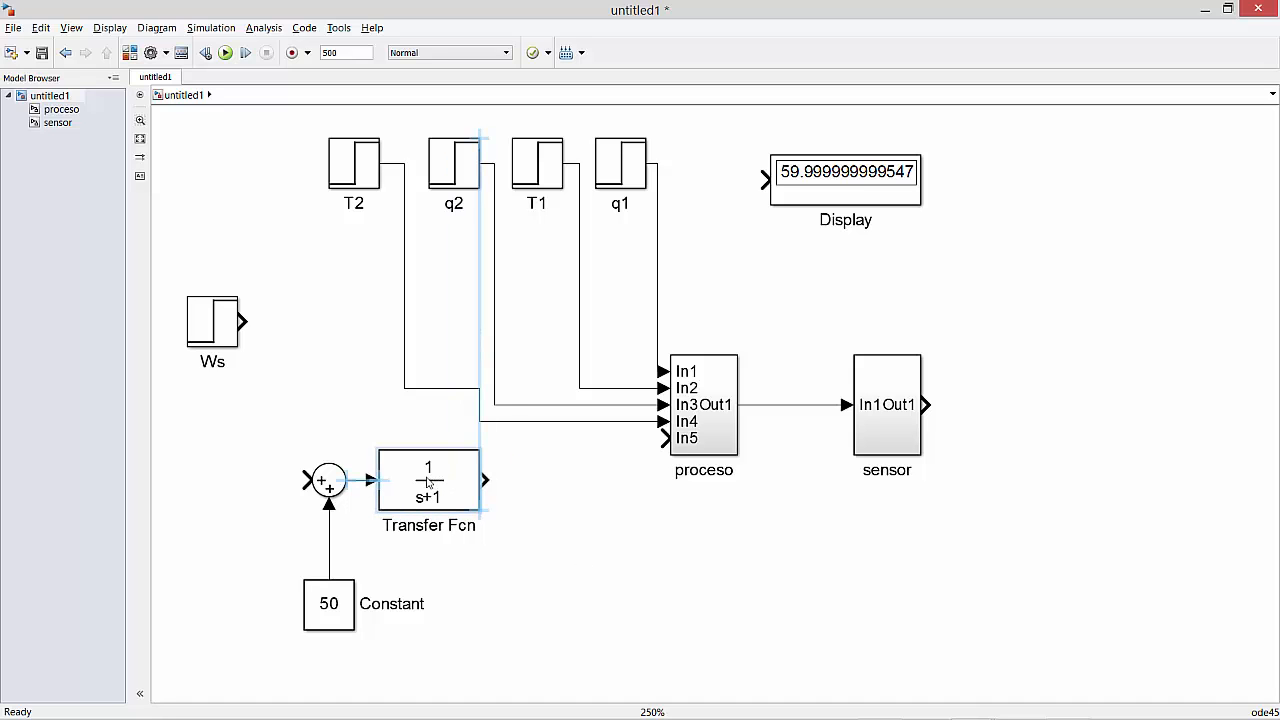
Set the new Transfer Fcn's numerator coefficients to [0.032928] and its denominator coefficients to [2 1].
{"action": "double_click", "coordinate": [440, 480]}
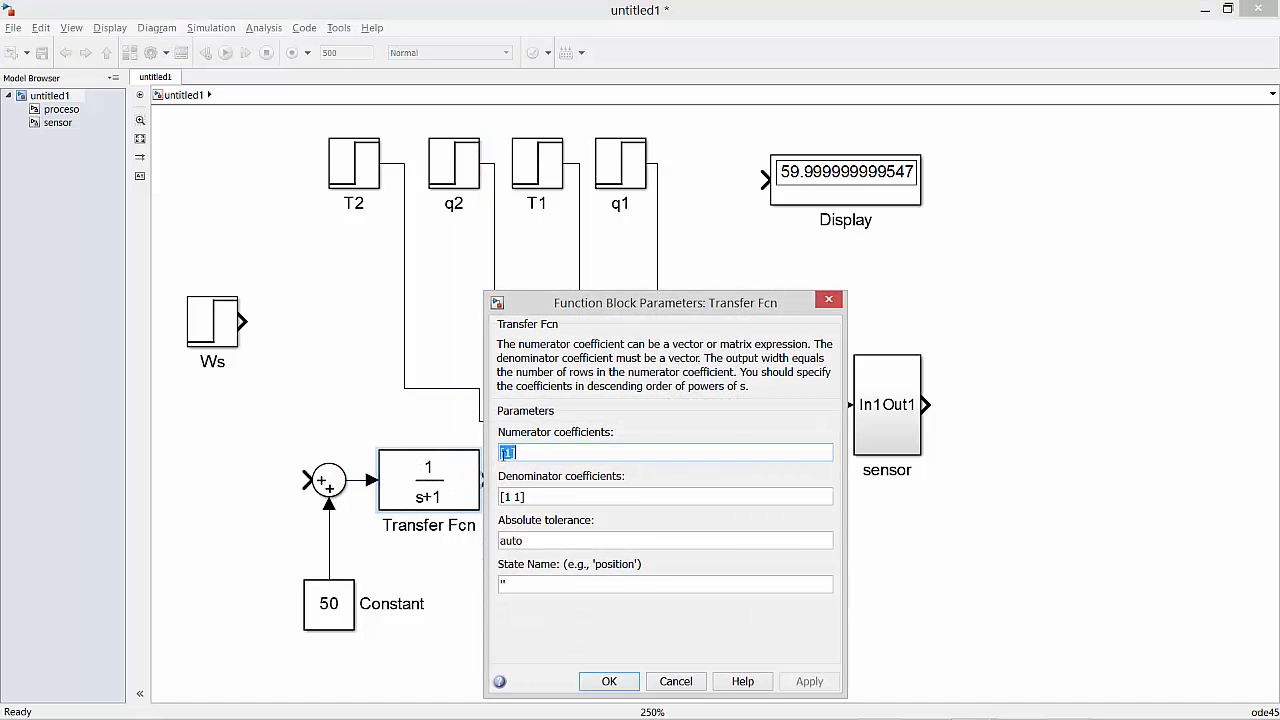
{"action": "type", "text": "[1]"}
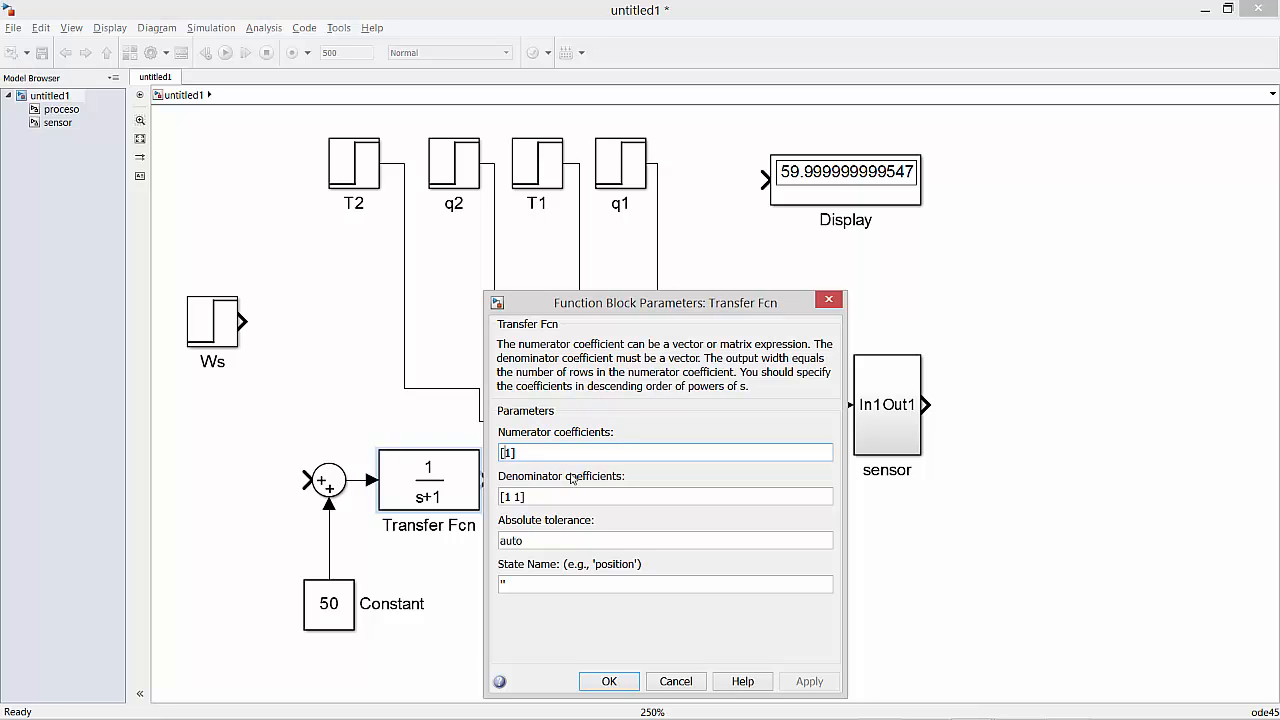
{"action": "key", "text": "Delete"}
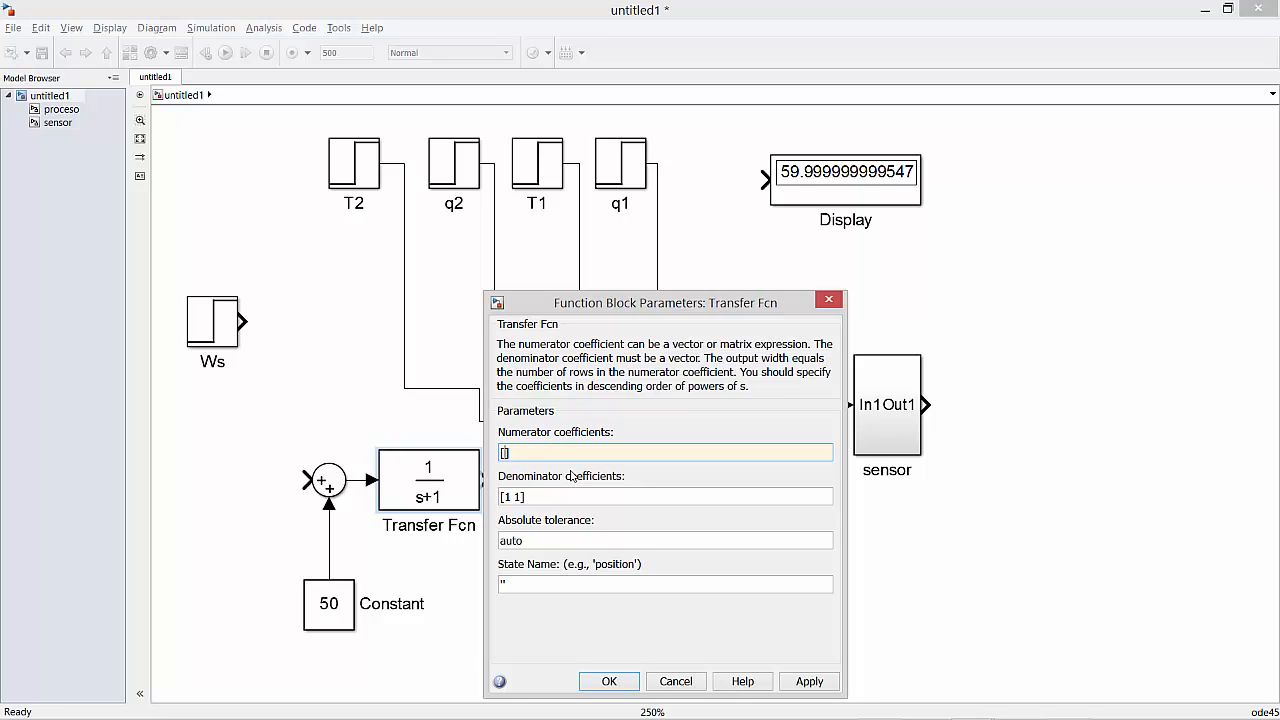
{"action": "type", "text": "0.032928"}
{"action": "triple_click", "coordinate": [507, 494]}
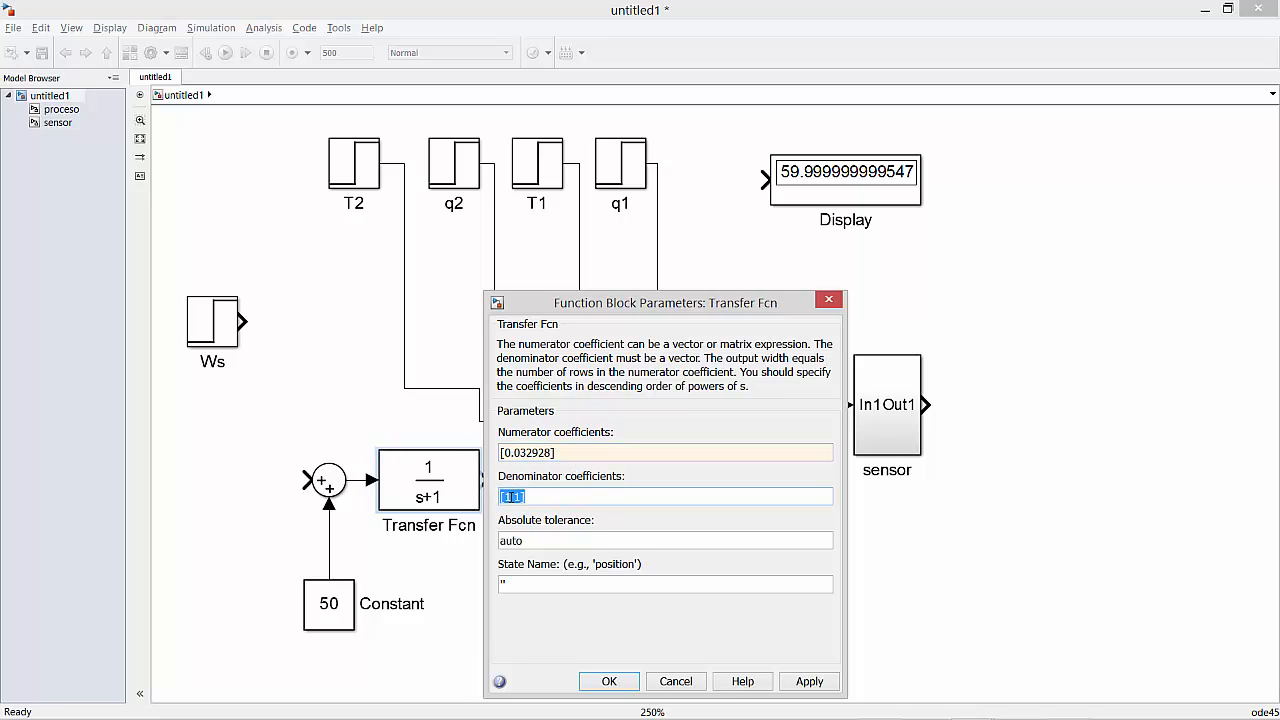
{"action": "left_click", "coordinate": [511, 496]}
{"action": "key", "text": "BackSpace"}
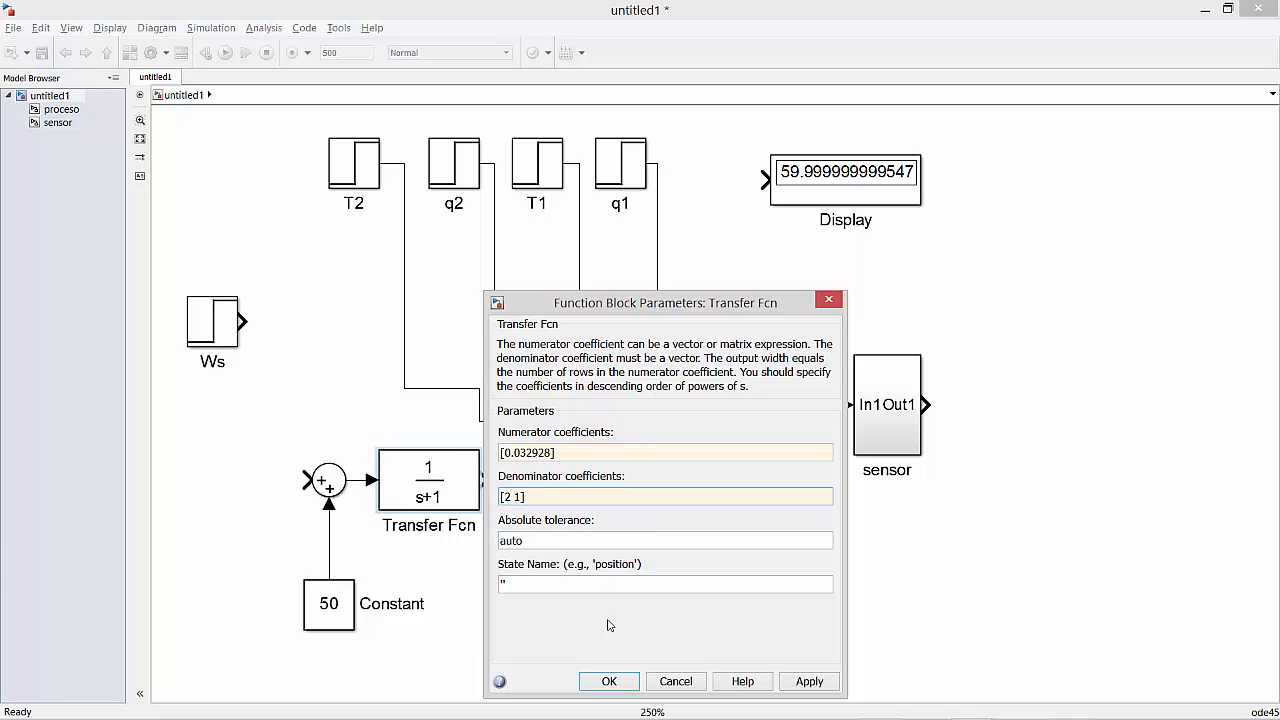
{"action": "left_click", "coordinate": [612, 680]}
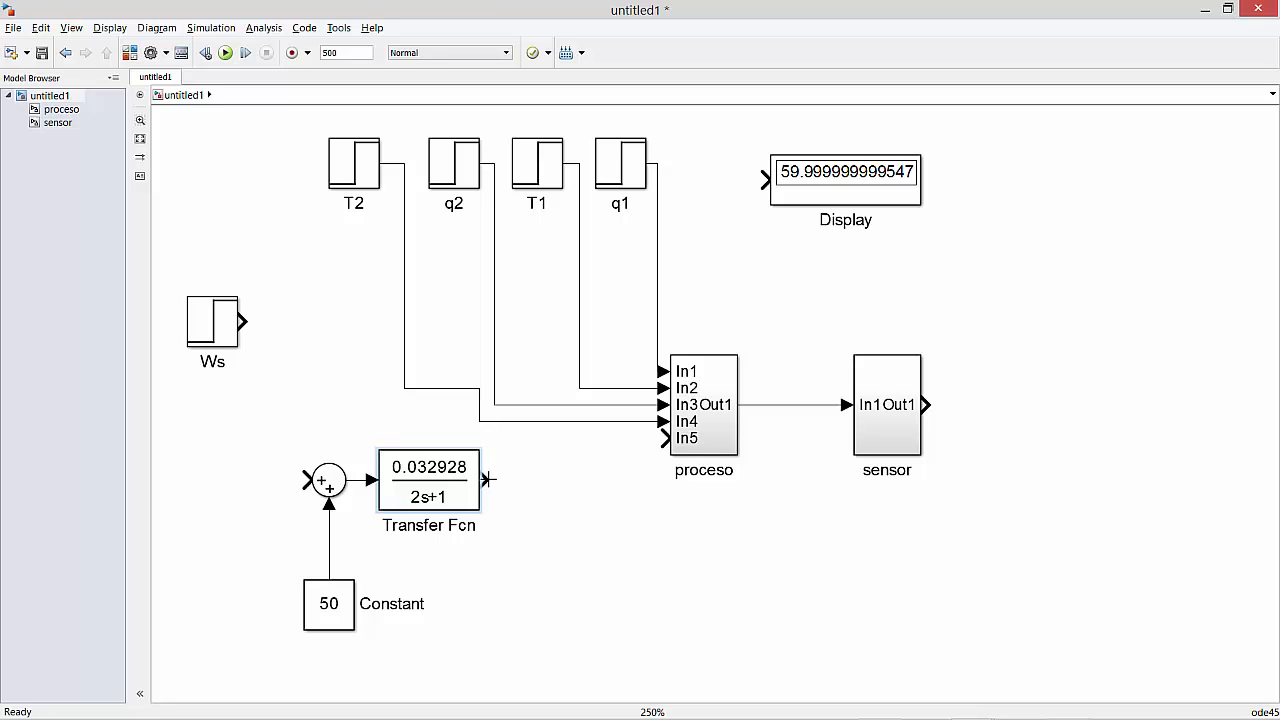
Pull an open-ended line rightward from the Transfer Fcn output and move the 50 Constant up closer to the Sum.
{"action": "left_click_drag", "start_coordinate": [487, 480], "coordinate": [590, 489]}
{"action": "left_click_drag", "start_coordinate": [322, 614], "coordinate": [316, 581]}
{"action": "left_click", "coordinate": [517, 634]}
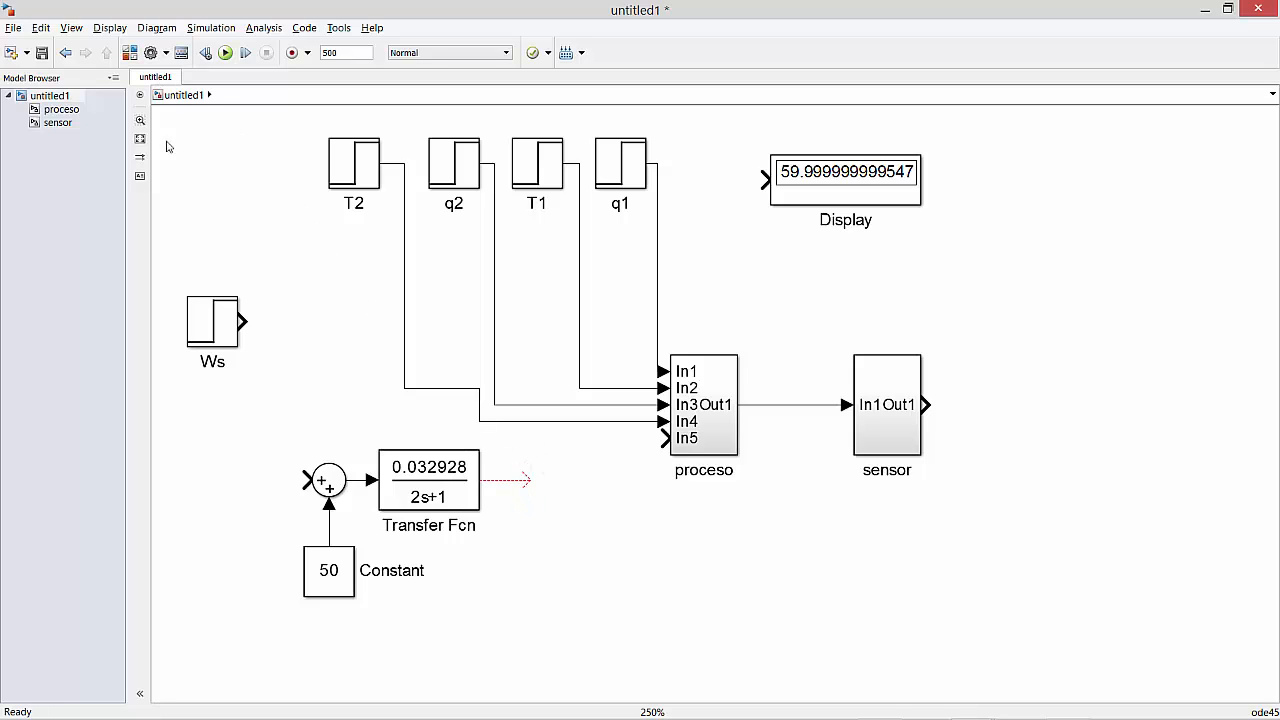
Copy the 50 Constant and the Sum block to the right of the Transfer Fcn, with the Sum copy above the Constant copy.
{"action": "left_click_drag", "start_coordinate": [350, 576], "coordinate": [591, 574]}
{"action": "left_click", "coordinate": [596, 566]}
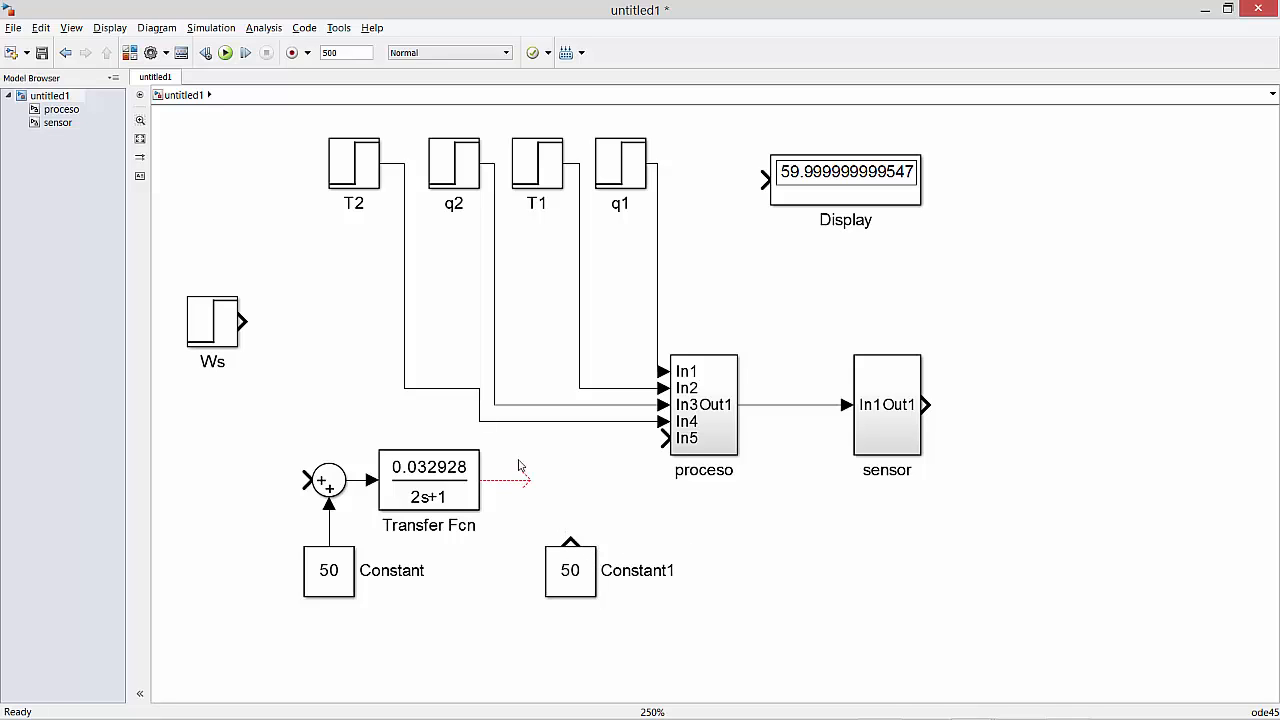
{"action": "left_click_drag", "start_coordinate": [333, 500], "coordinate": [572, 485]}
Set the first Sum block's list of signs to |+- so the 50 Constant is subtracted.
{"action": "double_click", "coordinate": [326, 484]}
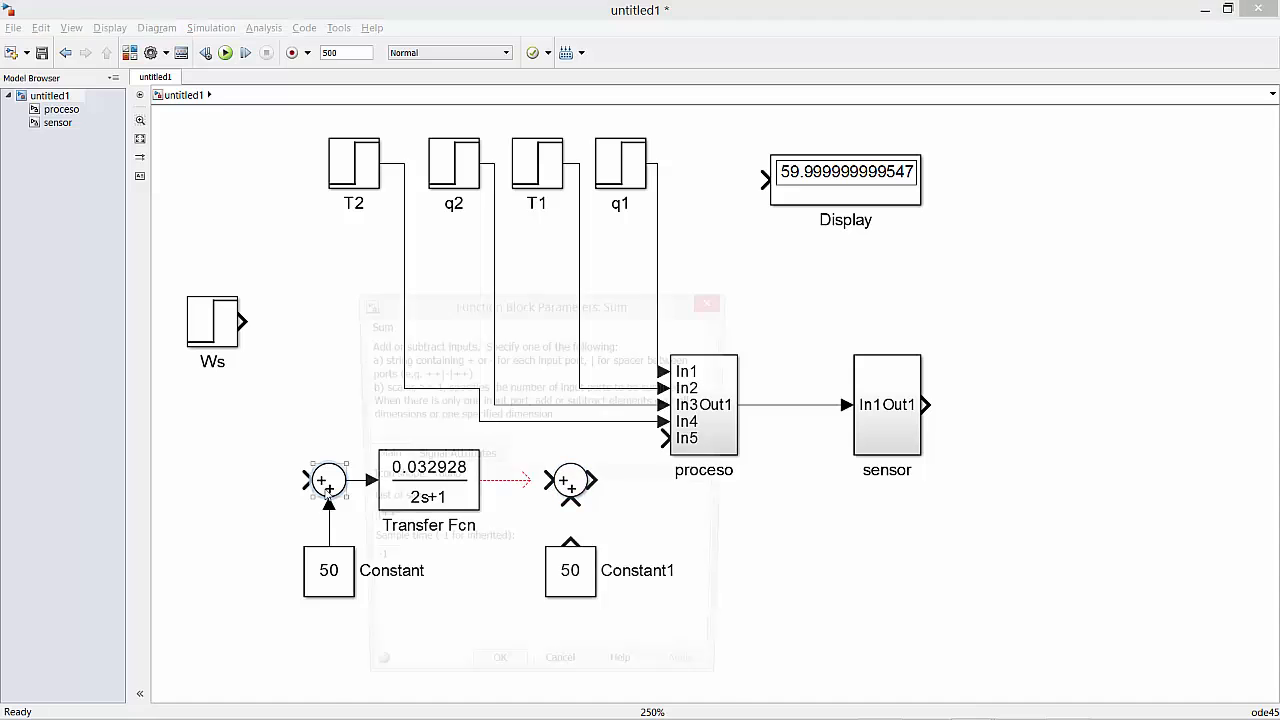
{"action": "double_click", "coordinate": [440, 520]}
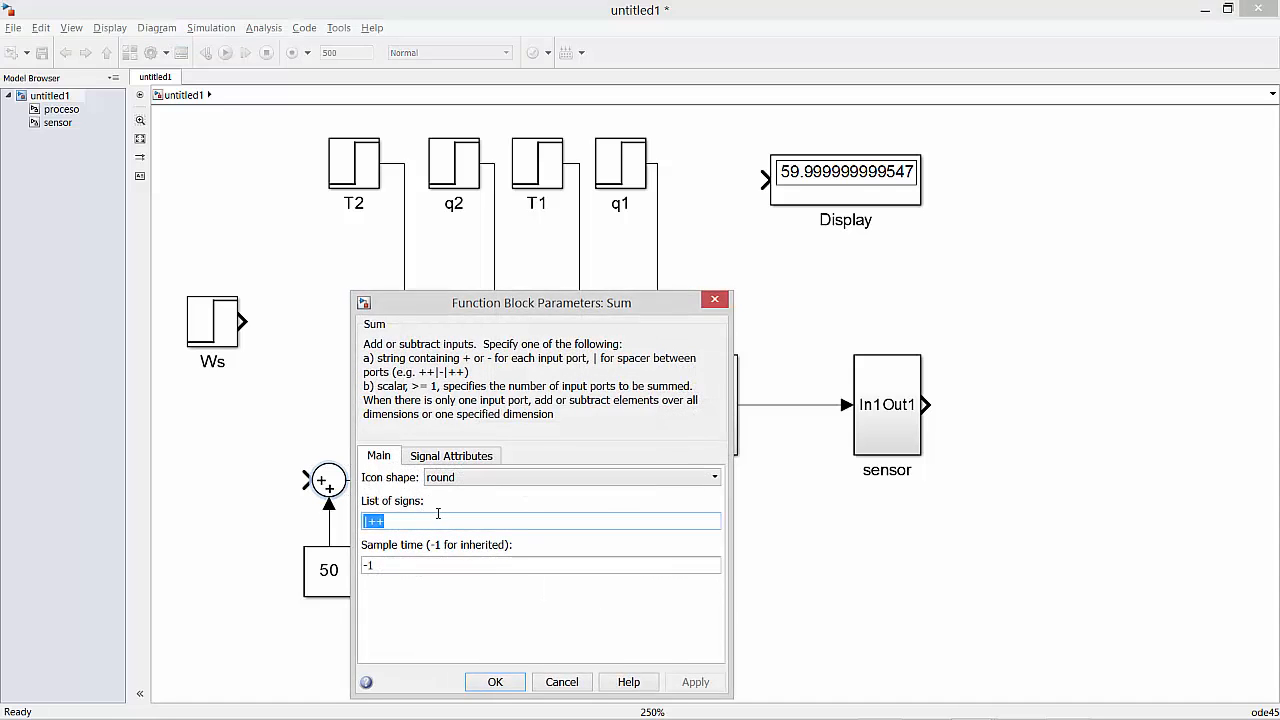
{"action": "type", "text": "|+"}
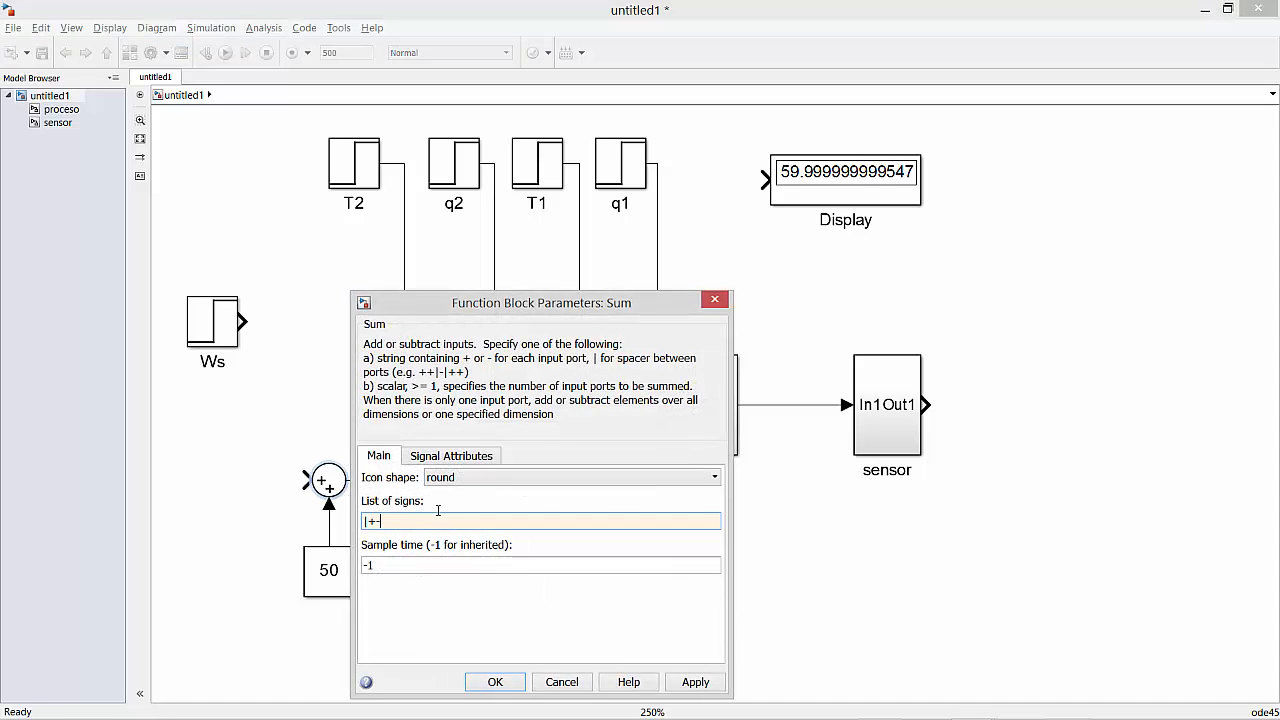
{"action": "left_click", "coordinate": [490, 682]}
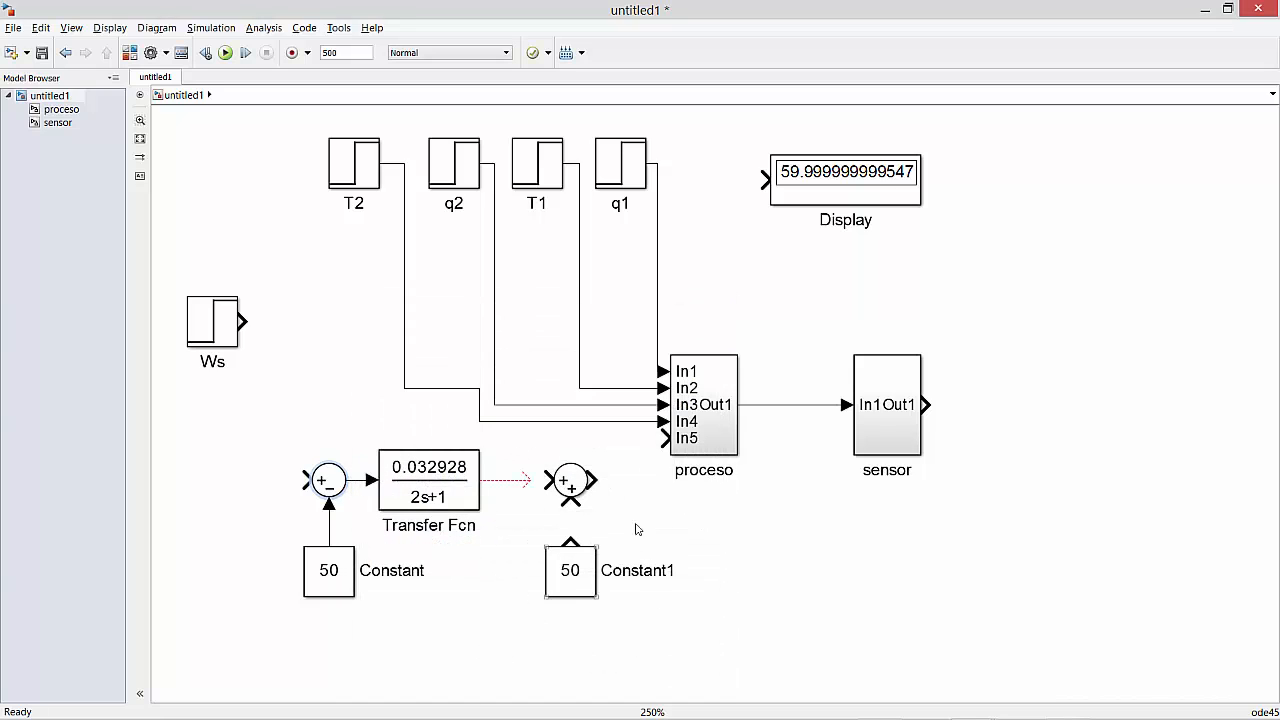
Look up the Ws step block's initial value and set the Constant1 block's value to 1.6464.
{"action": "left_click", "coordinate": [567, 484]}
{"action": "left_click", "coordinate": [627, 455]}
{"action": "left_click", "coordinate": [576, 572]}
{"action": "double_click", "coordinate": [228, 340]}
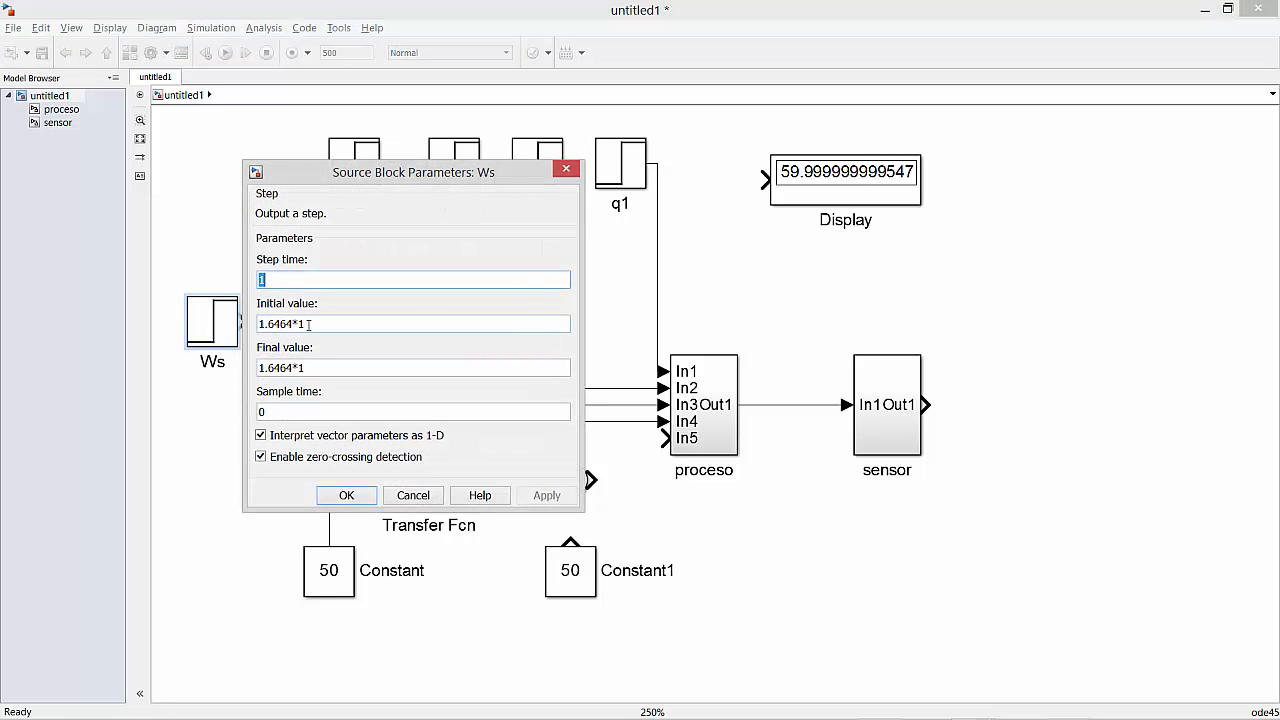
{"action": "left_click", "coordinate": [566, 168]}
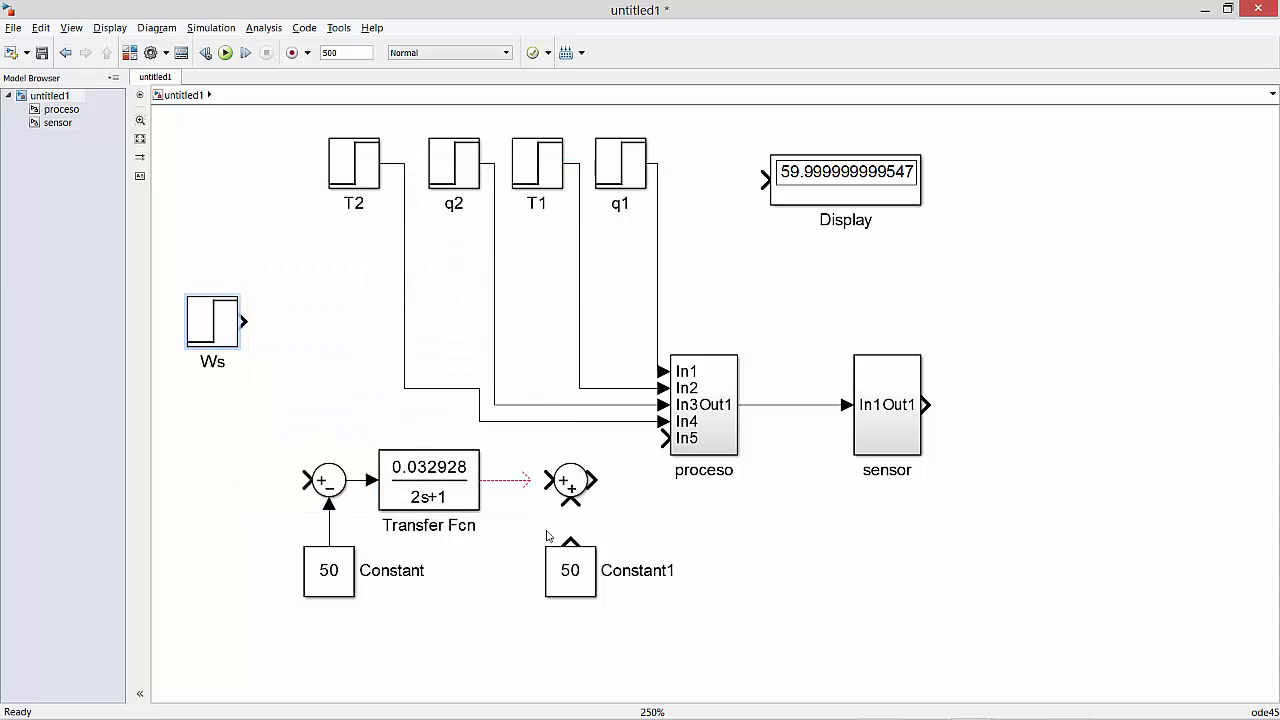
{"action": "double_click", "coordinate": [590, 576]}
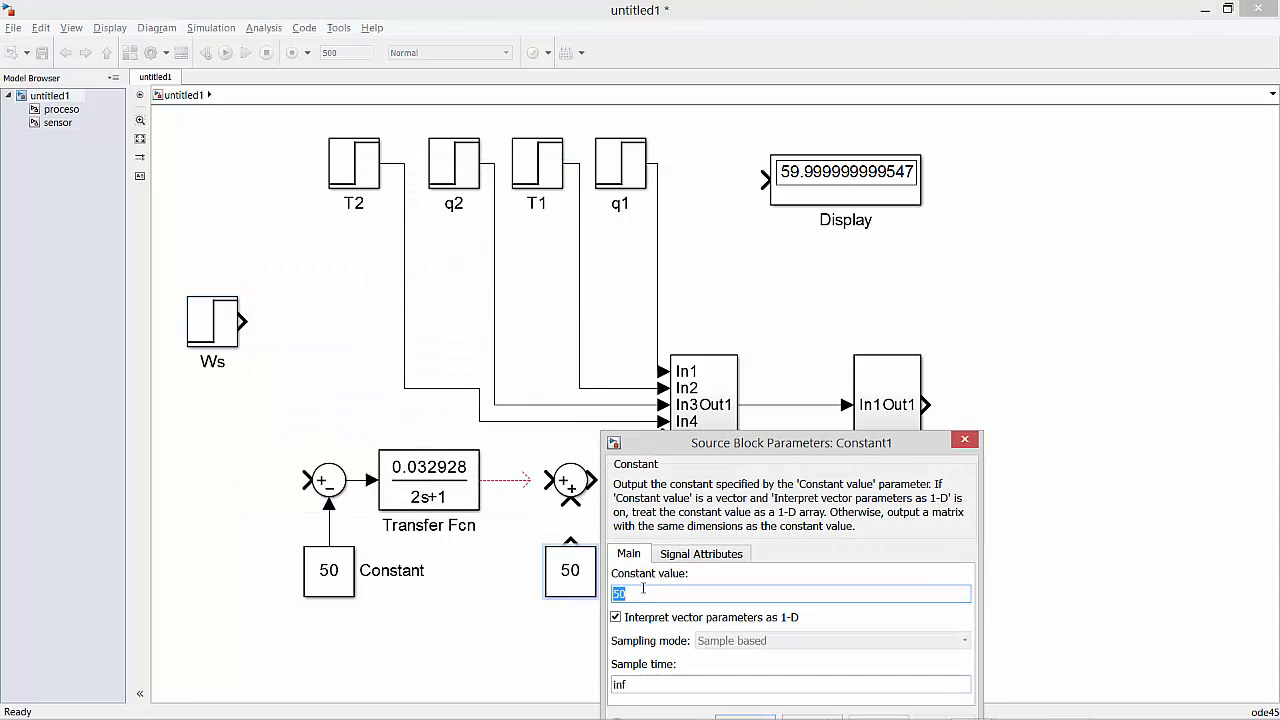
{"action": "type", "text": "1.6464"}
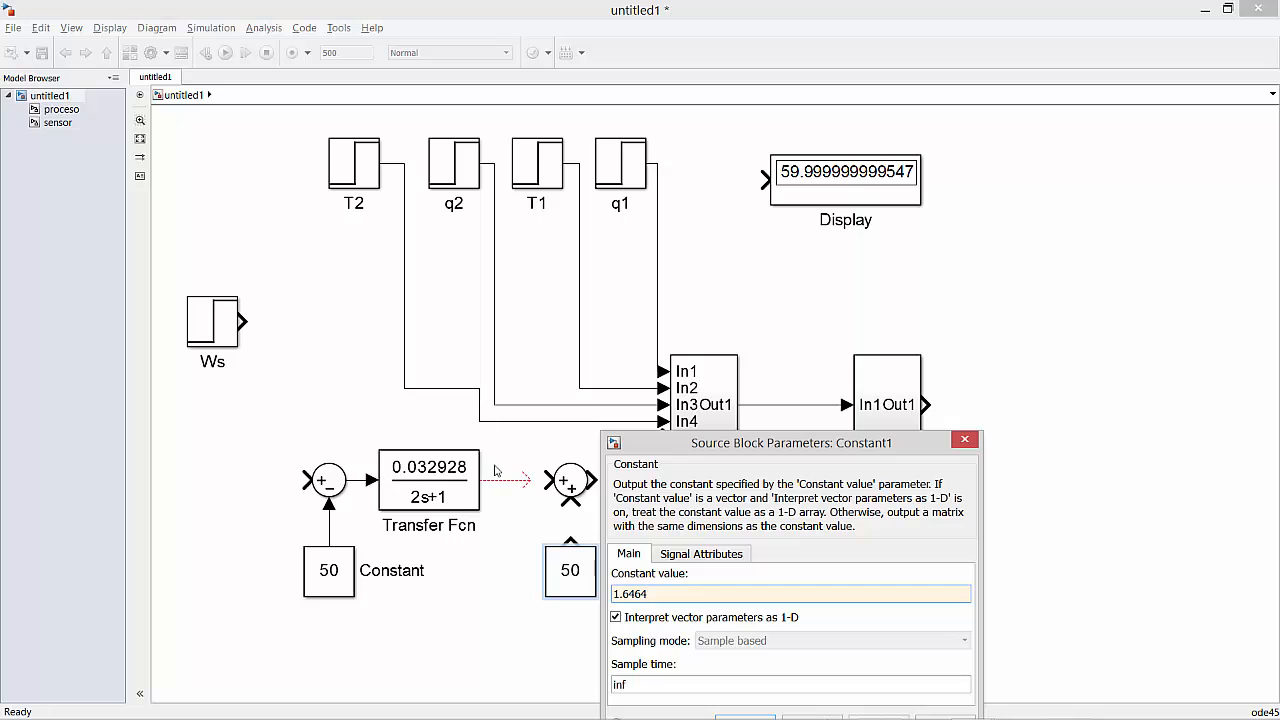
{"action": "left_click_drag", "start_coordinate": [696, 447], "coordinate": [903, 320]}
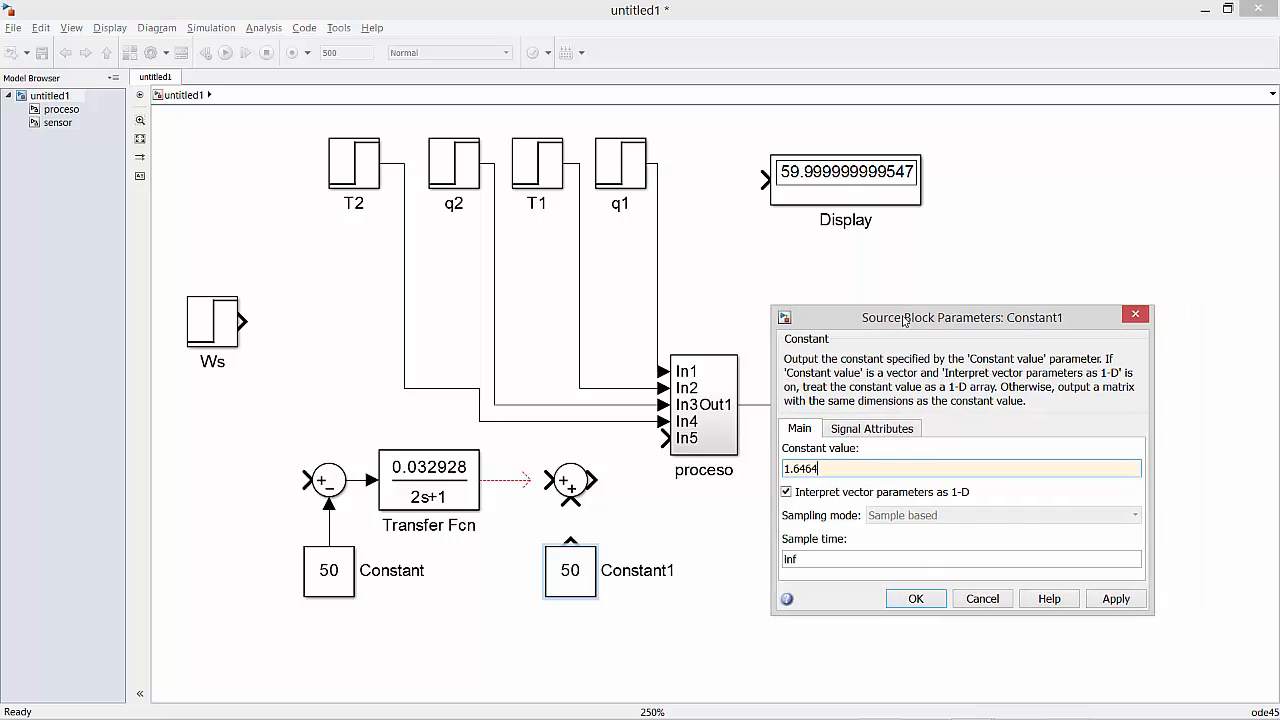
{"action": "left_click", "coordinate": [913, 600]}
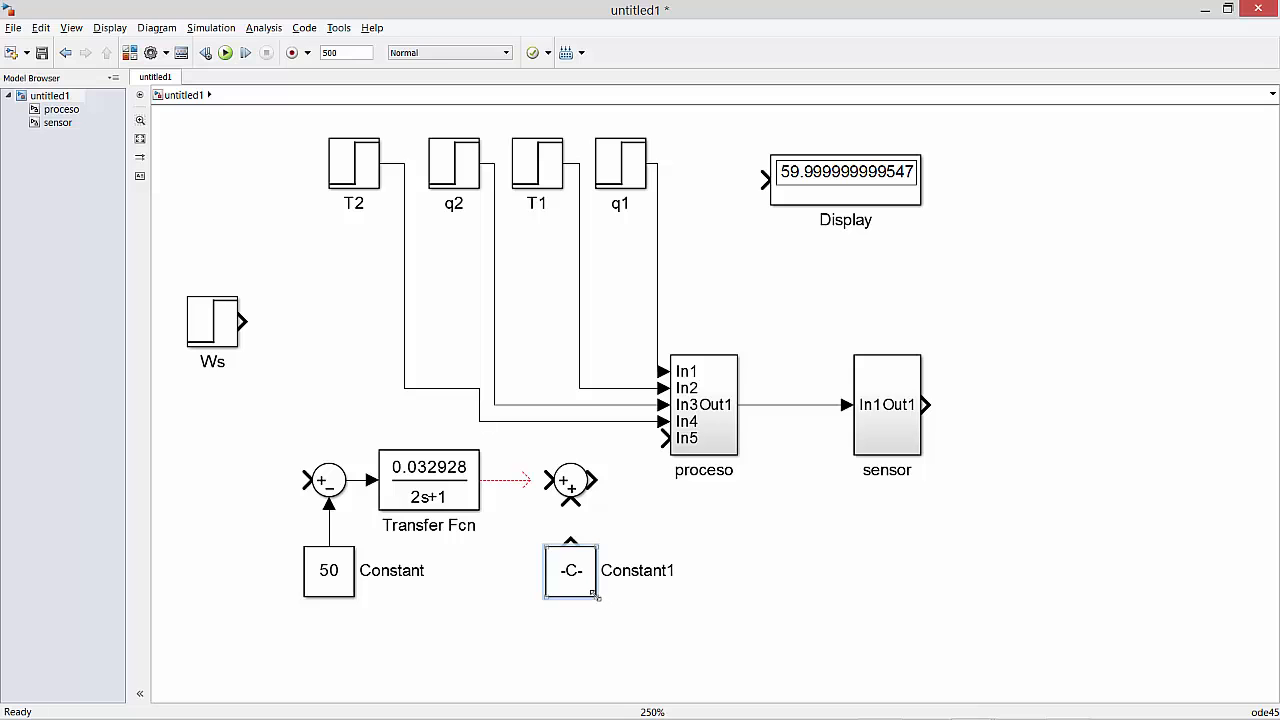
{"action": "left_click", "coordinate": [684, 474]}
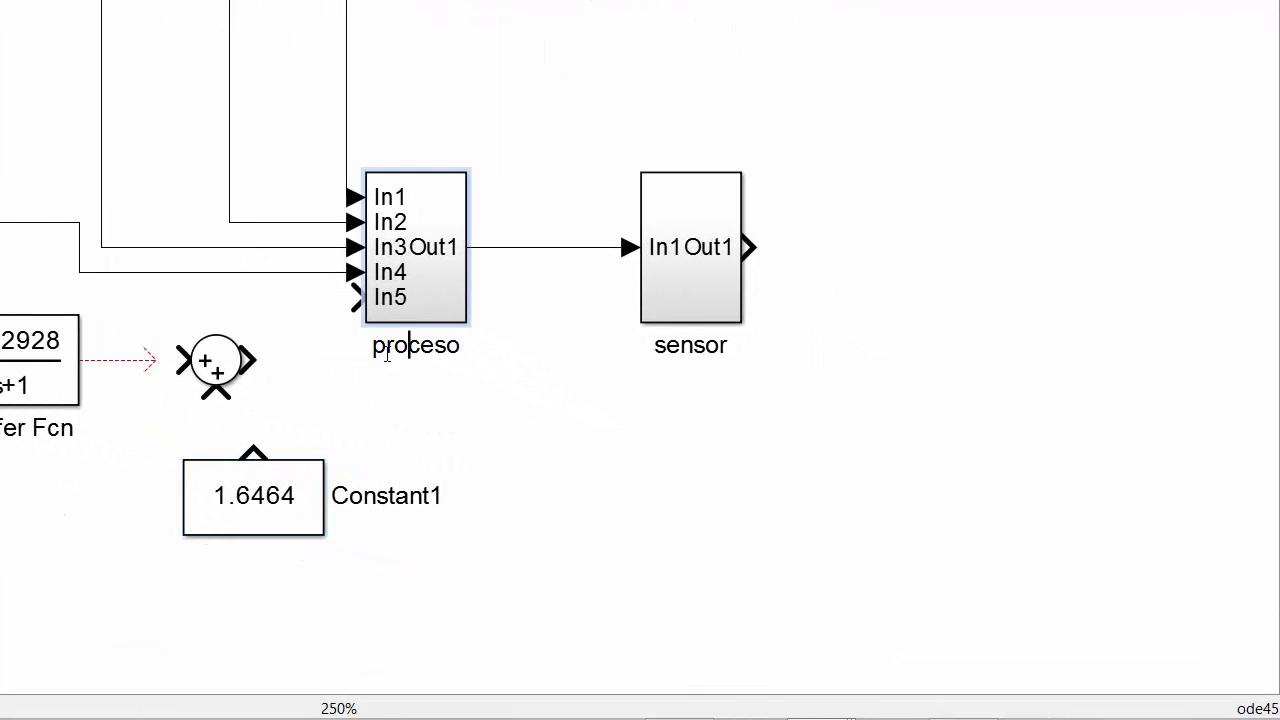
{"action": "left_click", "coordinate": [677, 474]}
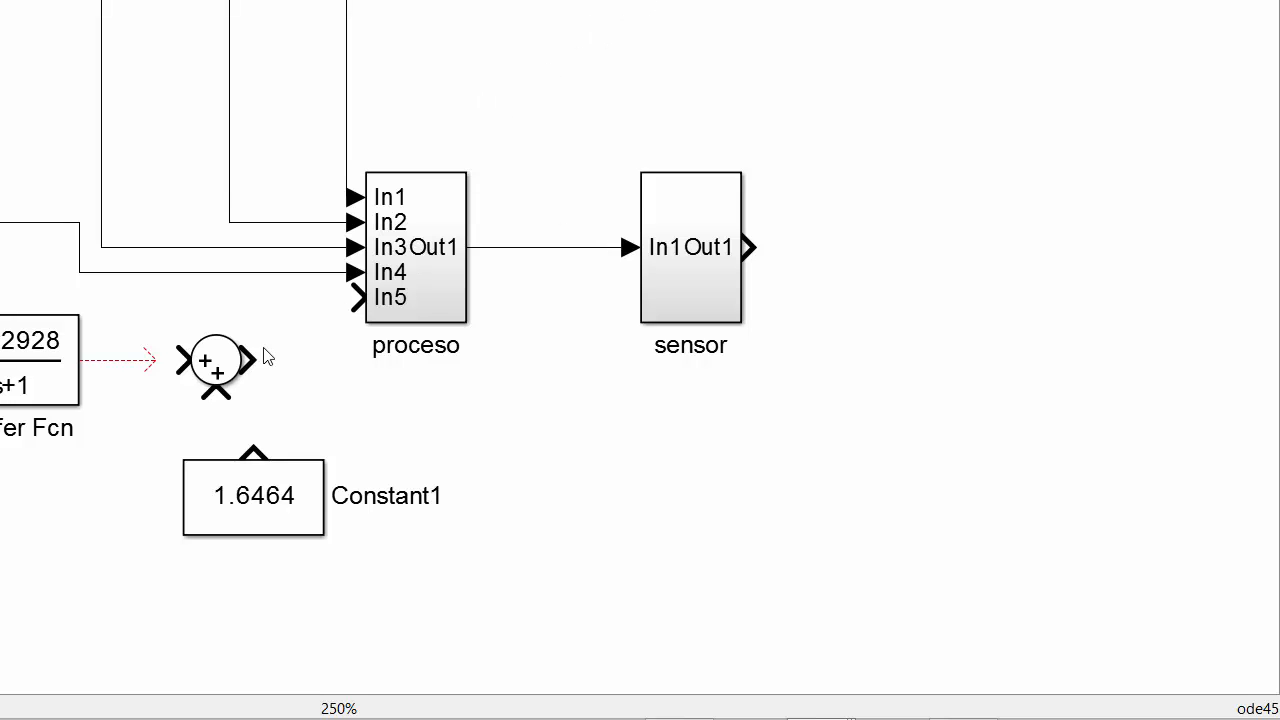
Connect Constant1 and the Transfer Fcn output to the second Sum, and that Sum's output to In5 of proceso.
{"action": "left_click_drag", "start_coordinate": [244, 446], "coordinate": [216, 394]}
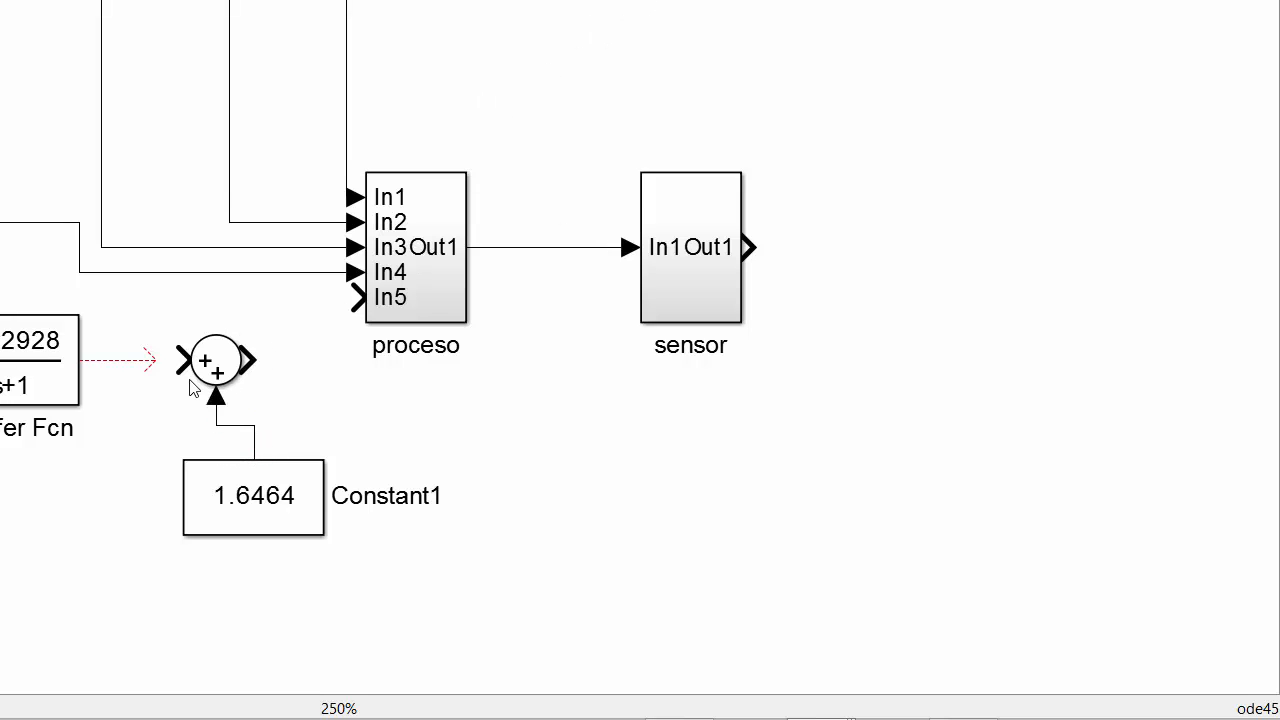
{"action": "left_click_drag", "start_coordinate": [148, 362], "coordinate": [214, 371]}
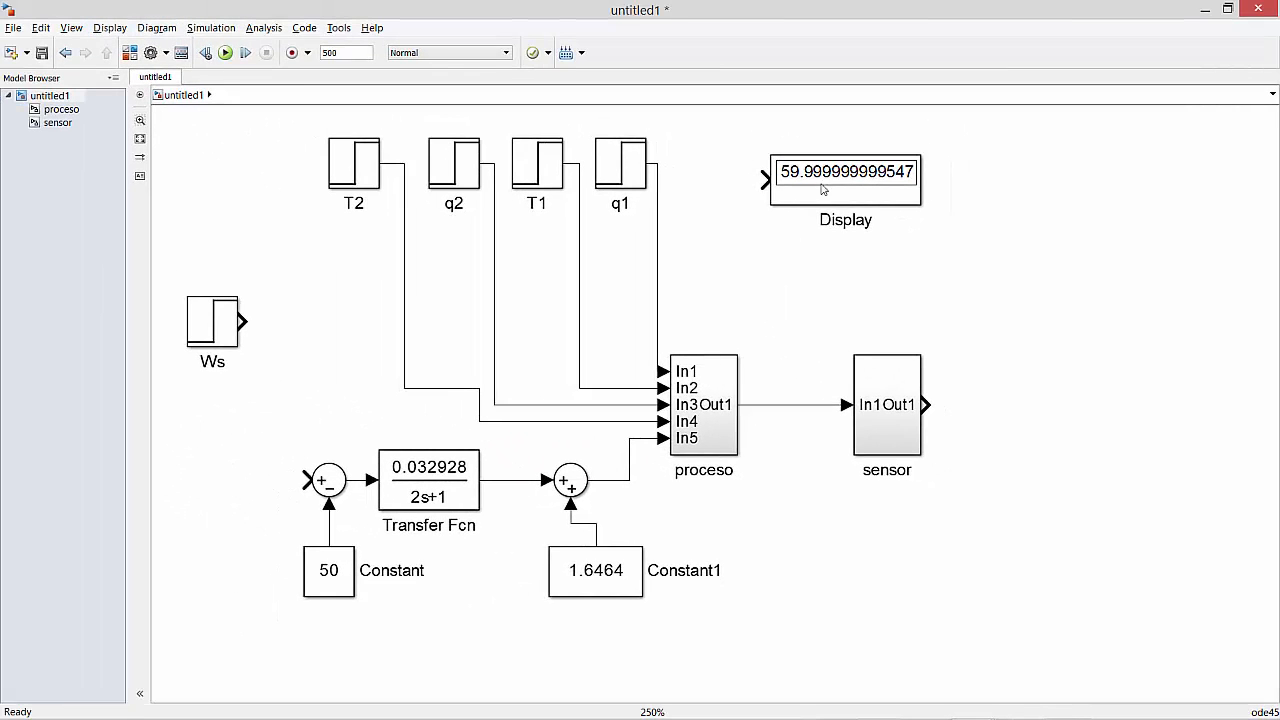
Move the Display block to the free area above the Ws step block.
{"action": "left_click_drag", "start_coordinate": [842, 197], "coordinate": [259, 246]}
{"action": "left_click", "coordinate": [344, 372]}
{"action": "left_click_drag", "start_coordinate": [285, 428], "coordinate": [448, 404]}
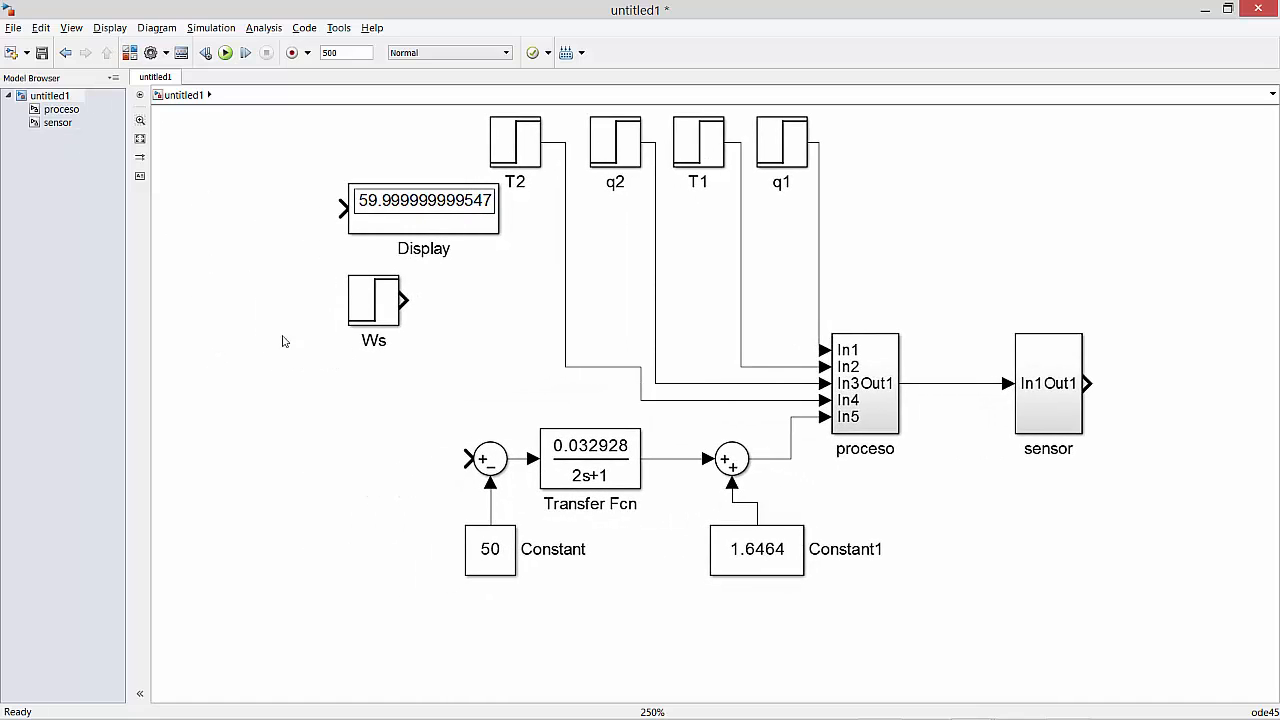
Place a copy of the 50 Constant left of the first Sum, connect it to the positive input, and space the two apart.
{"action": "left_click_drag", "start_coordinate": [485, 563], "coordinate": [335, 512]}
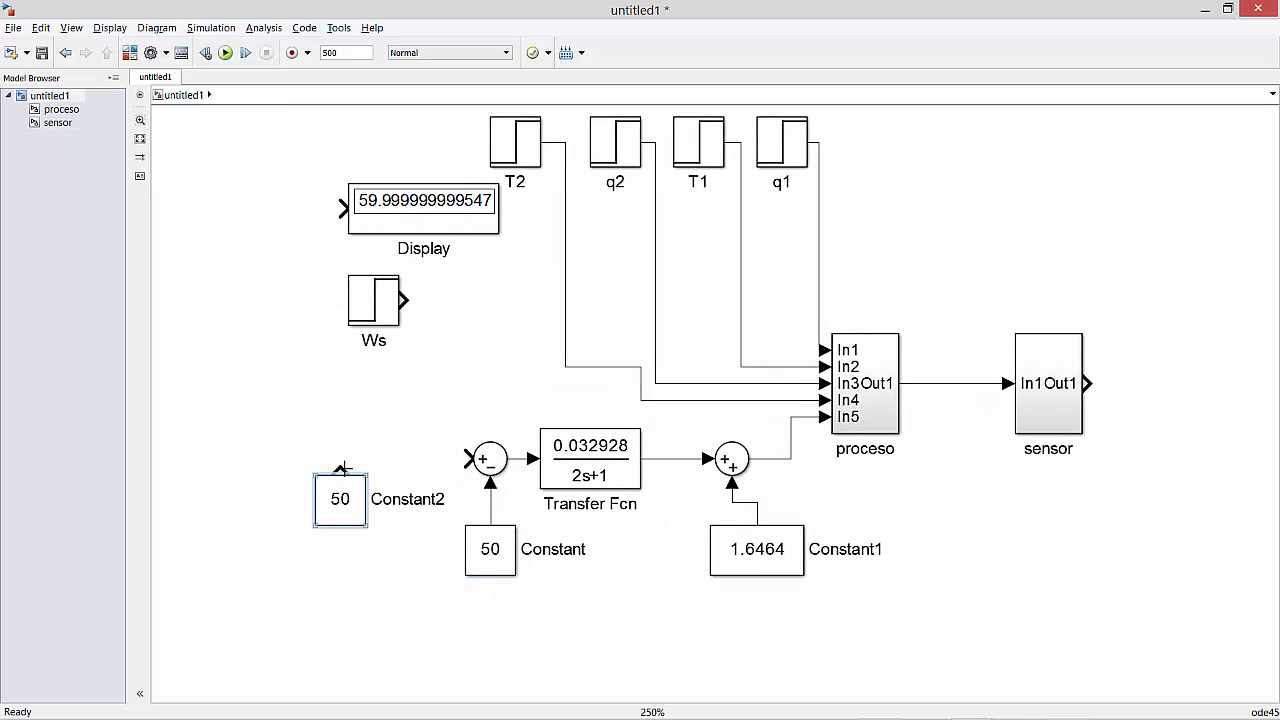
{"action": "left_click_drag", "start_coordinate": [342, 468], "coordinate": [465, 457]}
{"action": "left_click_drag", "start_coordinate": [335, 511], "coordinate": [305, 513]}
{"action": "left_click_drag", "start_coordinate": [490, 459], "coordinate": [415, 459]}
Move Ws aside and connect Display and three copies of it to the outputs of the first Sum, Transfer Fcn, second Sum and sensor.
{"action": "left_click_drag", "start_coordinate": [364, 311], "coordinate": [981, 178]}
{"action": "left_click_drag", "start_coordinate": [360, 218], "coordinate": [475, 459]}
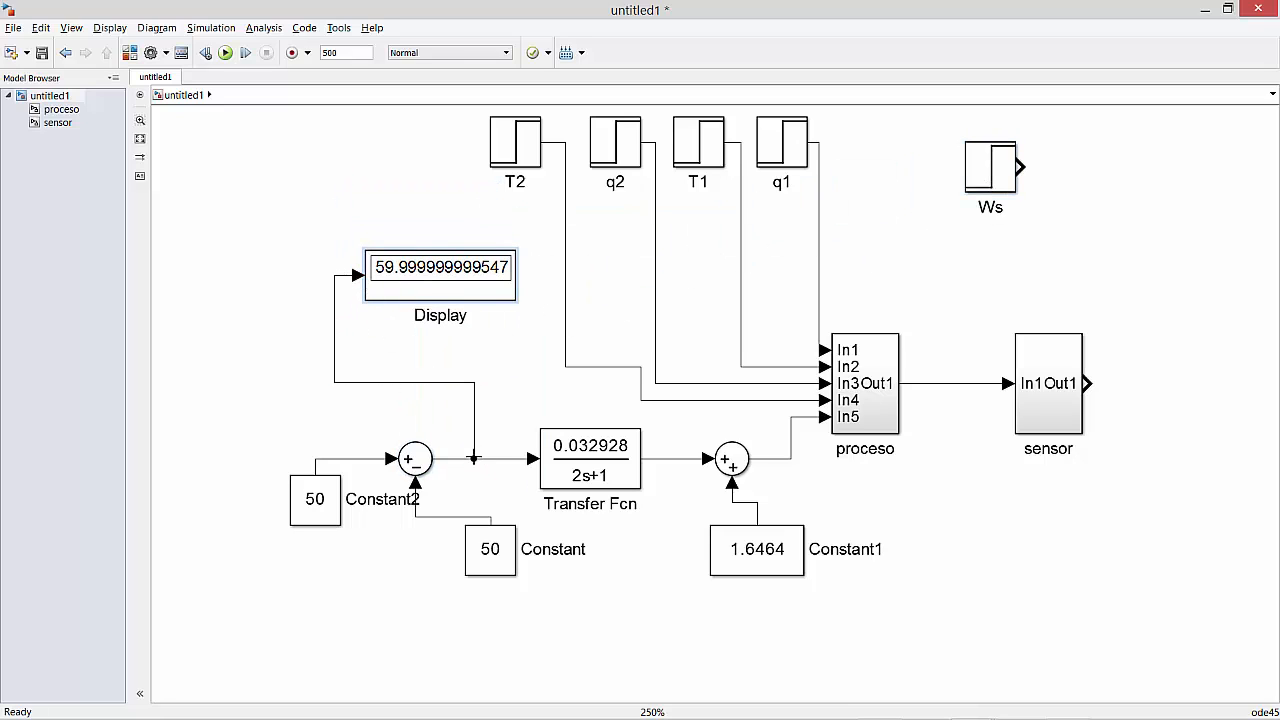
{"action": "left_click_drag", "start_coordinate": [437, 289], "coordinate": [656, 457]}
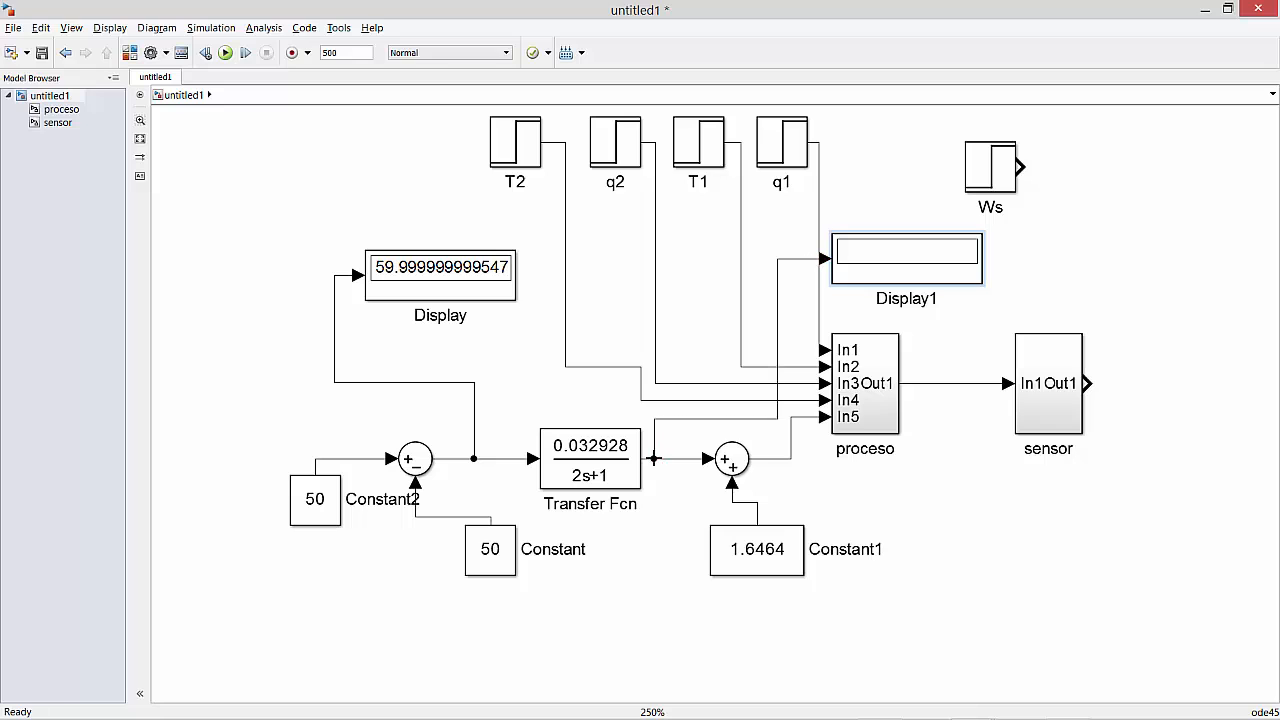
{"action": "left_click_drag", "start_coordinate": [924, 284], "coordinate": [1064, 575]}
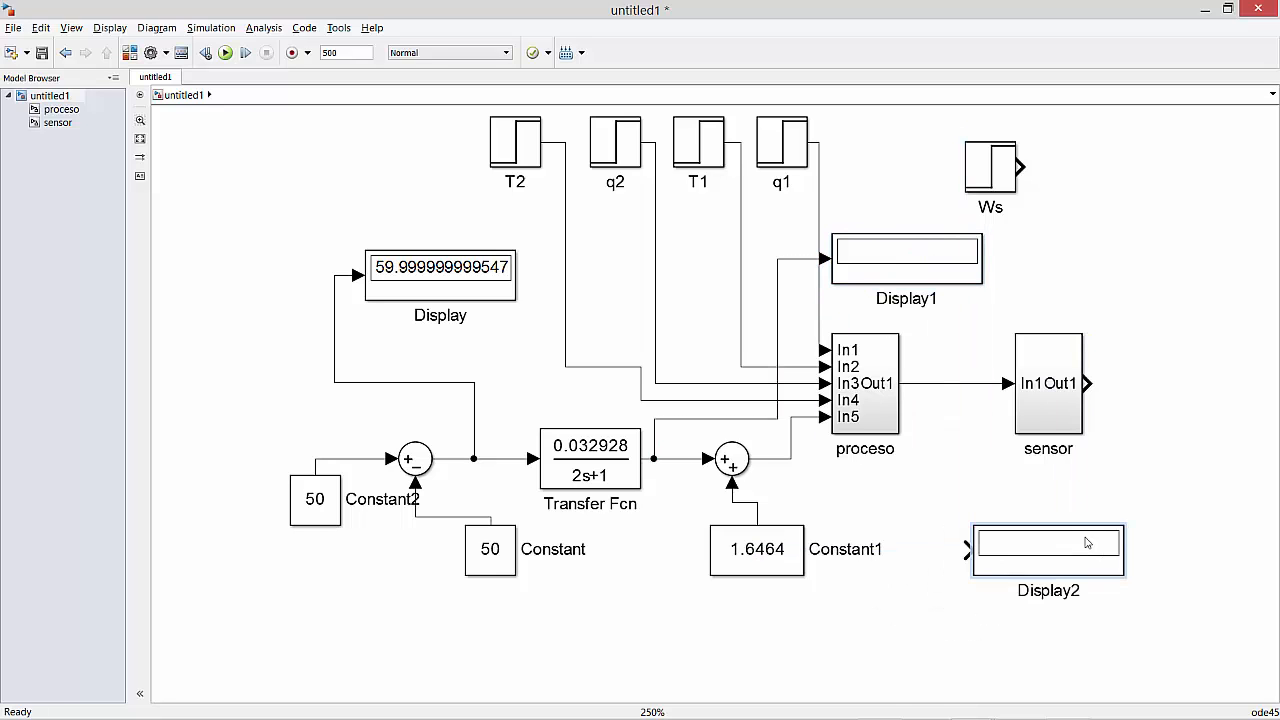
{"action": "left_click_drag", "start_coordinate": [957, 548], "coordinate": [795, 456]}
{"action": "left_click_drag", "start_coordinate": [1034, 550], "coordinate": [1088, 383]}
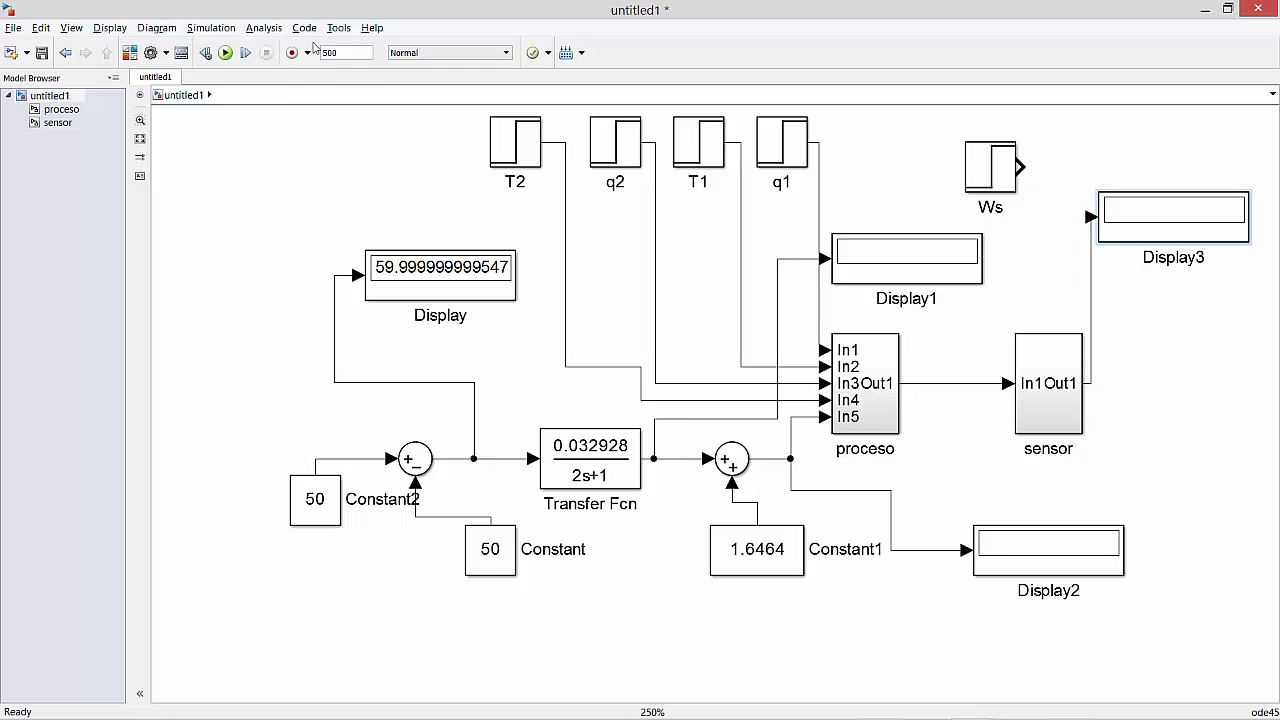
Run the simulation, move sensor to make room for a display on proceso's output, and rerun with a stop time of 1000.
{"action": "left_click", "coordinate": [225, 53]}
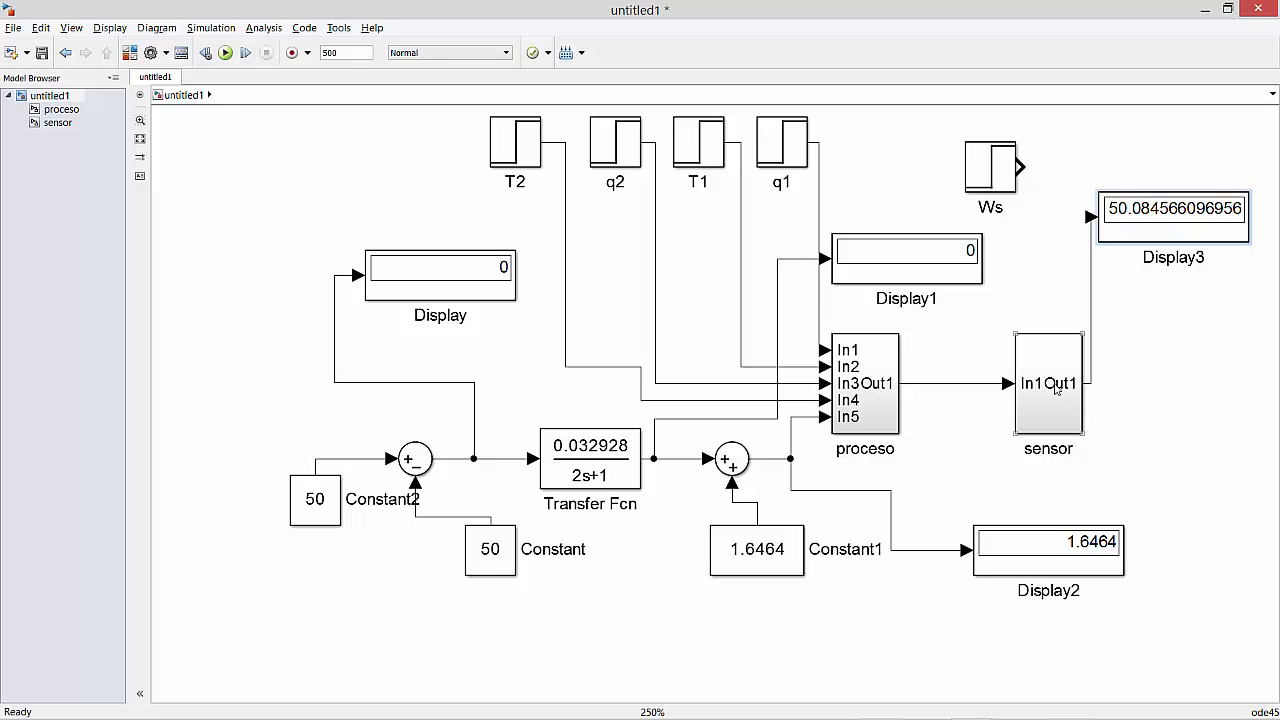
{"action": "left_click_drag", "start_coordinate": [1058, 392], "coordinate": [1024, 392]}
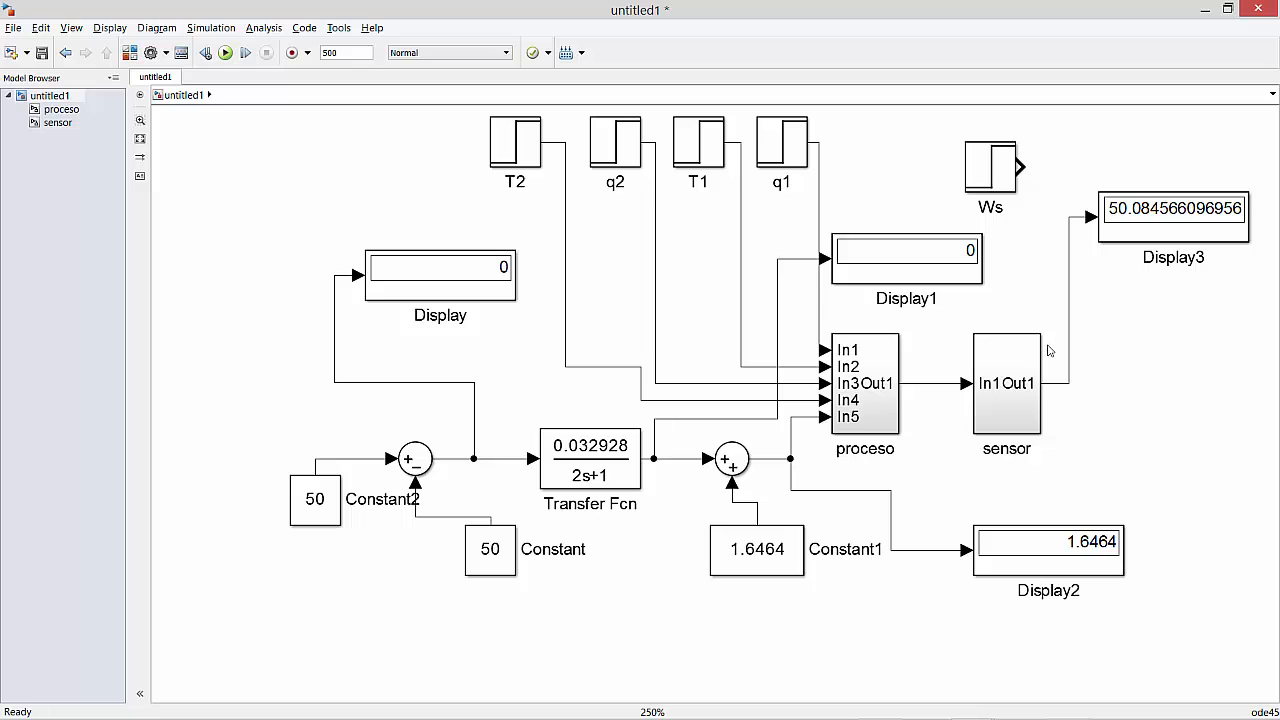
{"action": "left_click", "coordinate": [1152, 203]}
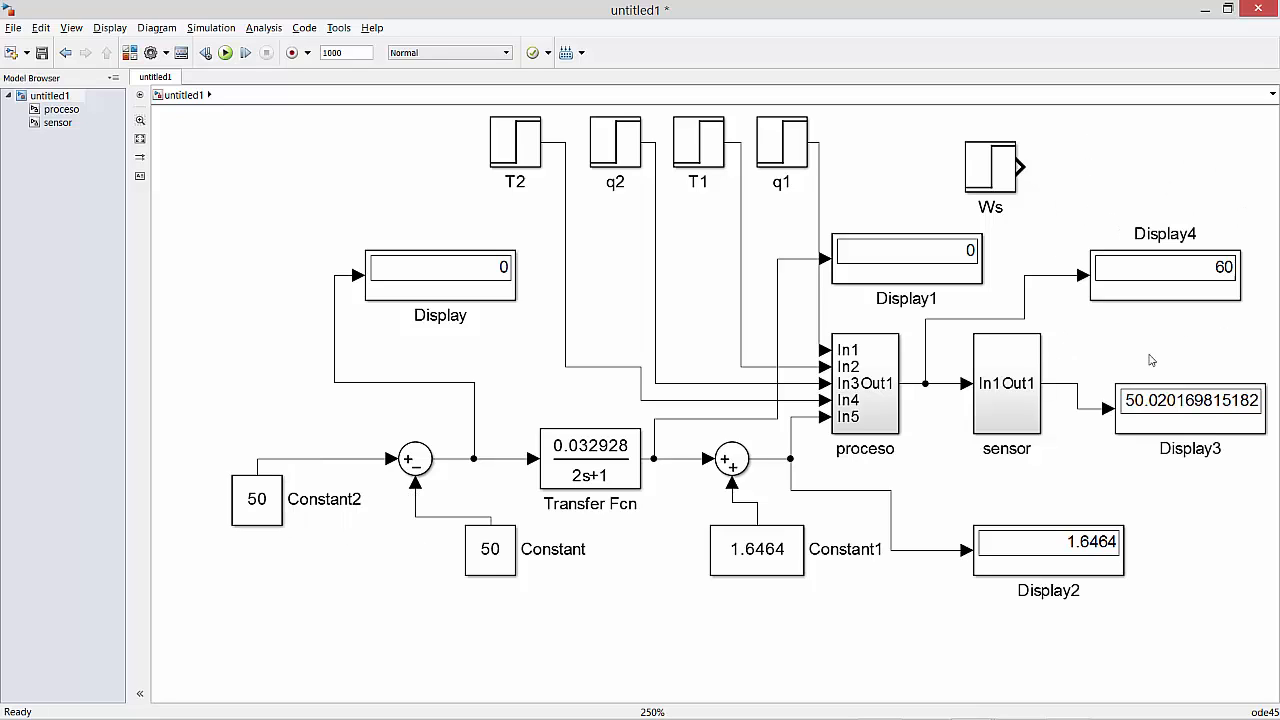
{"action": "left_click", "coordinate": [1182, 405]}
Set Constant2's value to 0 and run the simulation.
{"action": "double_click", "coordinate": [255, 505]}
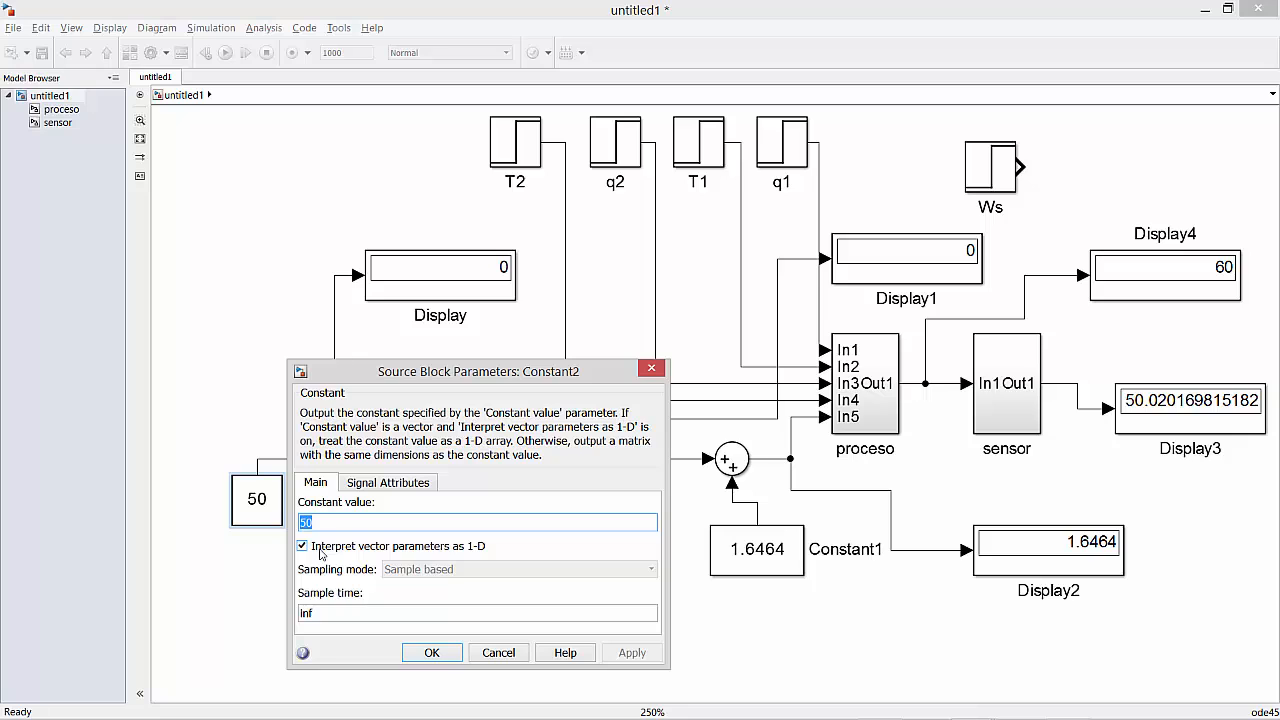
{"action": "type", "text": "0"}
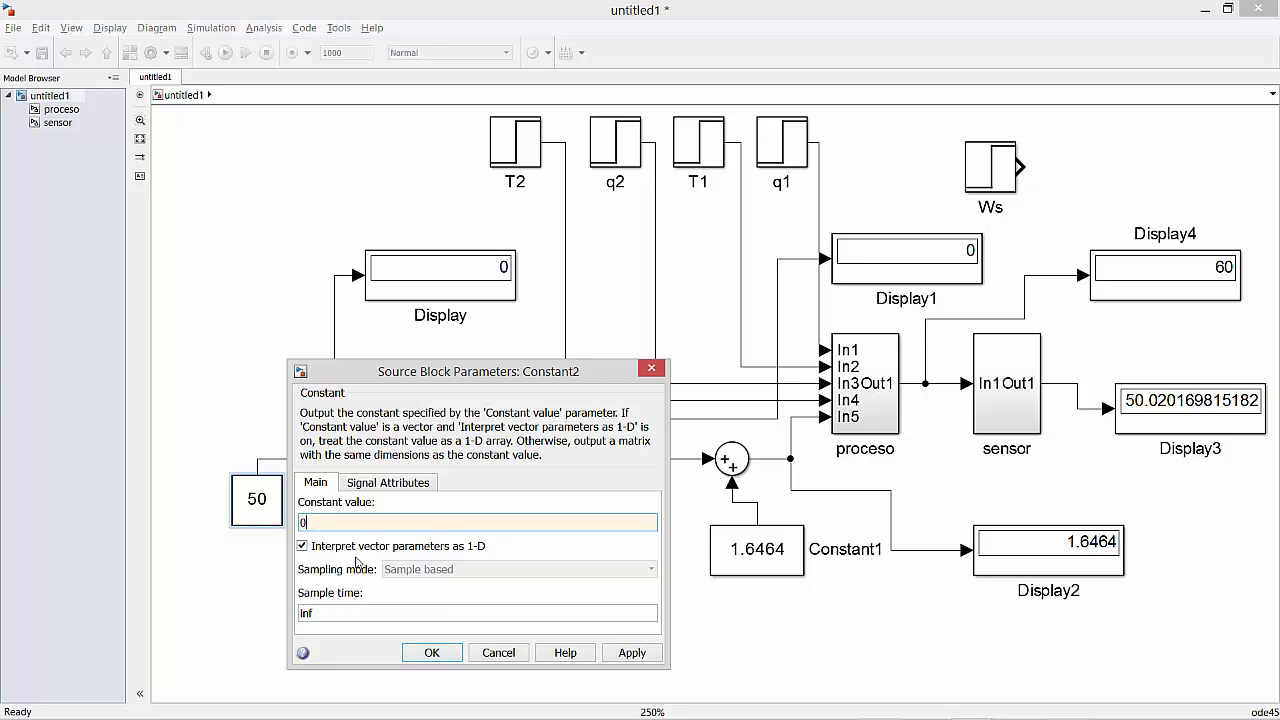
{"action": "key", "text": "Return"}
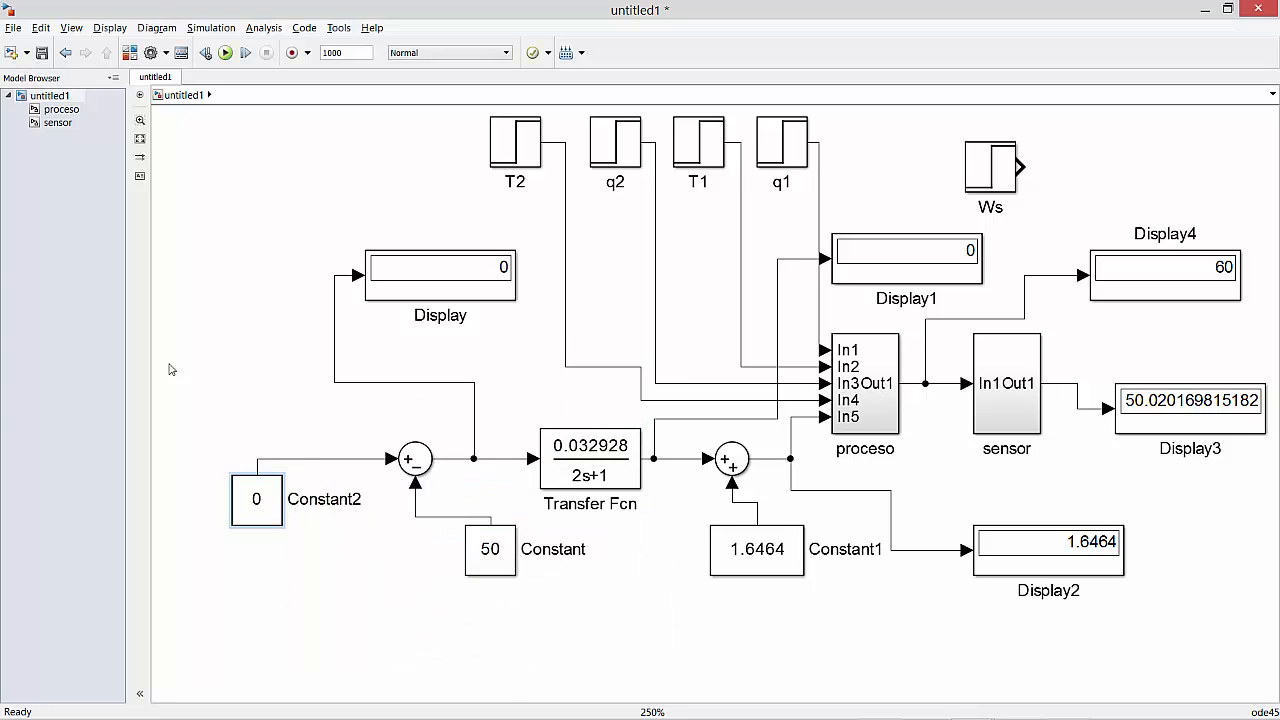
{"action": "left_click", "coordinate": [225, 53]}
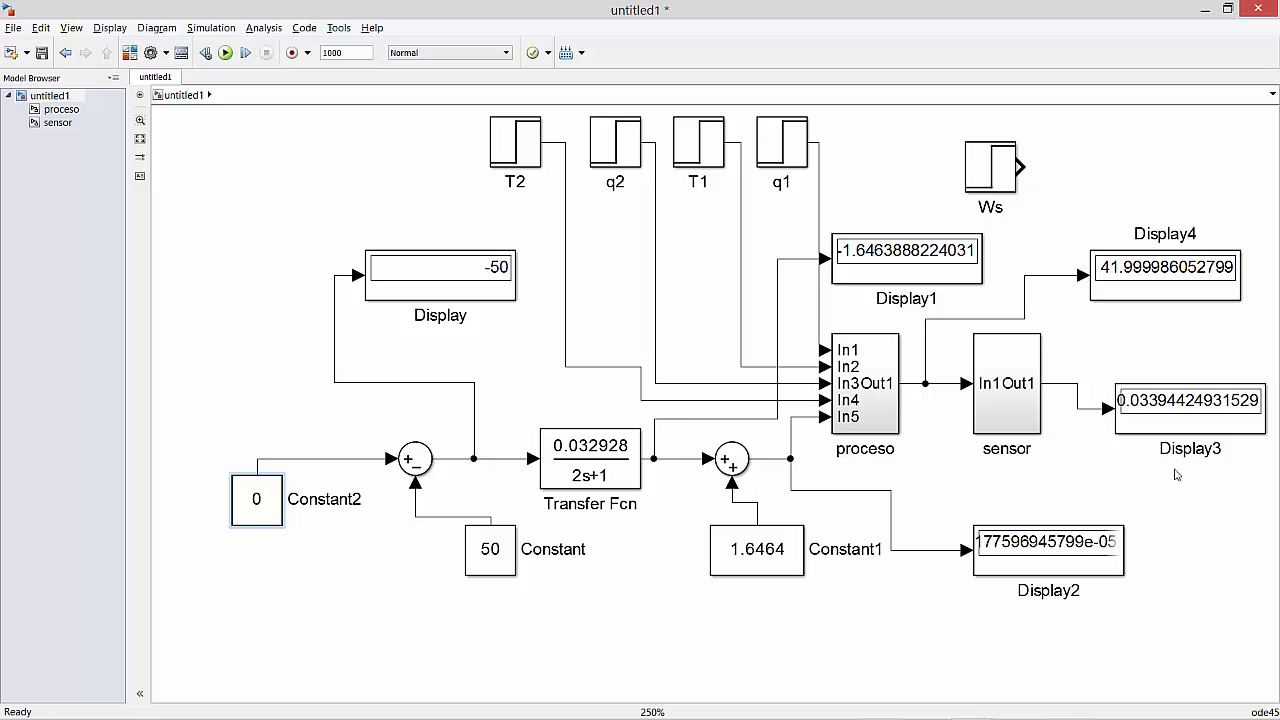
Set Constant2's value to 100 and run the simulation.
{"action": "double_click", "coordinate": [262, 500]}
{"action": "type", "text": "1"}
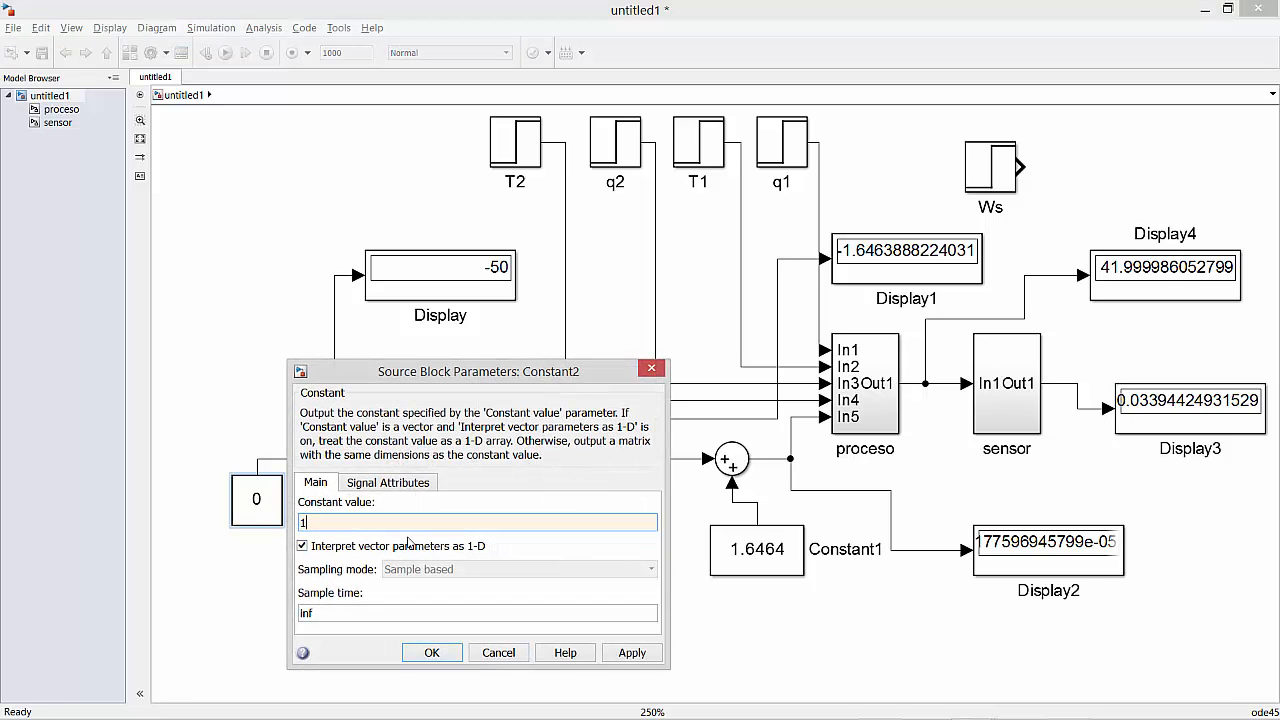
{"action": "type", "text": "00"}
{"action": "key", "text": "Return"}
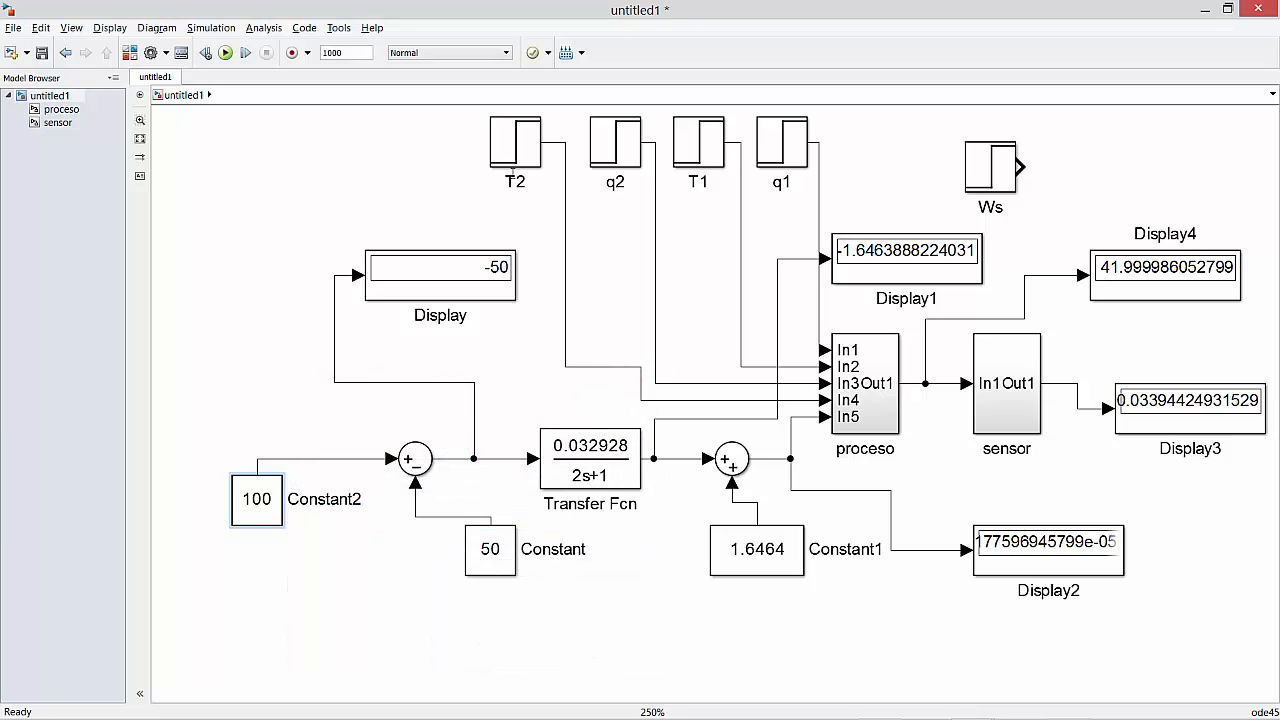
{"action": "left_click", "coordinate": [225, 53]}
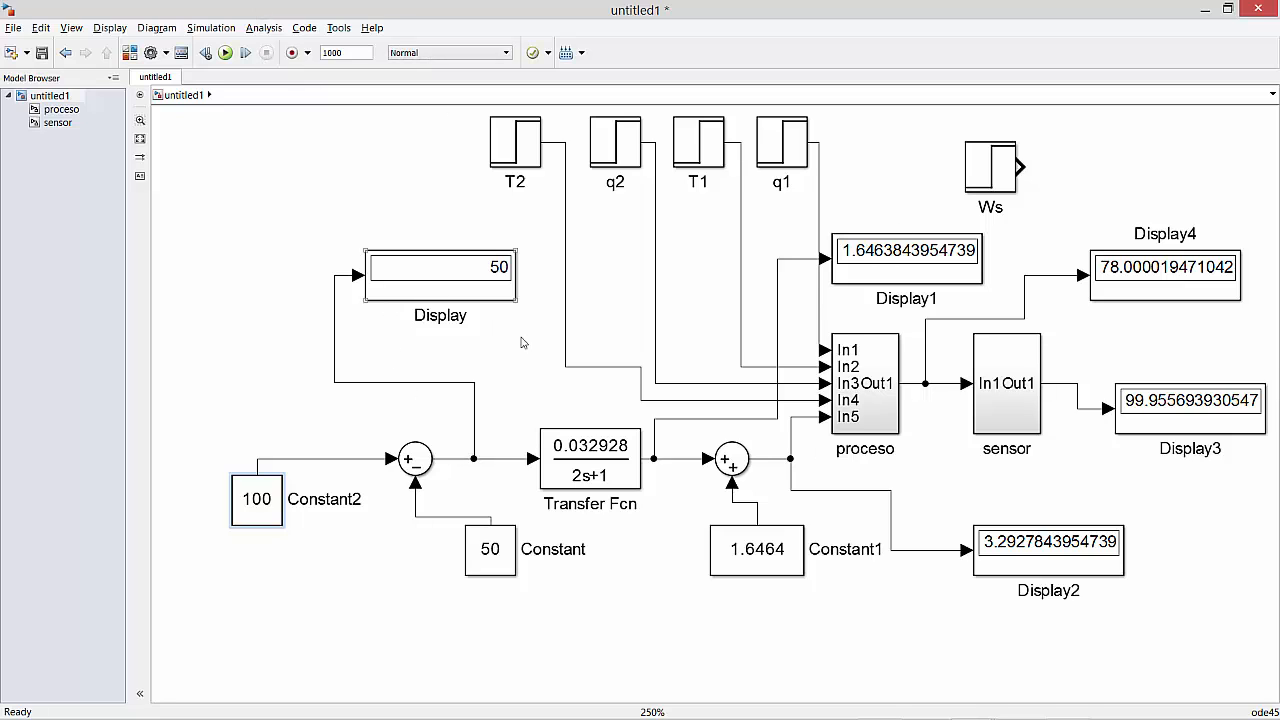
Delete the line between Constant2 and the first Sum and move Constant2 up, away from the valve blocks.
{"action": "left_click", "coordinate": [410, 270]}
{"action": "key", "text": "Delete"}
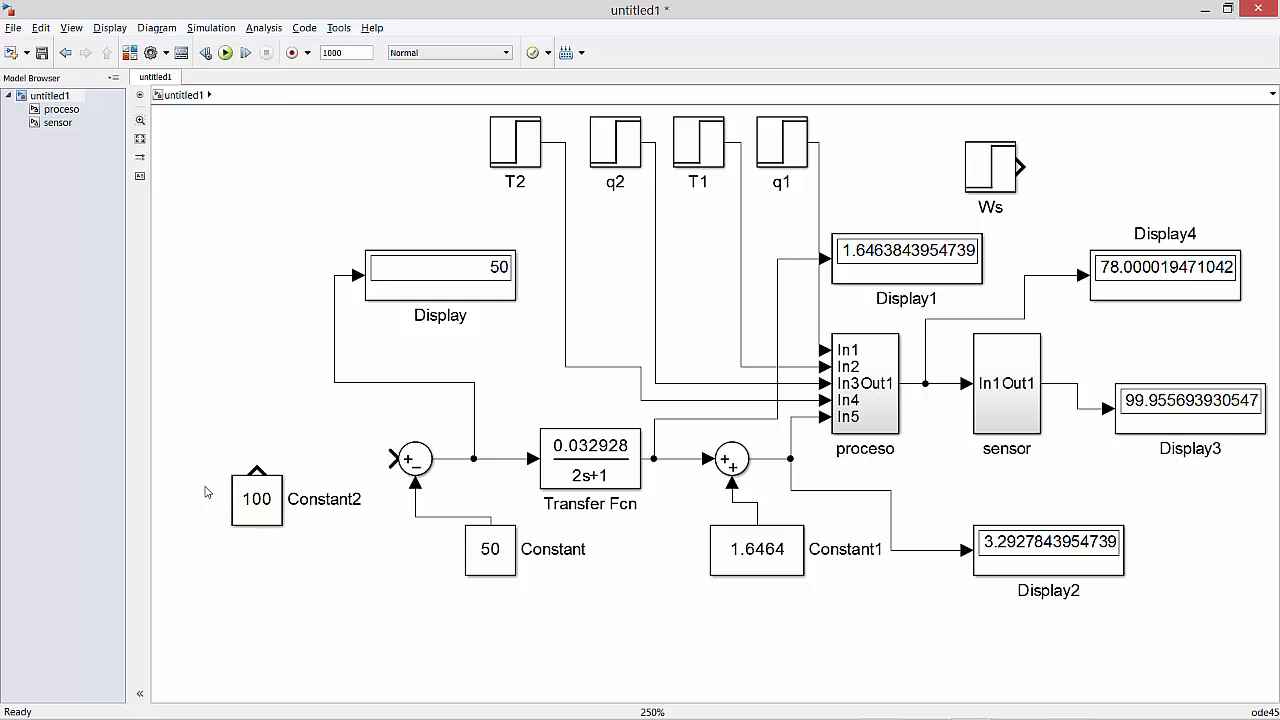
{"action": "left_click_drag", "start_coordinate": [251, 505], "coordinate": [217, 279]}
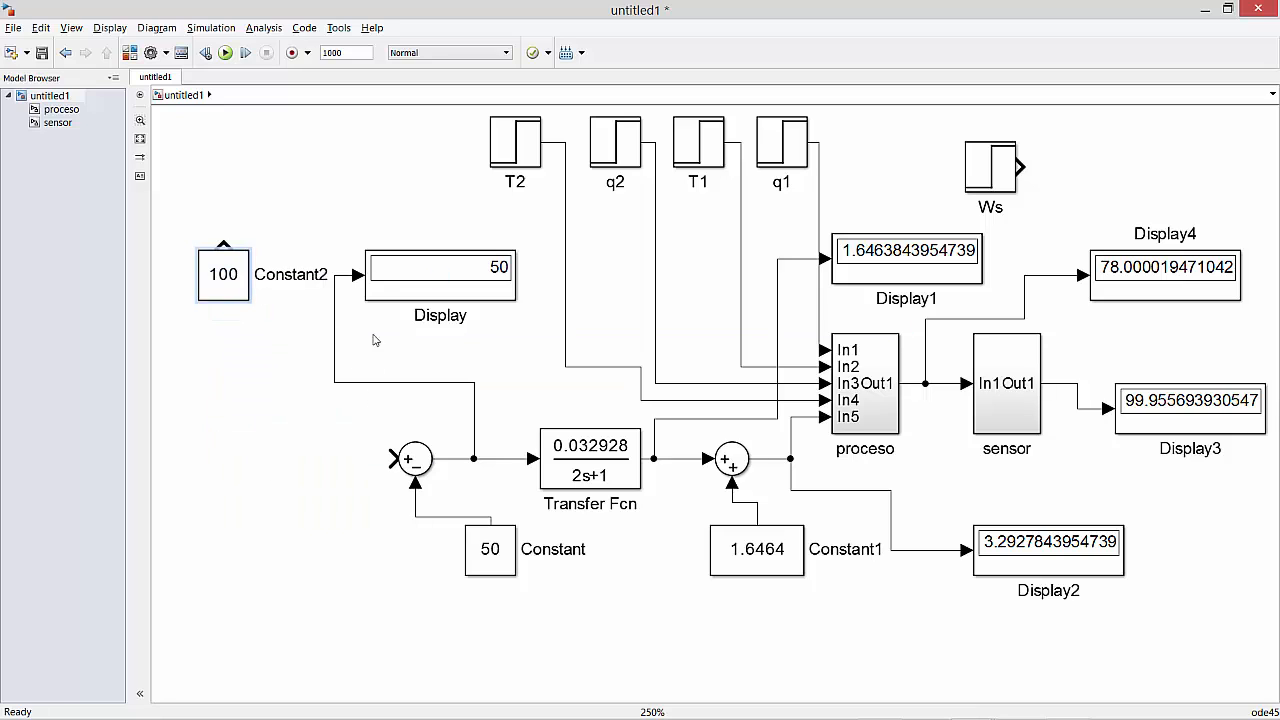
Delete Display, Display1 and Display2 together with their signal lines from the Sum and Transfer Fcn outputs.
{"action": "left_click_drag", "start_coordinate": [378, 195], "coordinate": [432, 375]}
{"action": "key", "text": "Delete"}
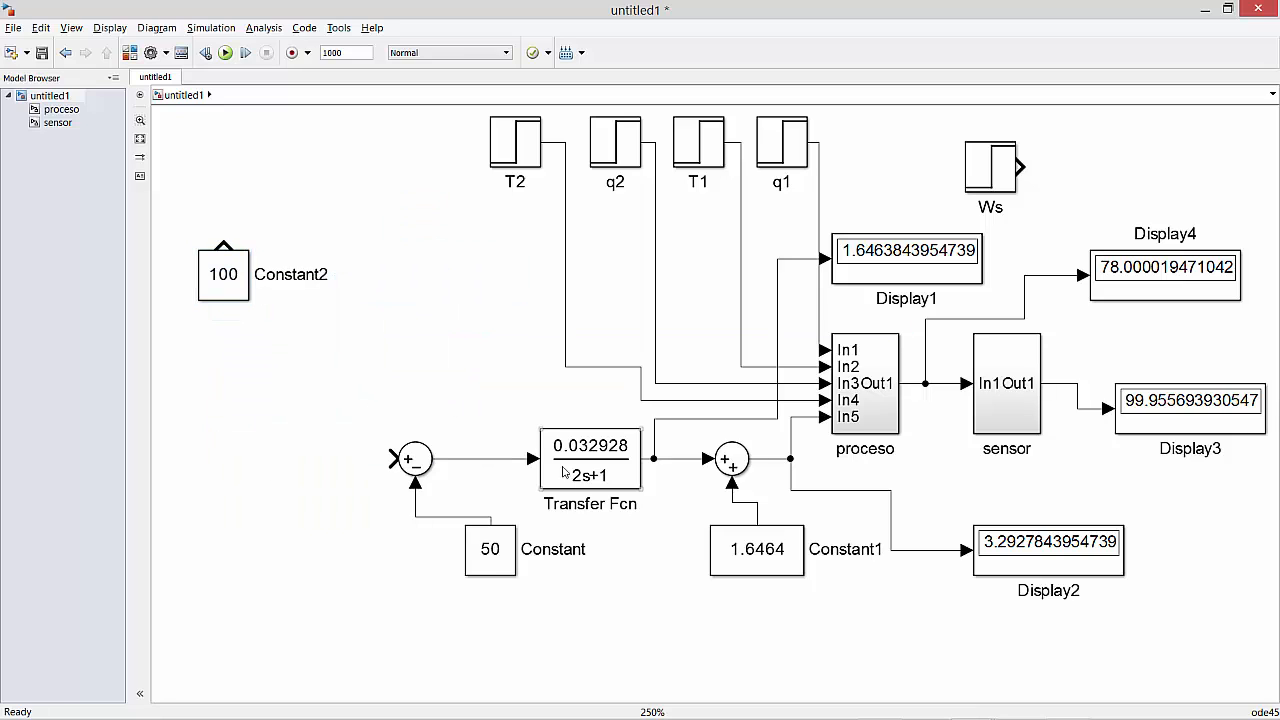
{"action": "left_click_drag", "start_coordinate": [888, 492], "coordinate": [1128, 628]}
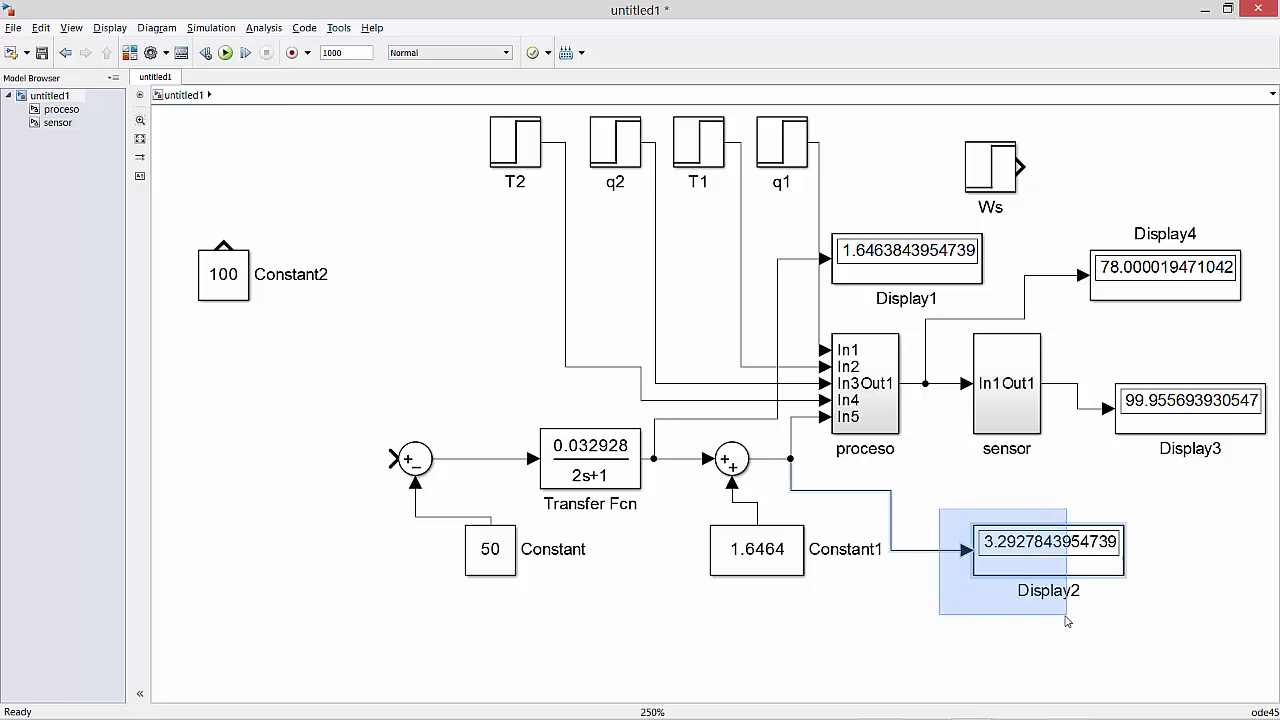
{"action": "key", "text": "Delete"}
{"action": "left_click_drag", "start_coordinate": [334, 397], "coordinate": [440, 399]}
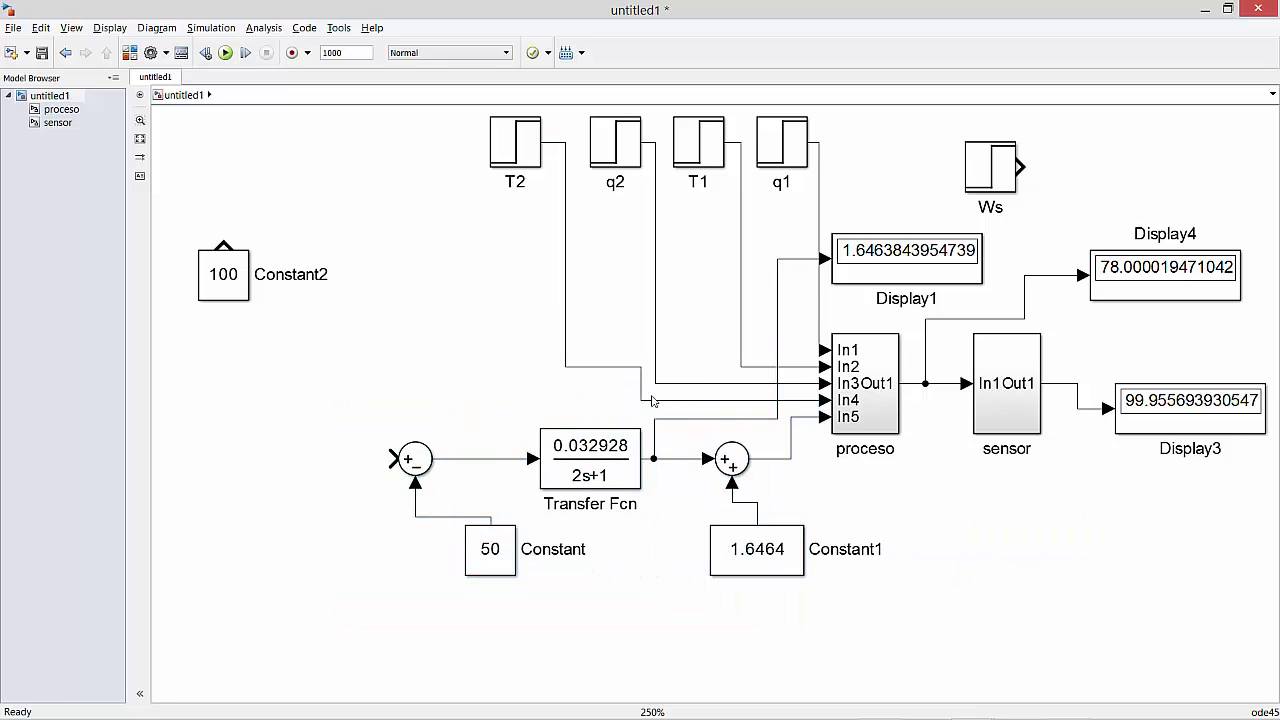
{"action": "left_click_drag", "start_coordinate": [344, 450], "coordinate": [800, 568]}
{"action": "left_click", "coordinate": [960, 548]}
{"action": "left_click", "coordinate": [824, 260]}
{"action": "key", "text": "Delete"}
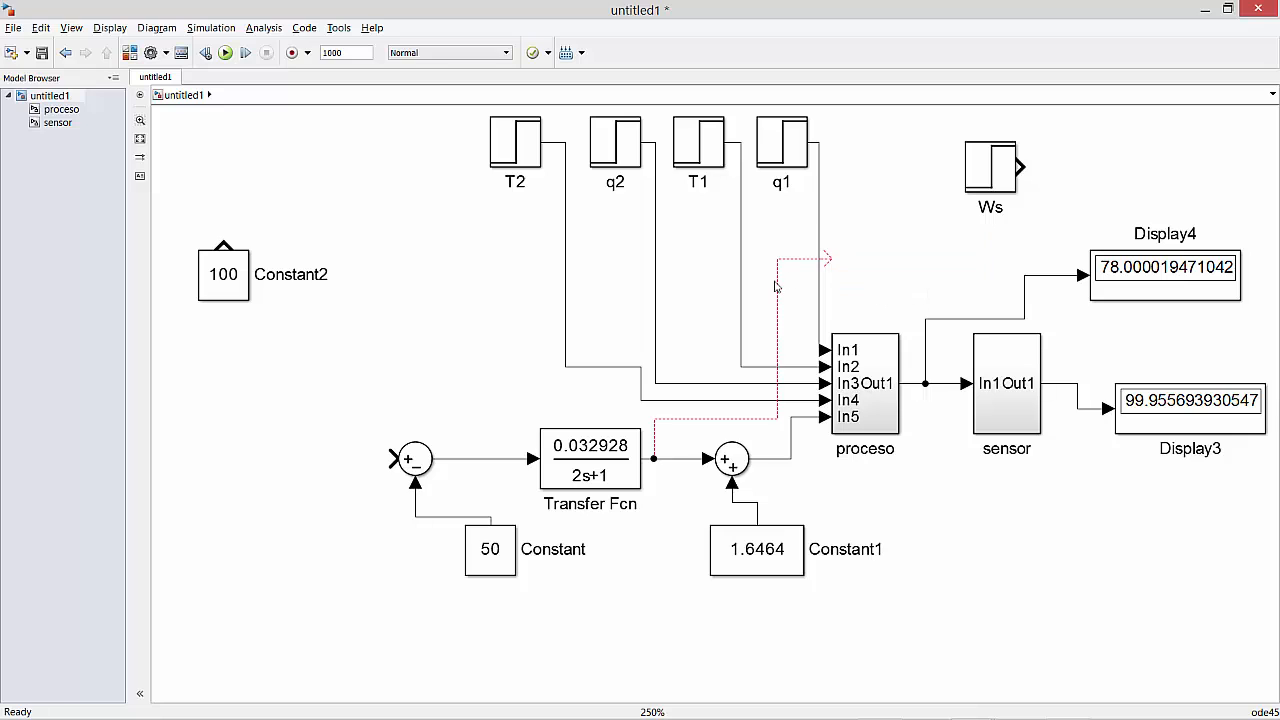
{"action": "left_click", "coordinate": [779, 292]}
{"action": "key", "text": "Delete"}
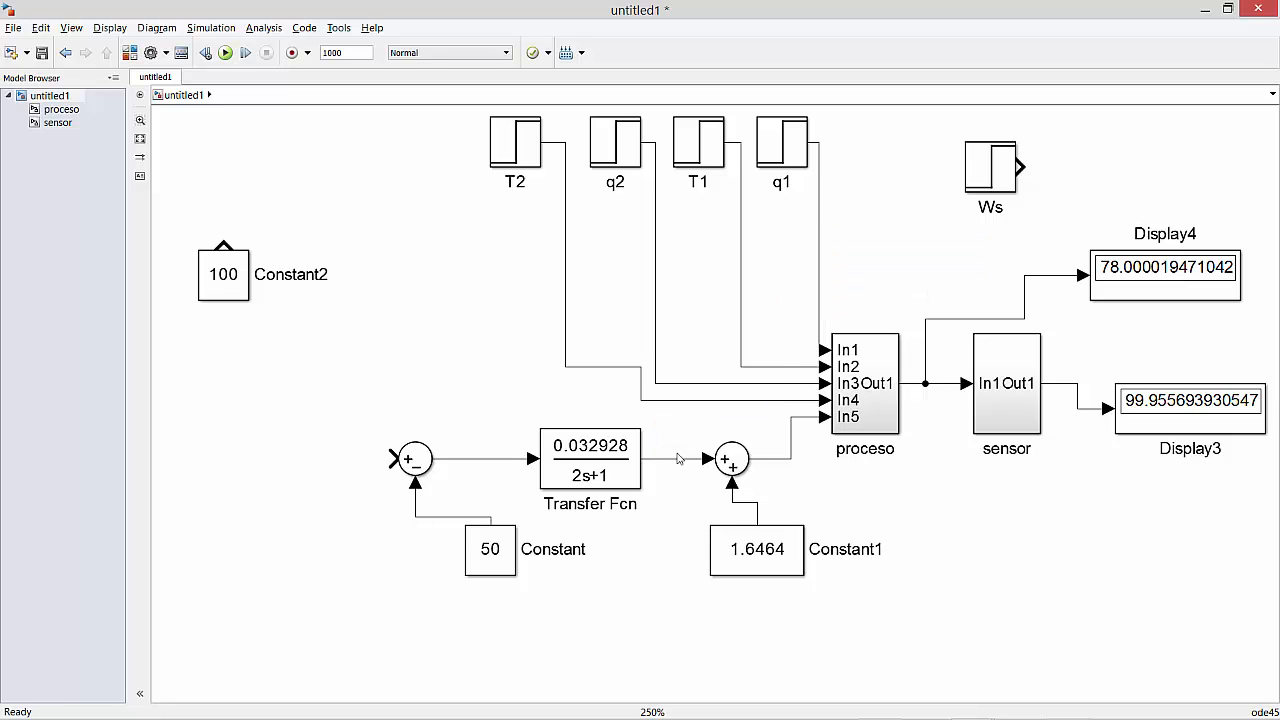
Group both Sums, the Transfer Fcn, Constant and Constant1 into one subsystem and place it to the left of proceso.
{"action": "left_click_drag", "start_coordinate": [323, 443], "coordinate": [905, 630]}
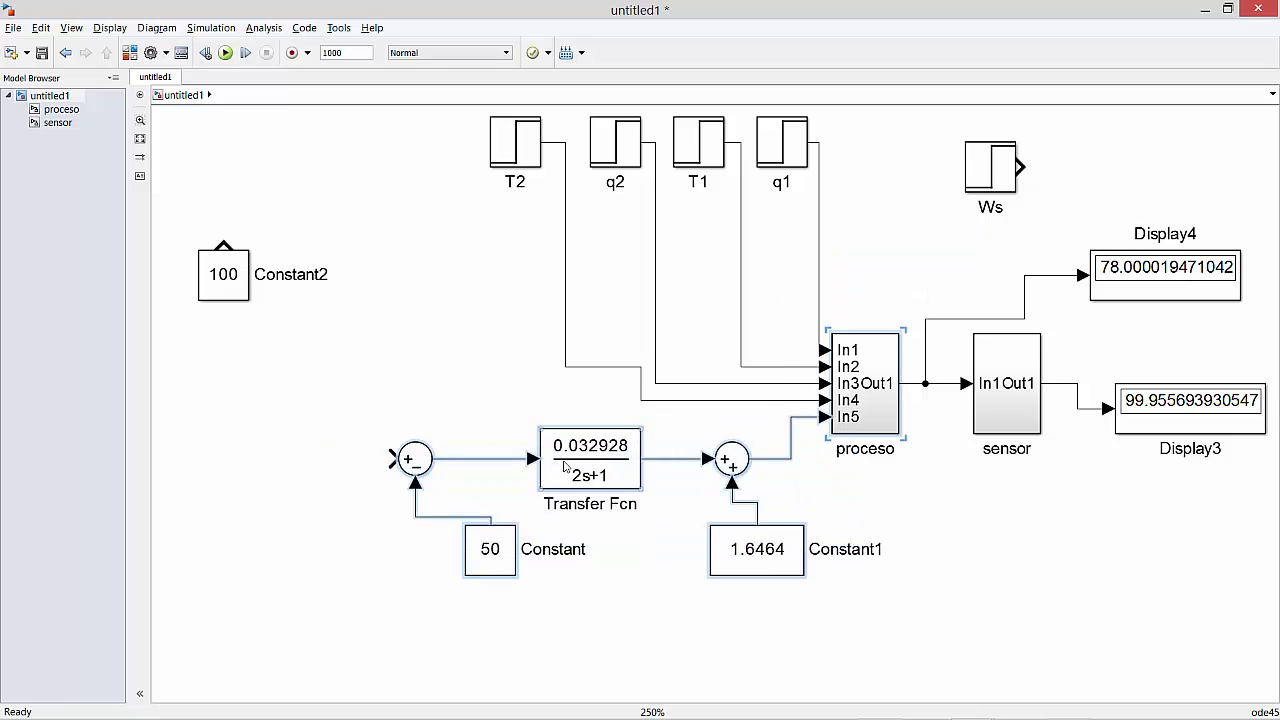
{"action": "left_click_drag", "start_coordinate": [342, 443], "coordinate": [744, 588]}
{"action": "right_click", "coordinate": [603, 460]}
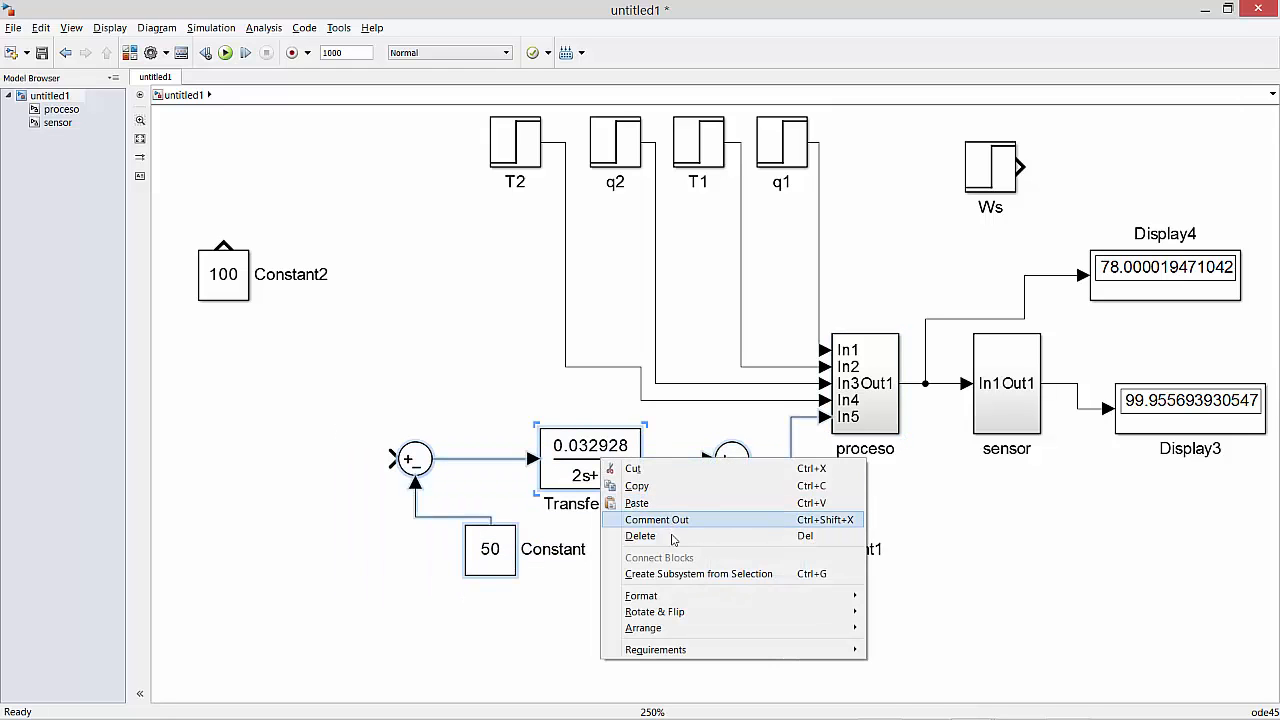
{"action": "left_click", "coordinate": [671, 576]}
{"action": "left_click_drag", "start_coordinate": [618, 497], "coordinate": [452, 413]}
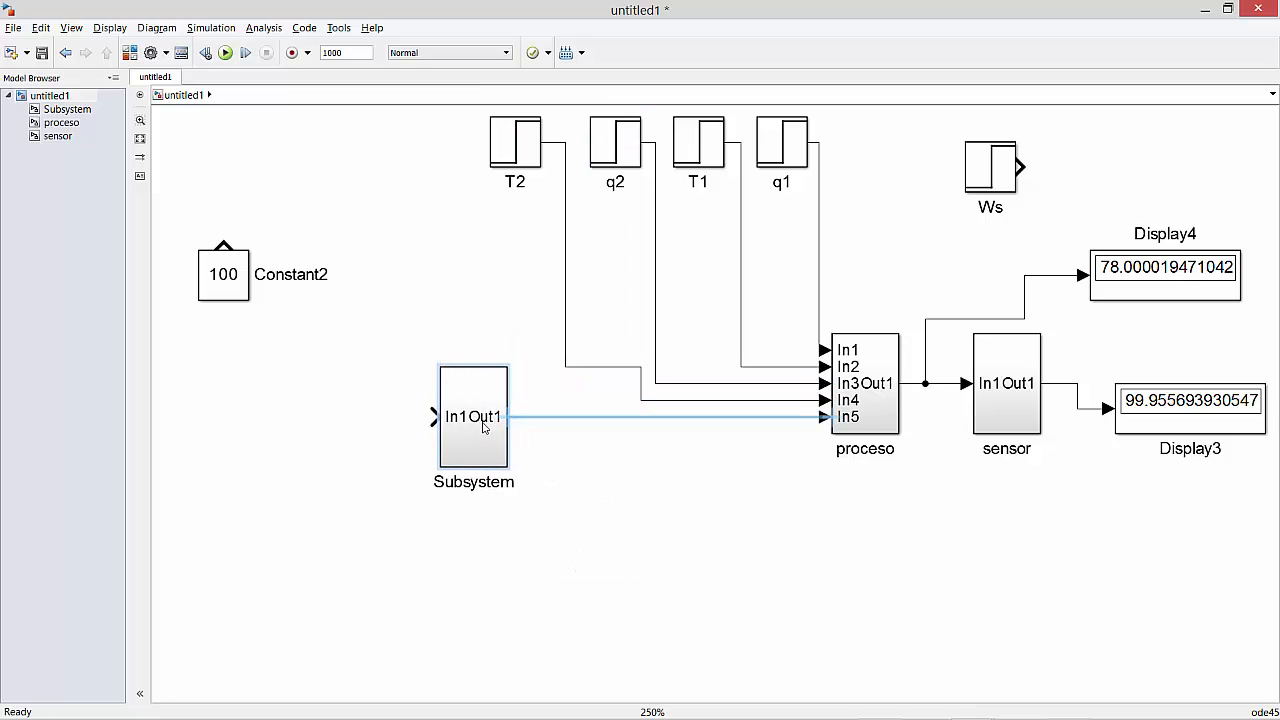
Rename the new subsystem to valvula.
{"action": "double_click", "coordinate": [478, 481]}
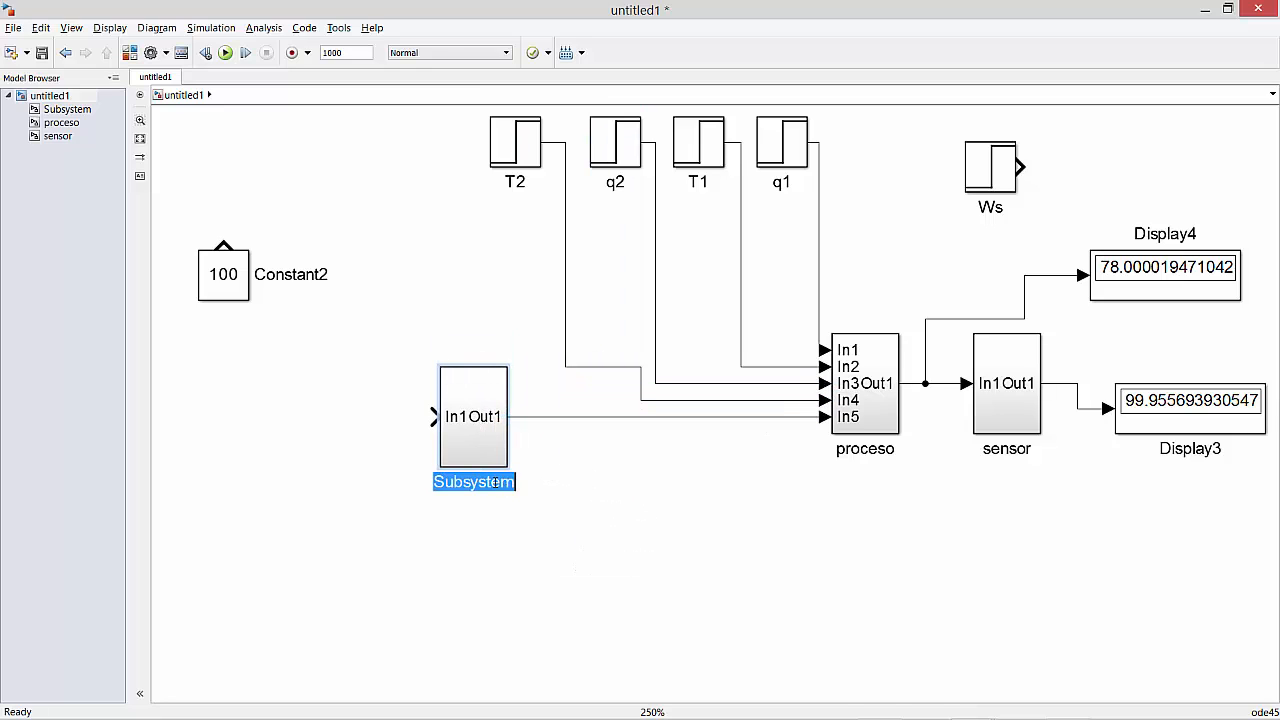
{"action": "type", "text": "valvul"}
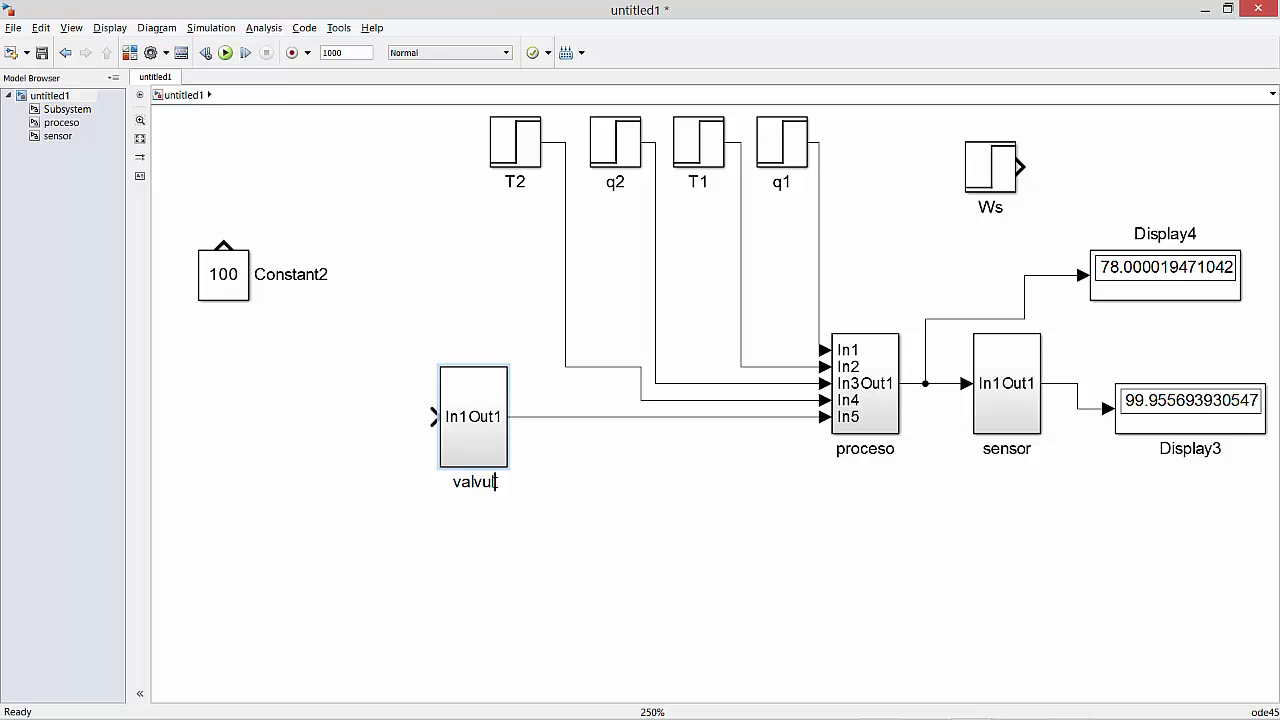
{"action": "type", "text": "a"}
{"action": "left_click", "coordinate": [710, 540]}
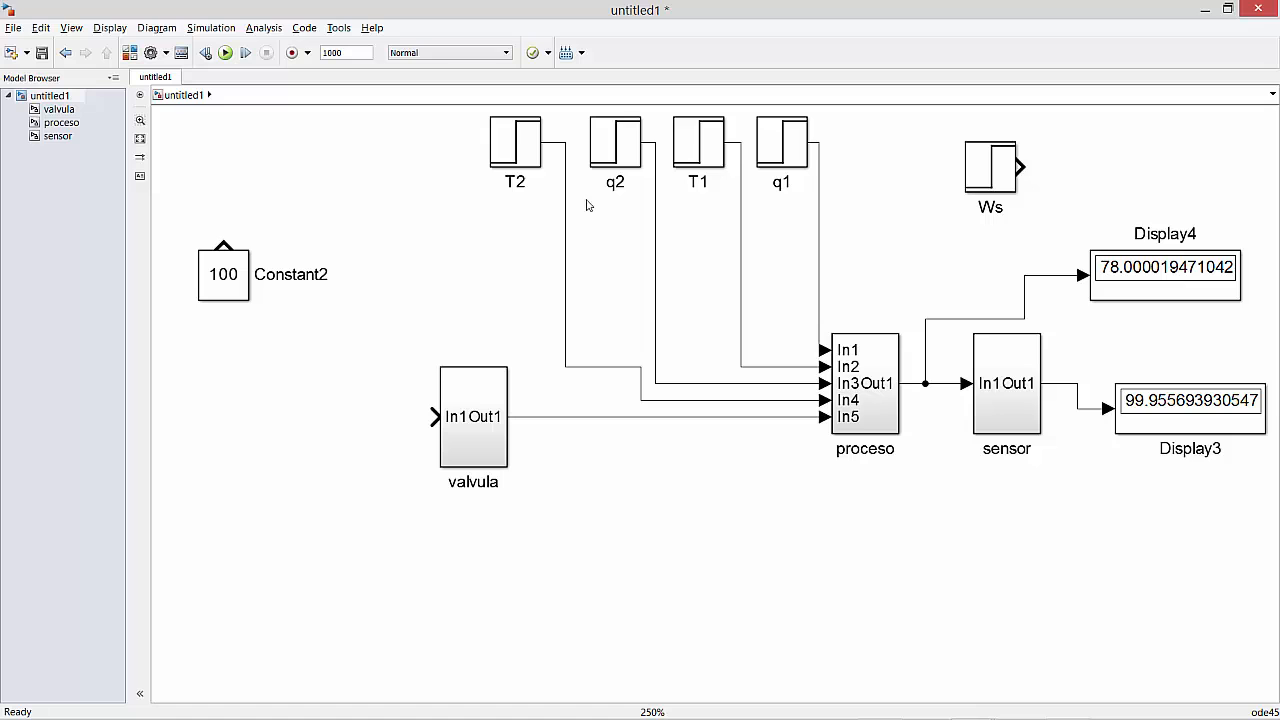
Move the valvula subsystem close to proceso, just below and to the left of it.
{"action": "left_click_drag", "start_coordinate": [426, 127], "coordinate": [868, 184]}
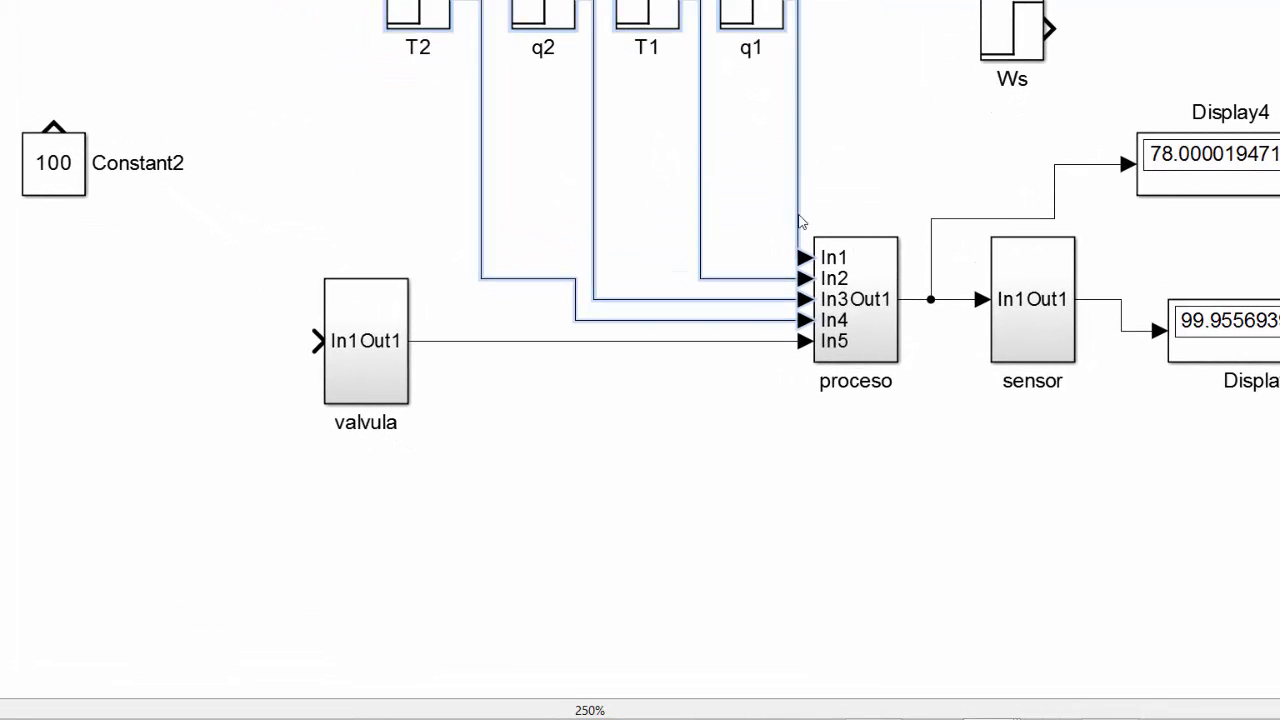
{"action": "left_click", "coordinate": [650, 493]}
{"action": "left_click_drag", "start_coordinate": [360, 371], "coordinate": [734, 473]}
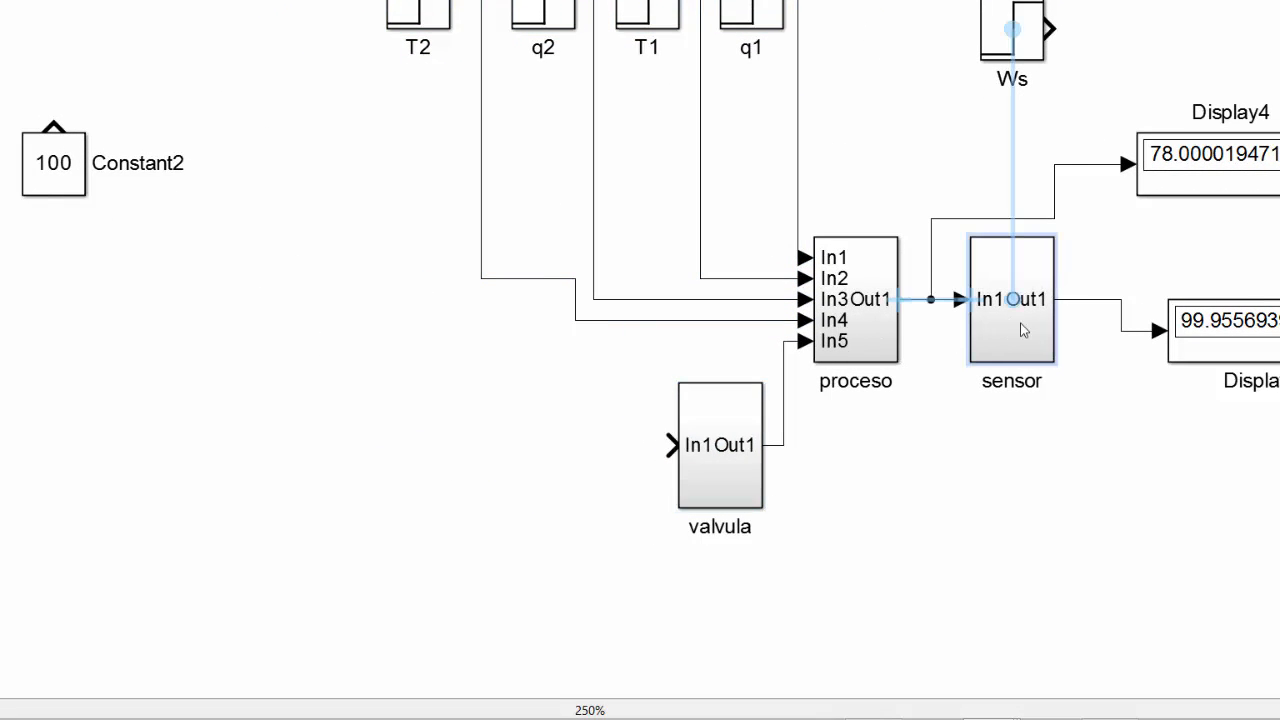